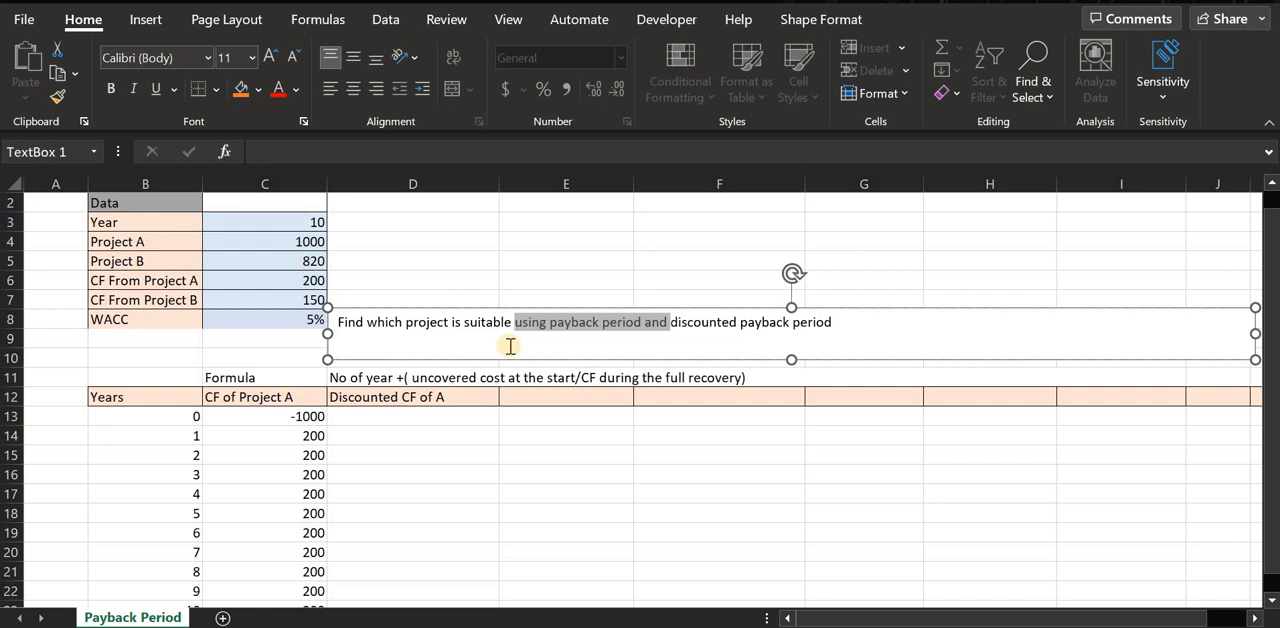
# Review the data table's project costs, yearly cash flows of Projects A and B, and the WACC.
pyautogui.scroll(1, 337, 411)
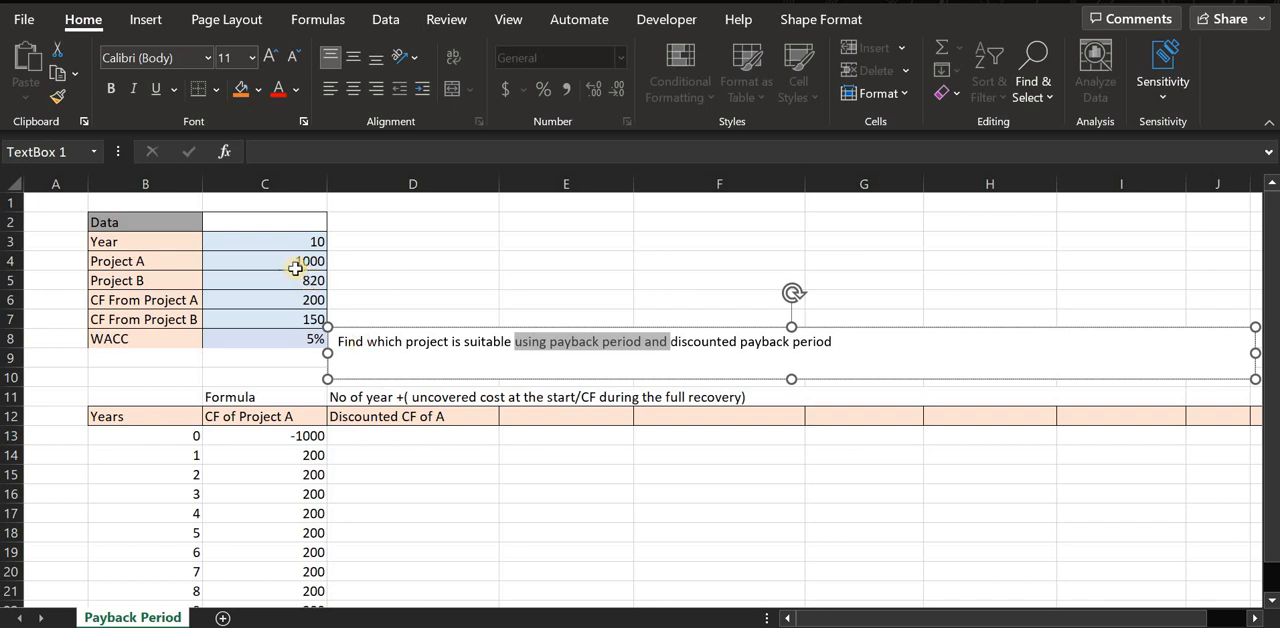
pyautogui.click(293, 263)
pyautogui.click(264, 284)
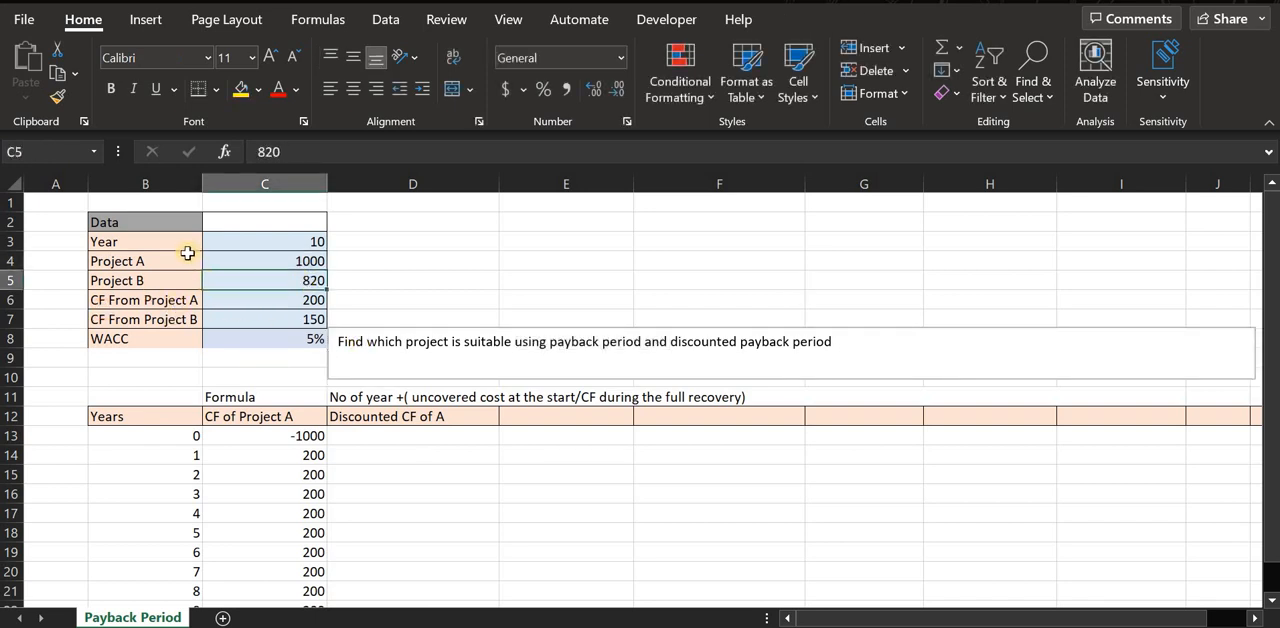
pyautogui.moveTo(190, 254); pyautogui.dragTo(190, 287)
pyautogui.moveTo(310, 263); pyautogui.dragTo(312, 298)
pyautogui.doubleClick(319, 264)
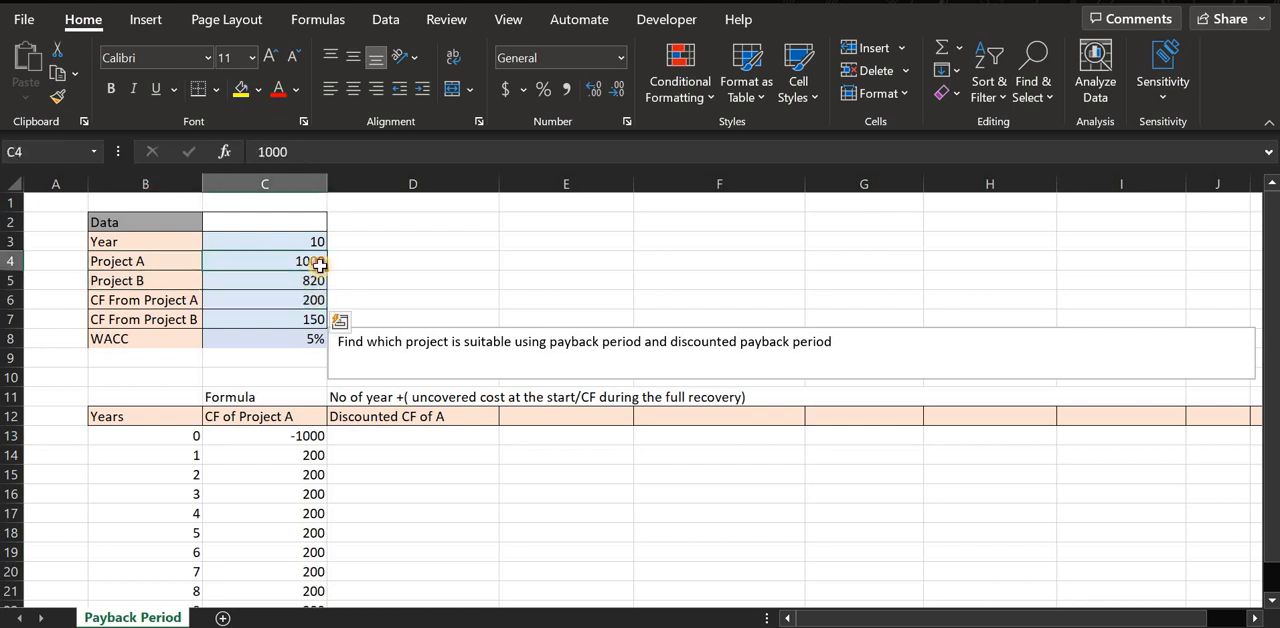
pyautogui.click(312, 319)
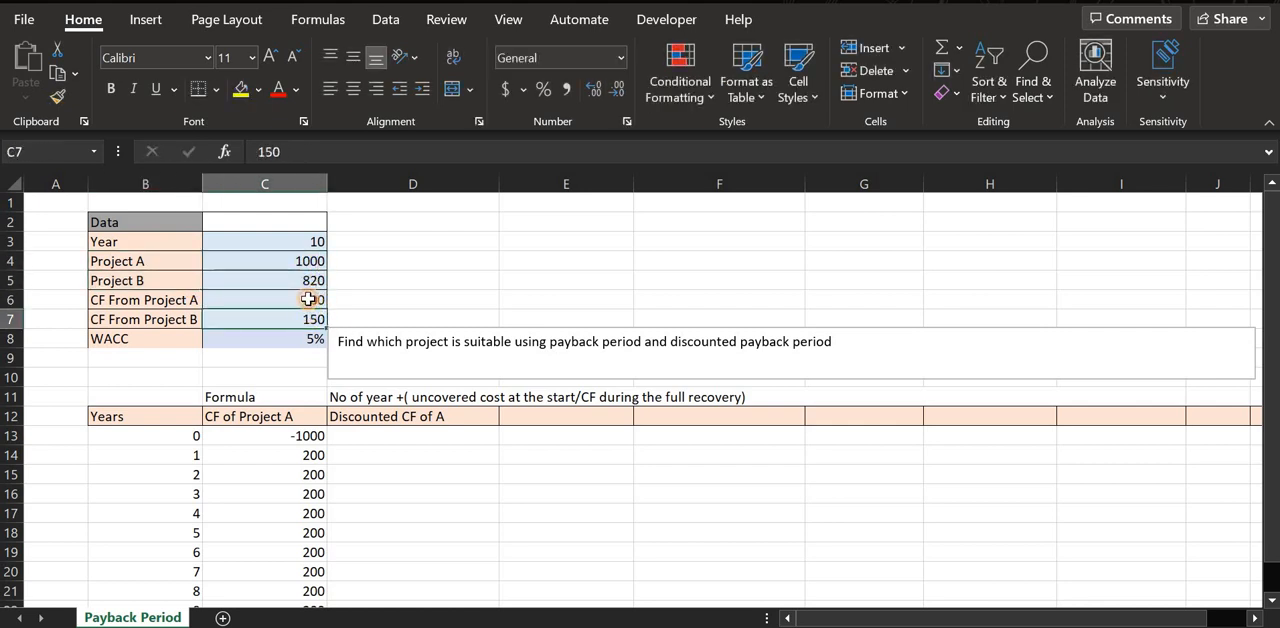
pyautogui.click(314, 300)
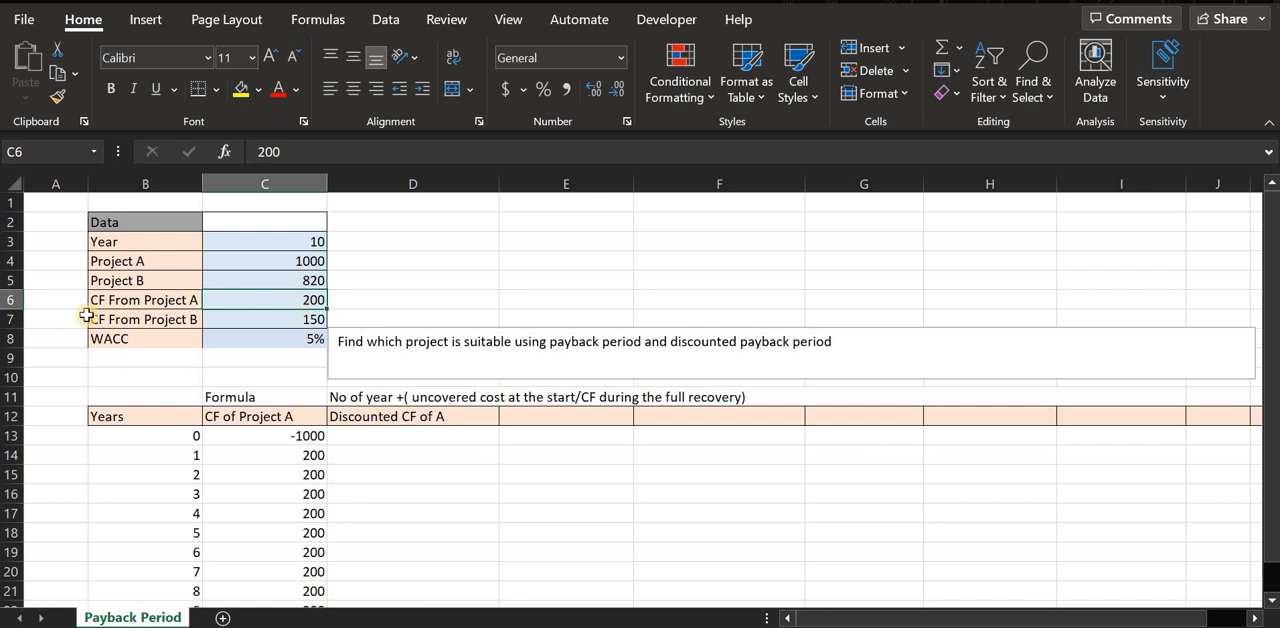
pyautogui.click(256, 319)
pyautogui.click(308, 338)
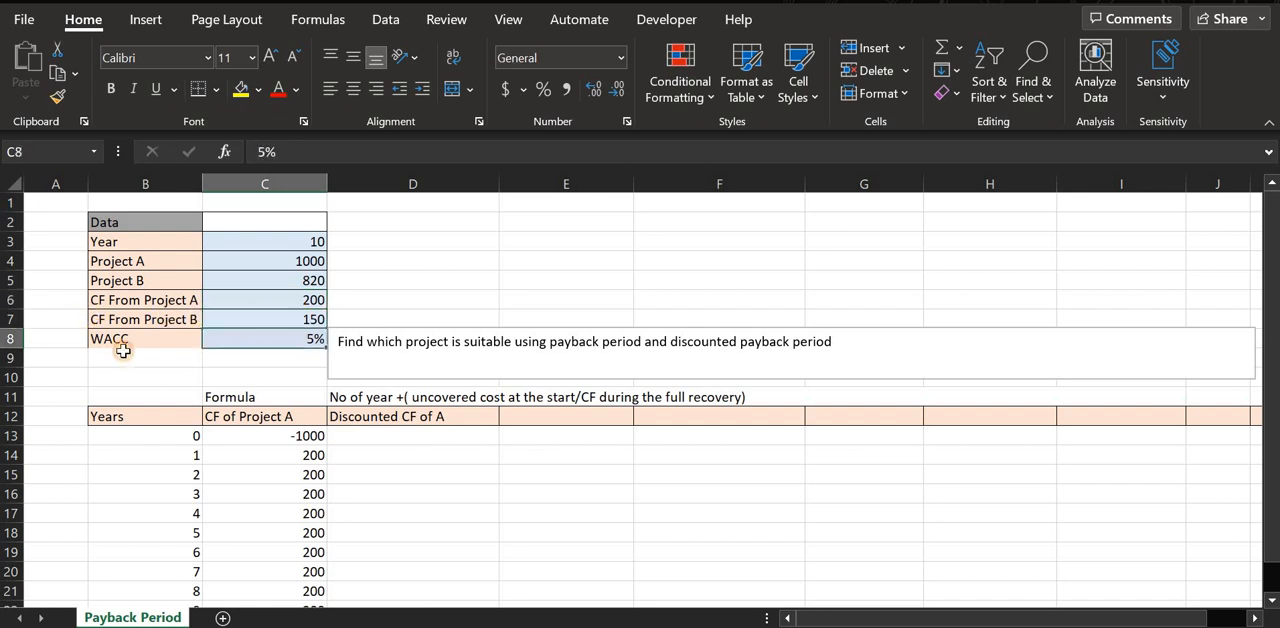
pyautogui.click(148, 357)
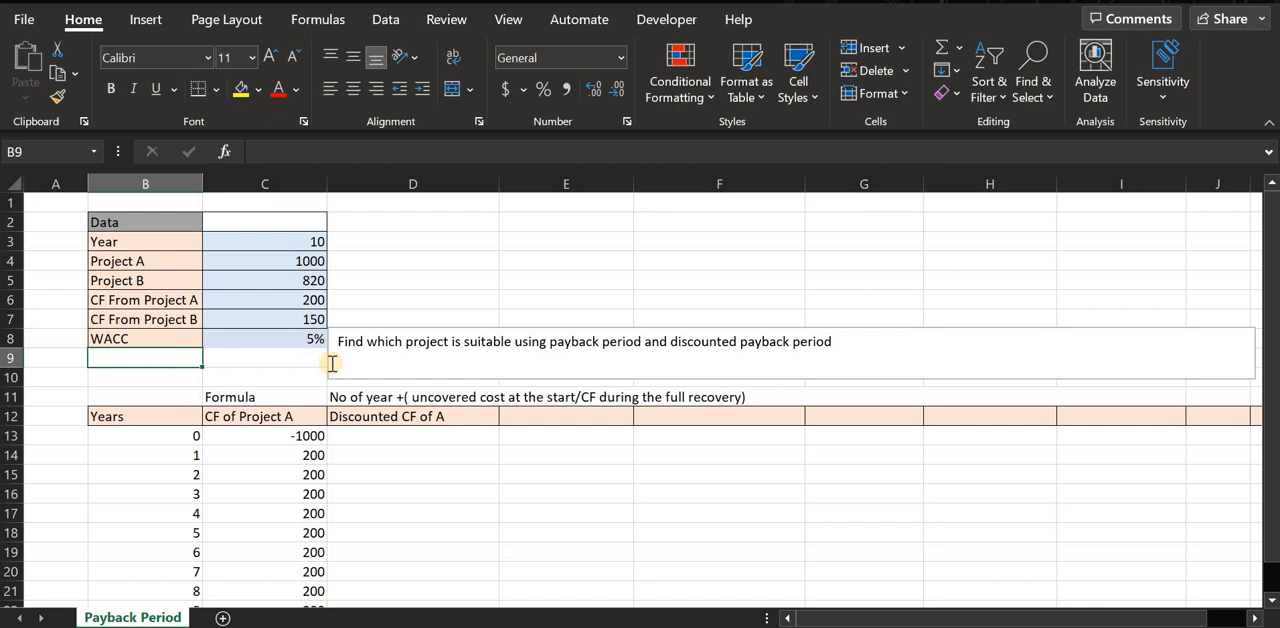
pyautogui.click(282, 338)
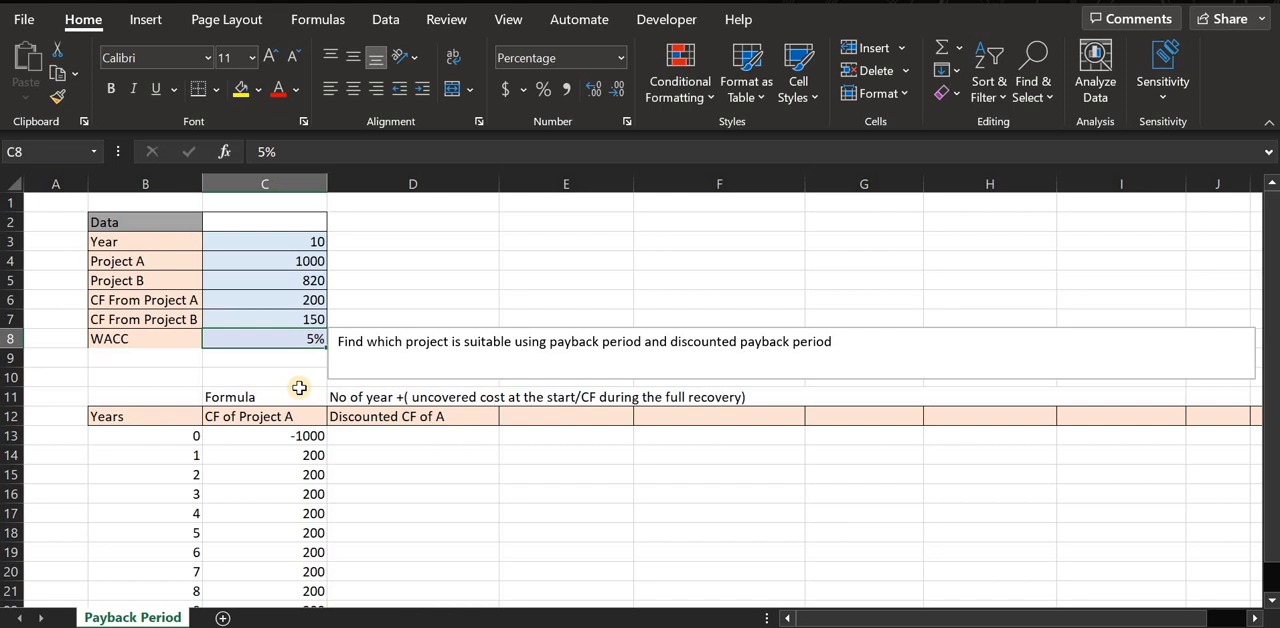
pyautogui.click(120, 340)
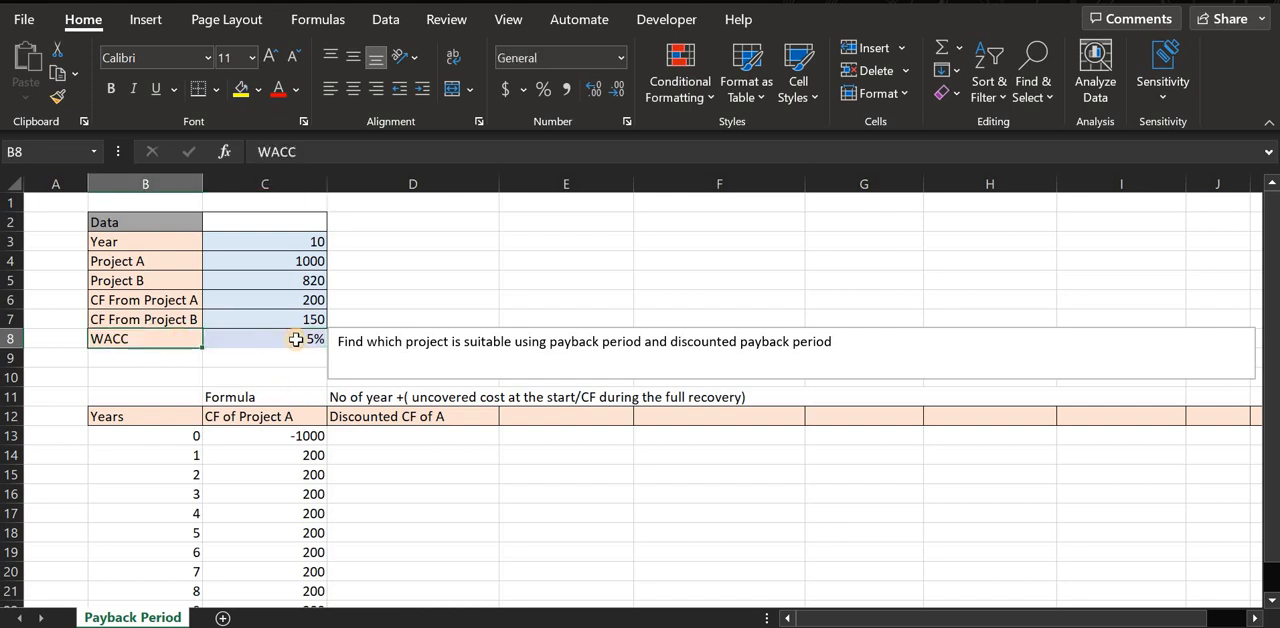
pyautogui.click(296, 340)
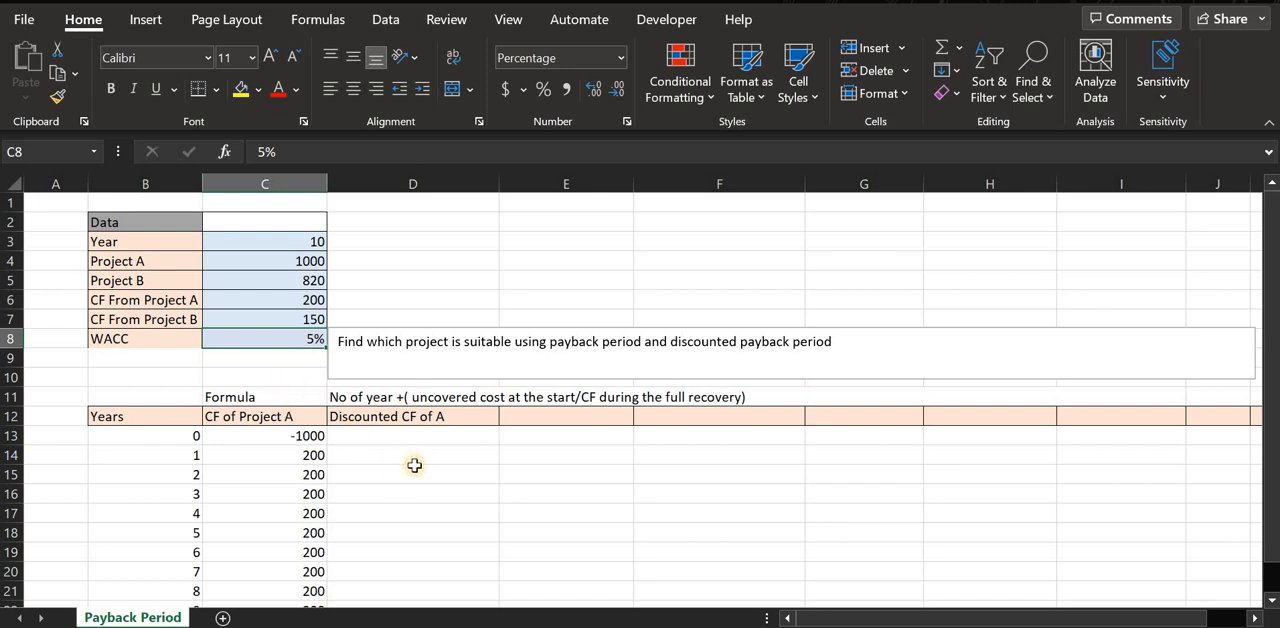
# Examine Project A's yearly cash flows and the empty columns D and E beside them.
pyautogui.scroll(-1, 415, 460)
pyautogui.moveTo(251, 422); pyautogui.dragTo(265, 574)
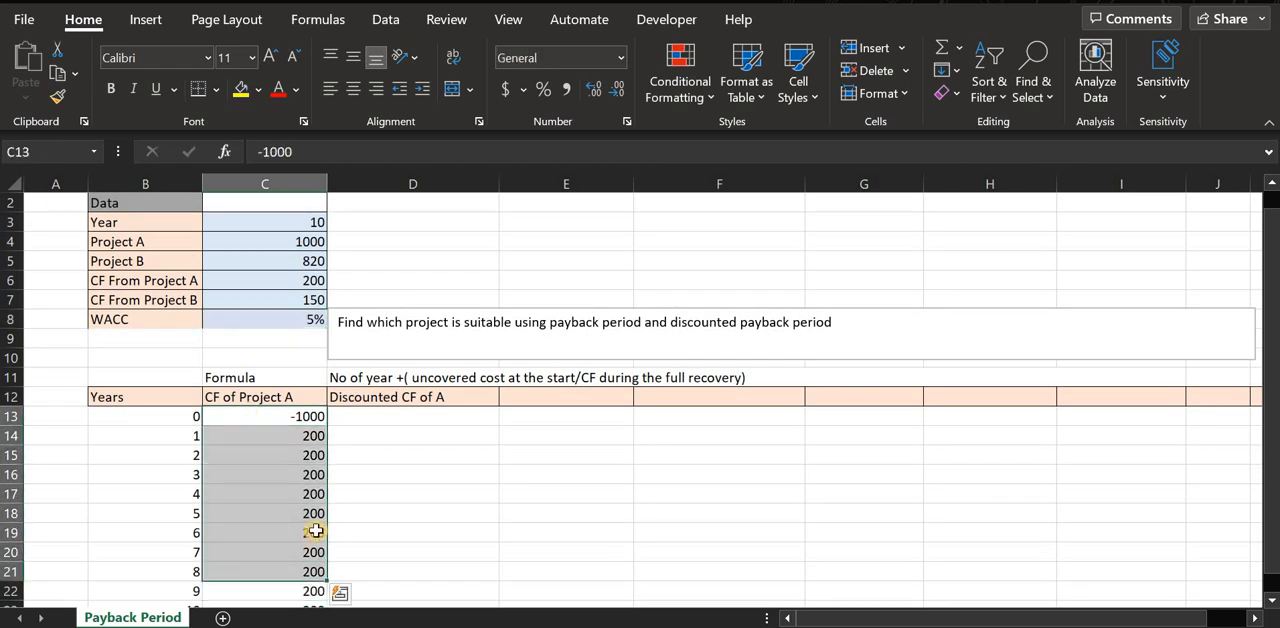
pyautogui.scroll(-2, 314, 560)
pyautogui.scroll(2, 314, 495)
pyautogui.scroll(1, 318, 505)
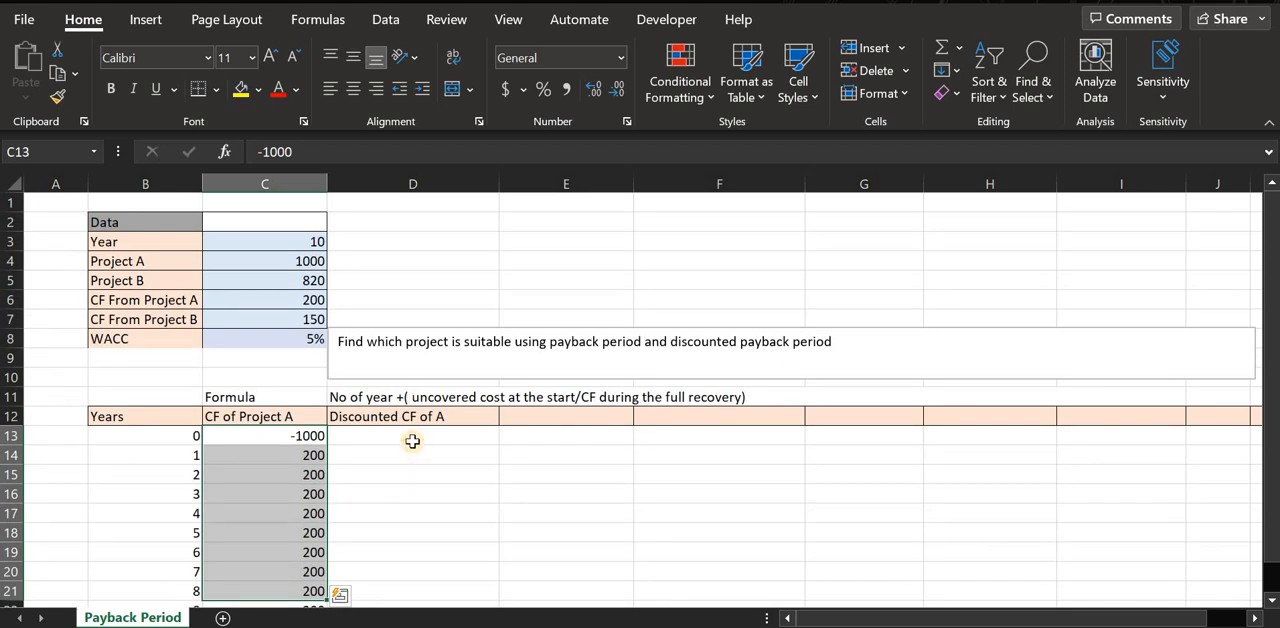
pyautogui.moveTo(414, 440); pyautogui.dragTo(414, 533)
pyautogui.moveTo(549, 458); pyautogui.dragTo(542, 507)
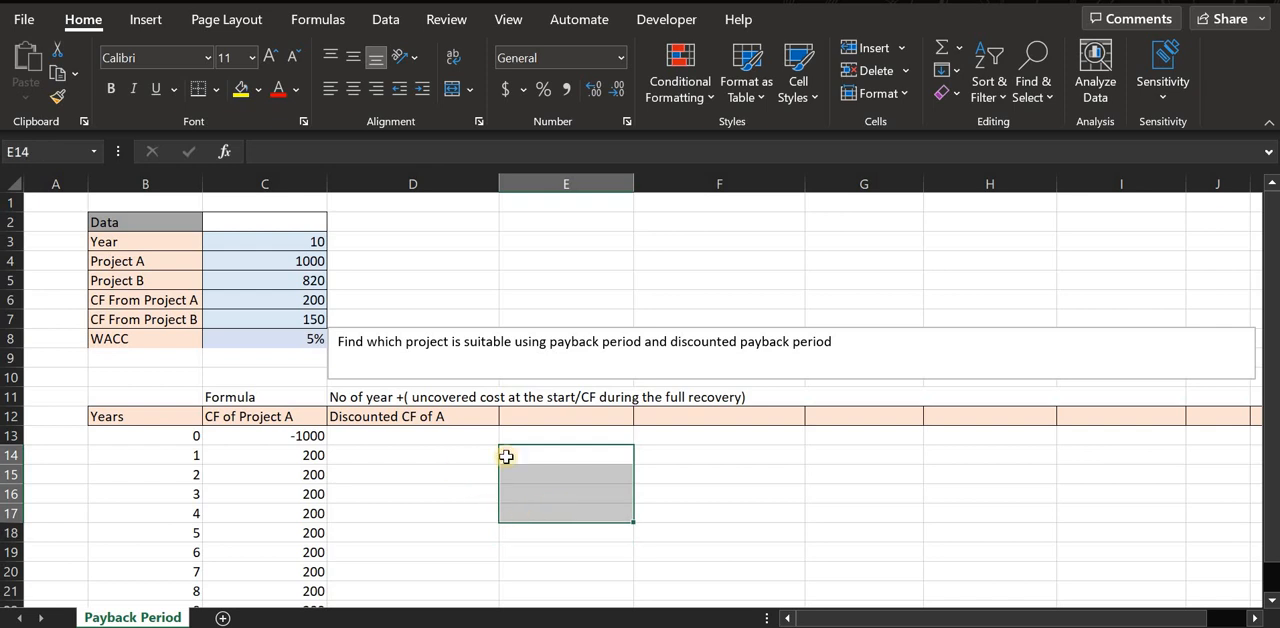
pyautogui.moveTo(570, 417); pyautogui.dragTo(561, 551)
pyautogui.moveTo(297, 436); pyautogui.dragTo(297, 601)
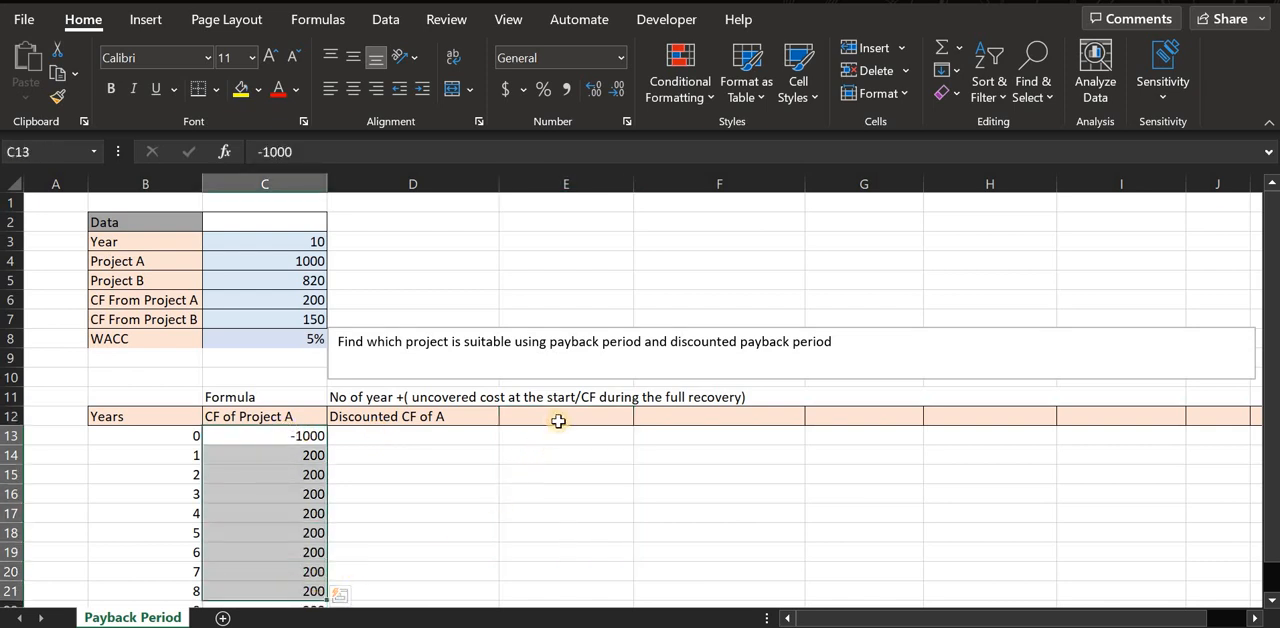
pyautogui.moveTo(557, 420); pyautogui.dragTo(560, 600)
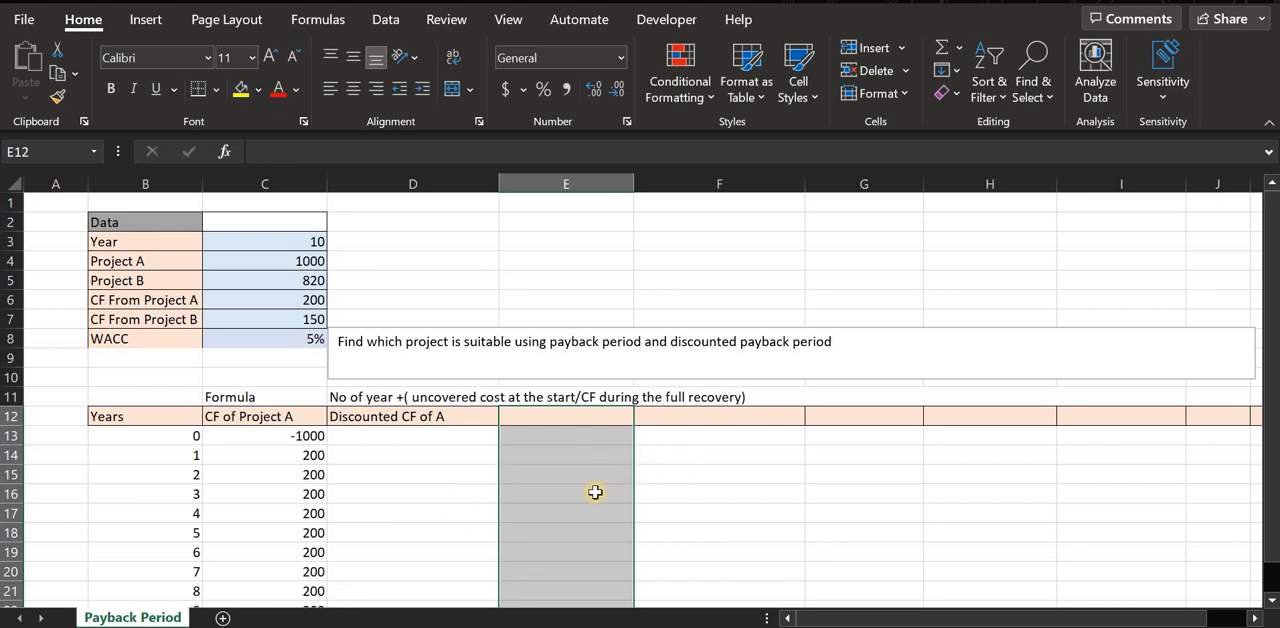
# Calculate the year 0 discounted cash flow of Project A in D13 with the formula =C13/(1+C$8)^B13.
pyautogui.click(412, 472)
pyautogui.click(425, 437)
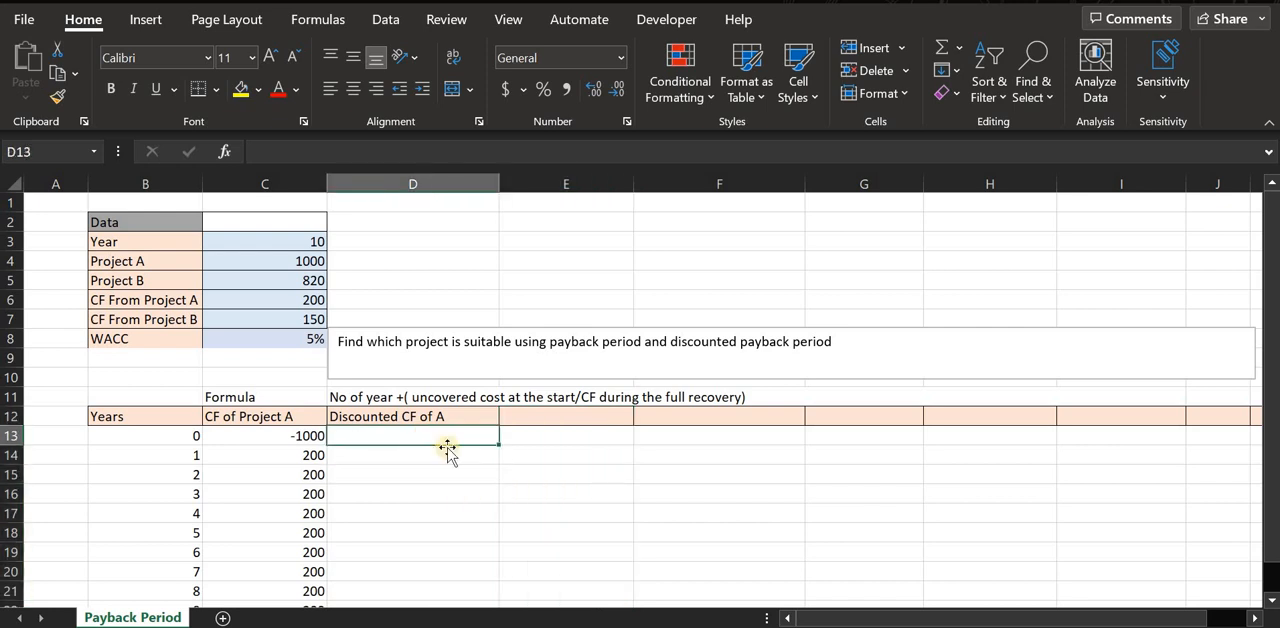
pyautogui.write('=')
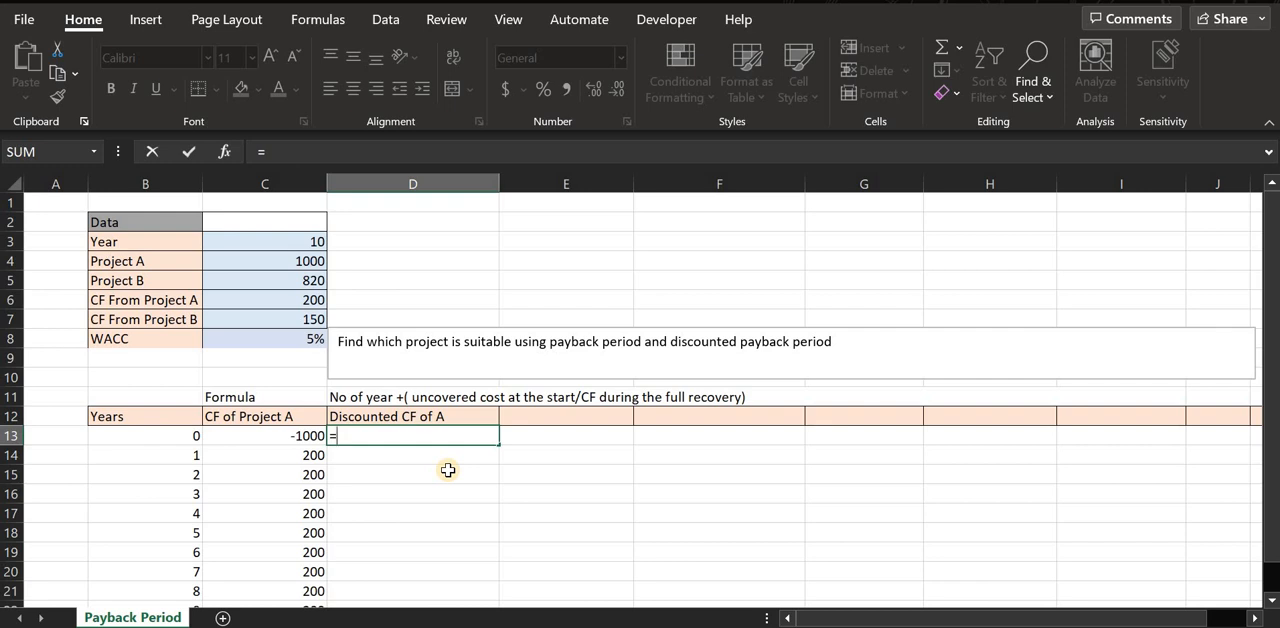
pyautogui.write('c')
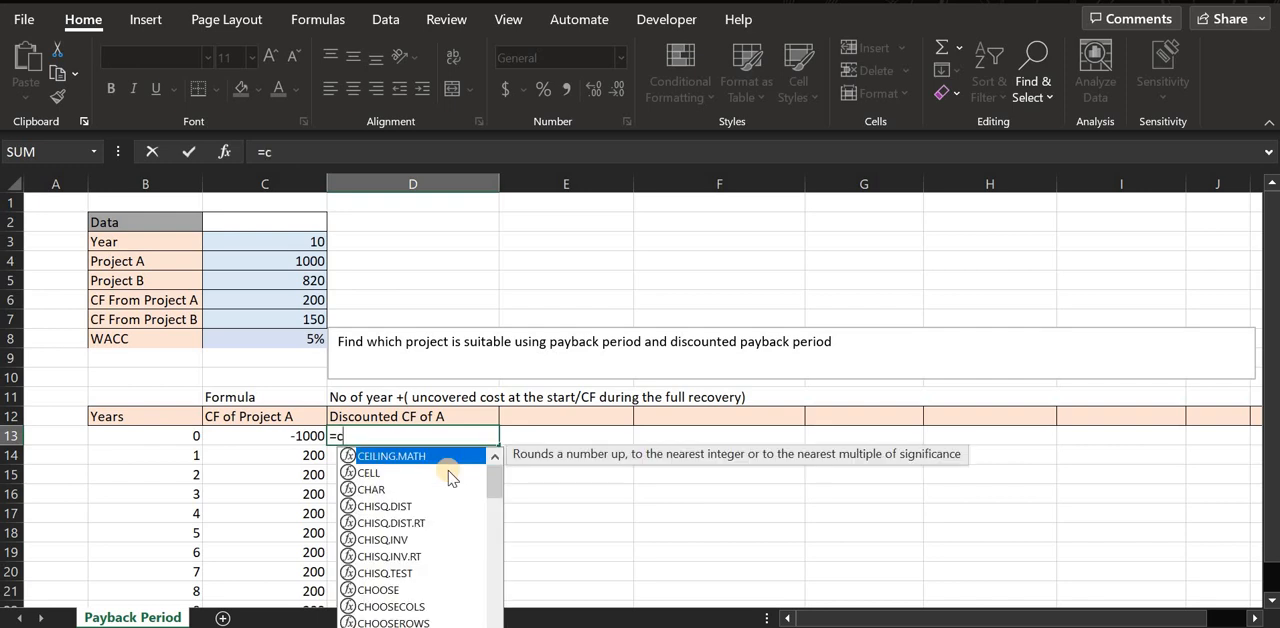
pyautogui.write('13')
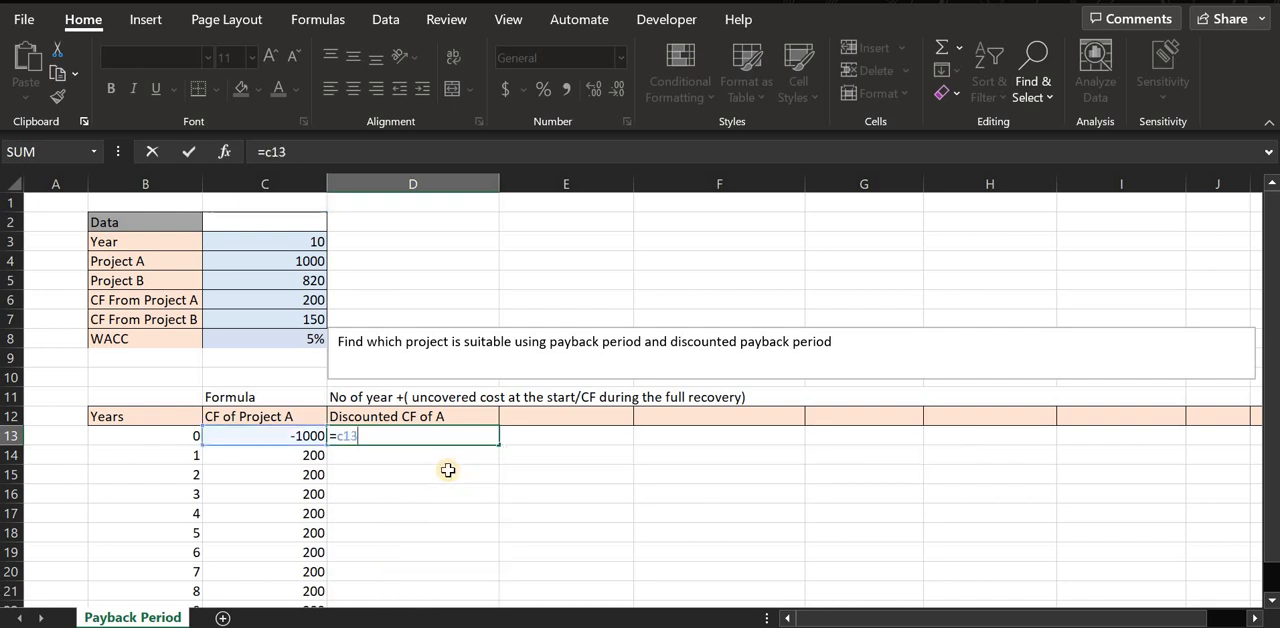
pyautogui.write('/(')
pyautogui.write('1+')
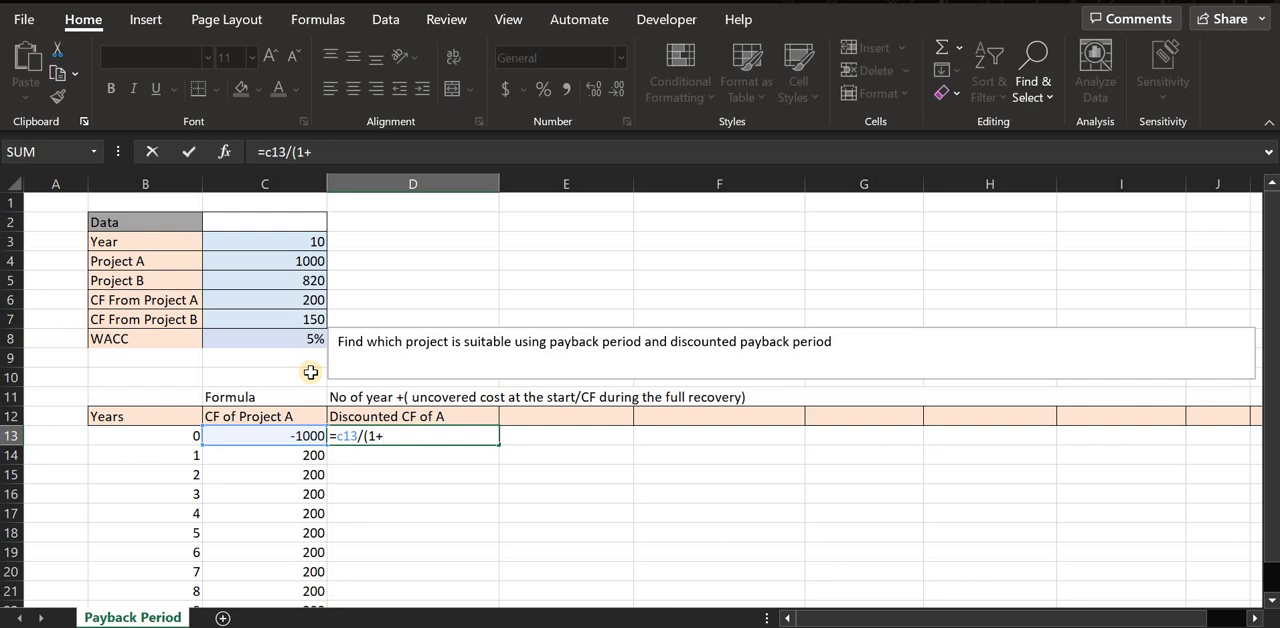
pyautogui.write('c')
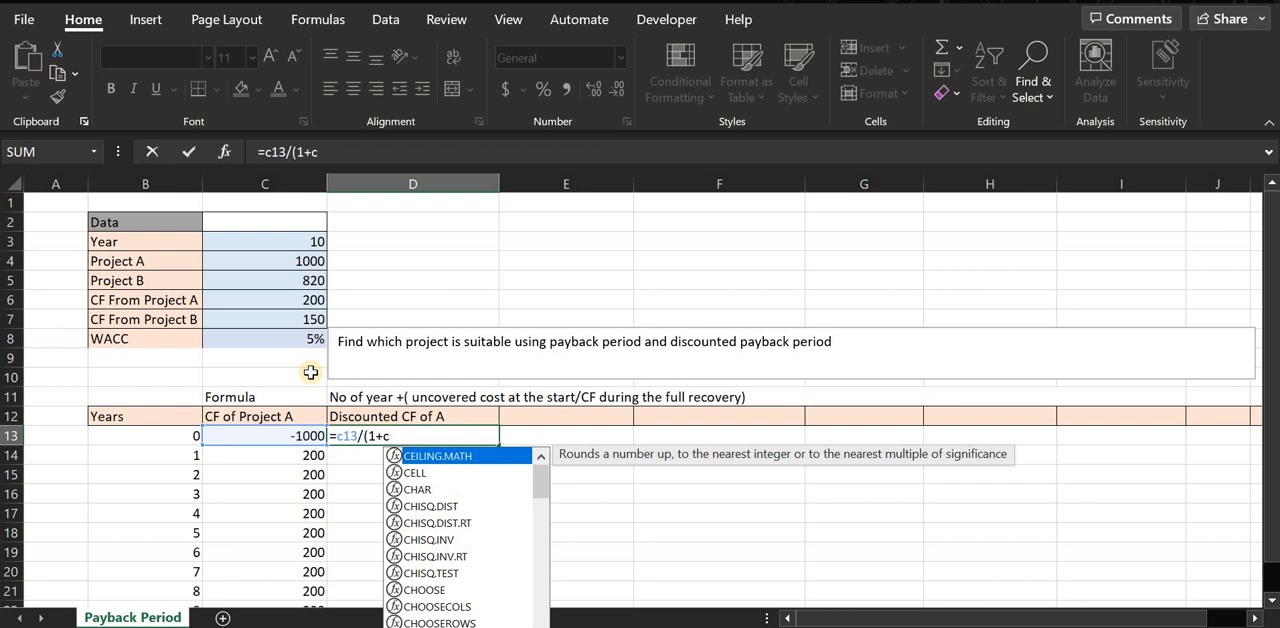
pyautogui.write('$')
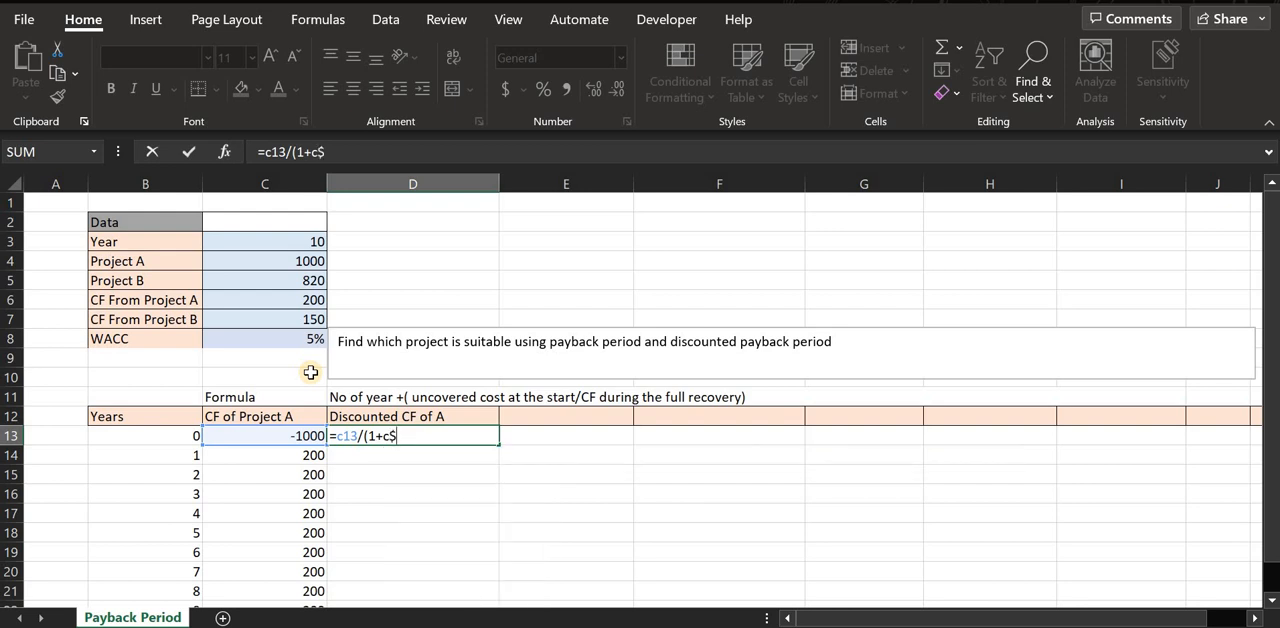
pyautogui.write('8)^')
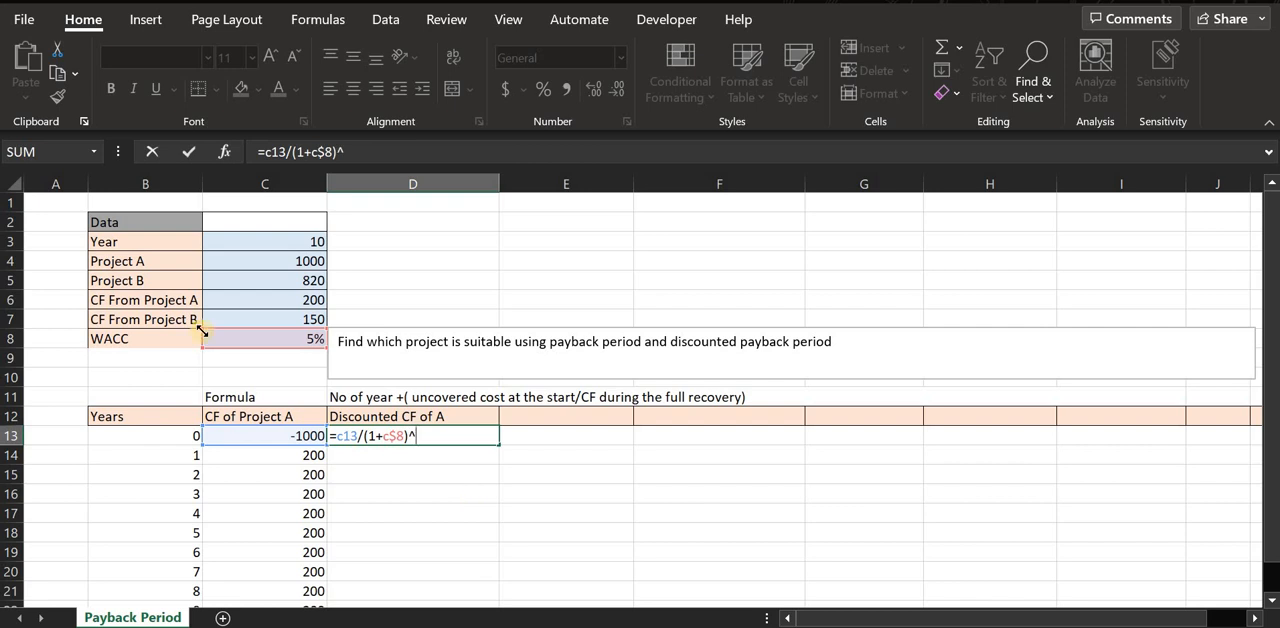
pyautogui.click(172, 433)
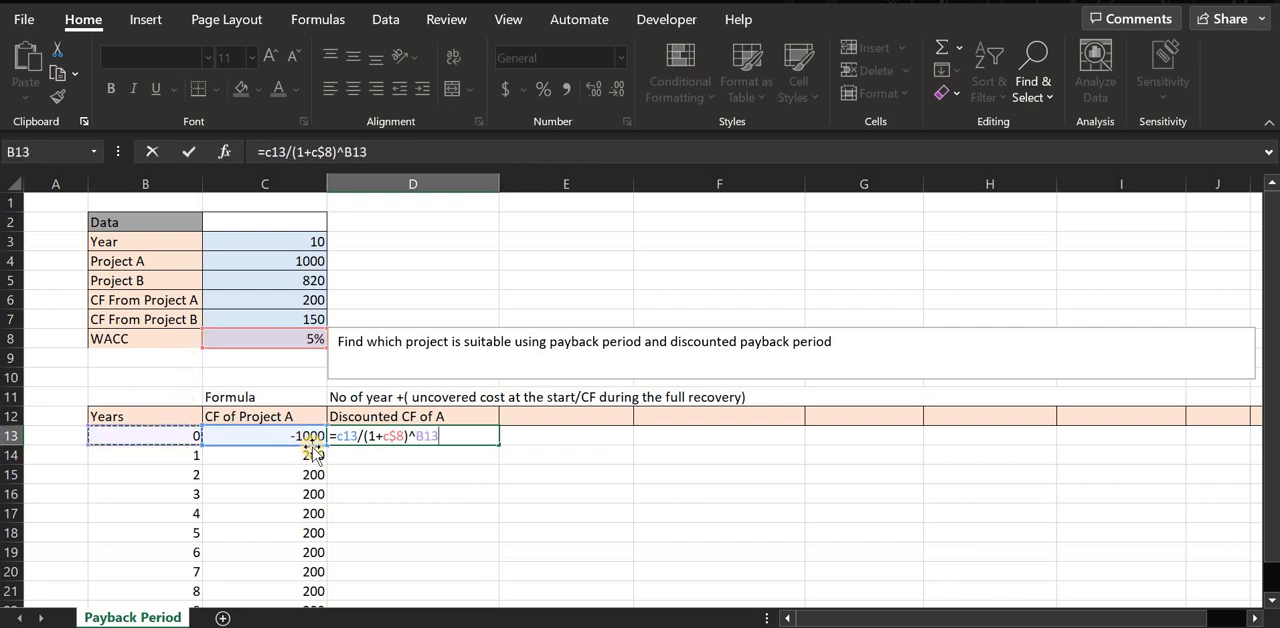
pyautogui.press('Return')
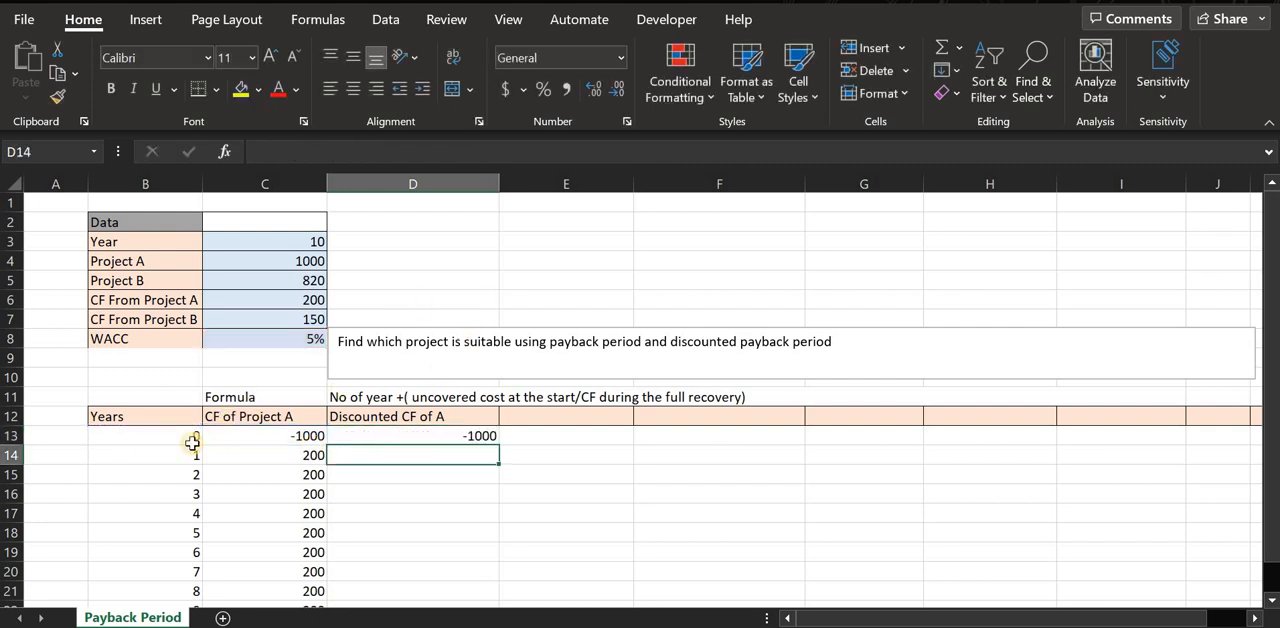
# Fill the discounted cash flow formula from D13 down to D23 and format the range as Accounting.
pyautogui.click(496, 440)
pyautogui.moveTo(500, 450); pyautogui.dragTo(476, 572)
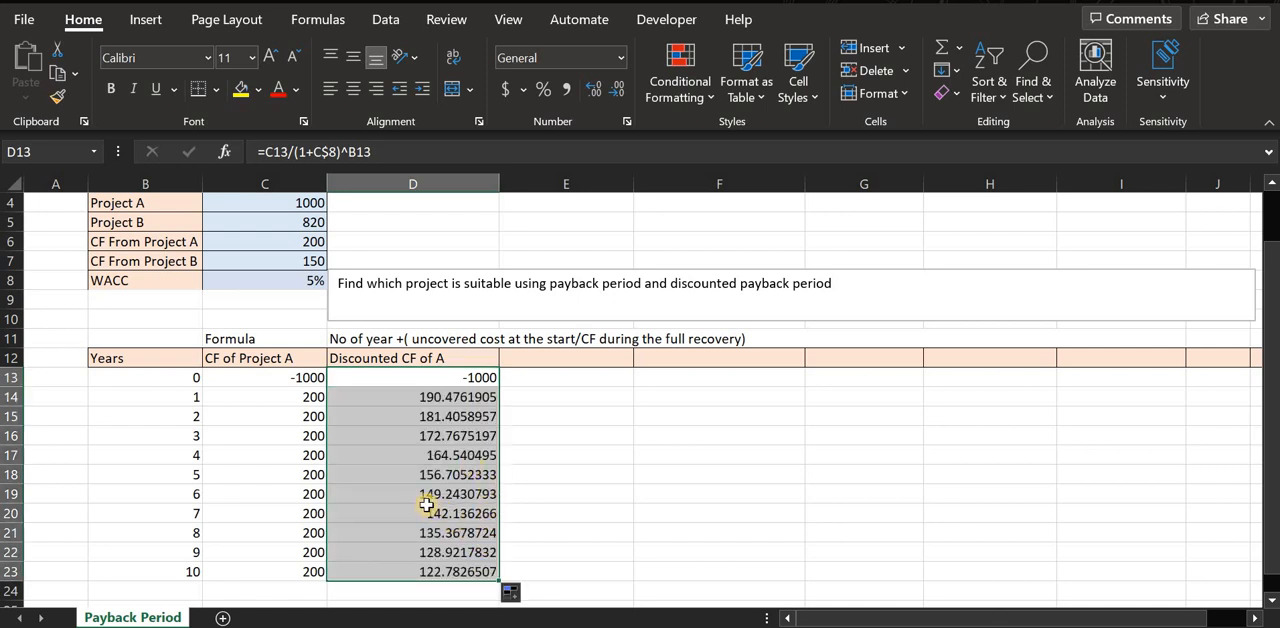
pyautogui.click(618, 57)
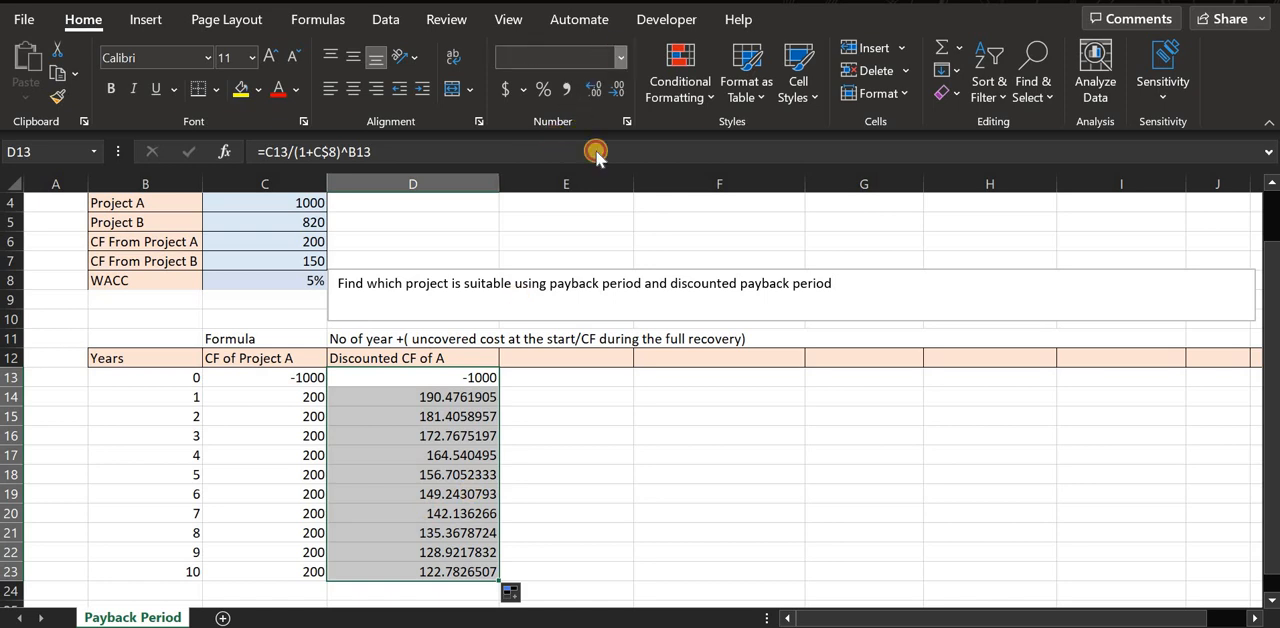
pyautogui.click(589, 238)
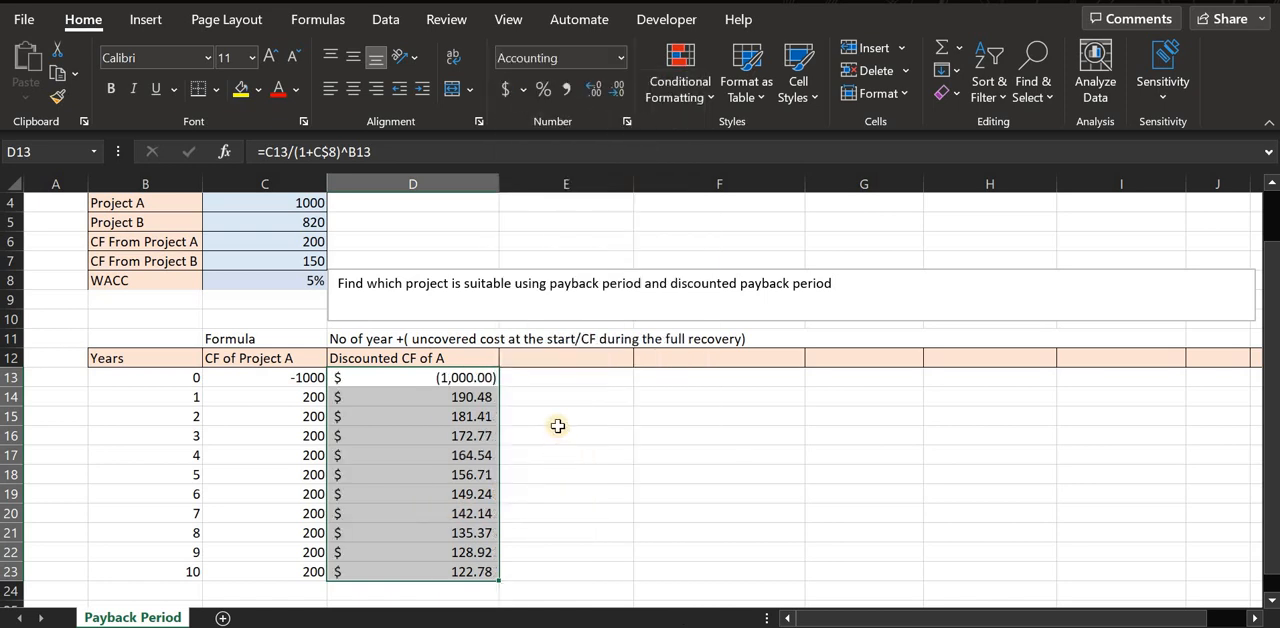
# Compare Project A's cash flows for years 1 to 10 with their discounted values.
pyautogui.click(557, 433)
pyautogui.moveTo(466, 397); pyautogui.dragTo(471, 552)
pyautogui.click(480, 416)
pyautogui.keyDown('shift'); pyautogui.click(480, 568); pyautogui.keyUp('shift')
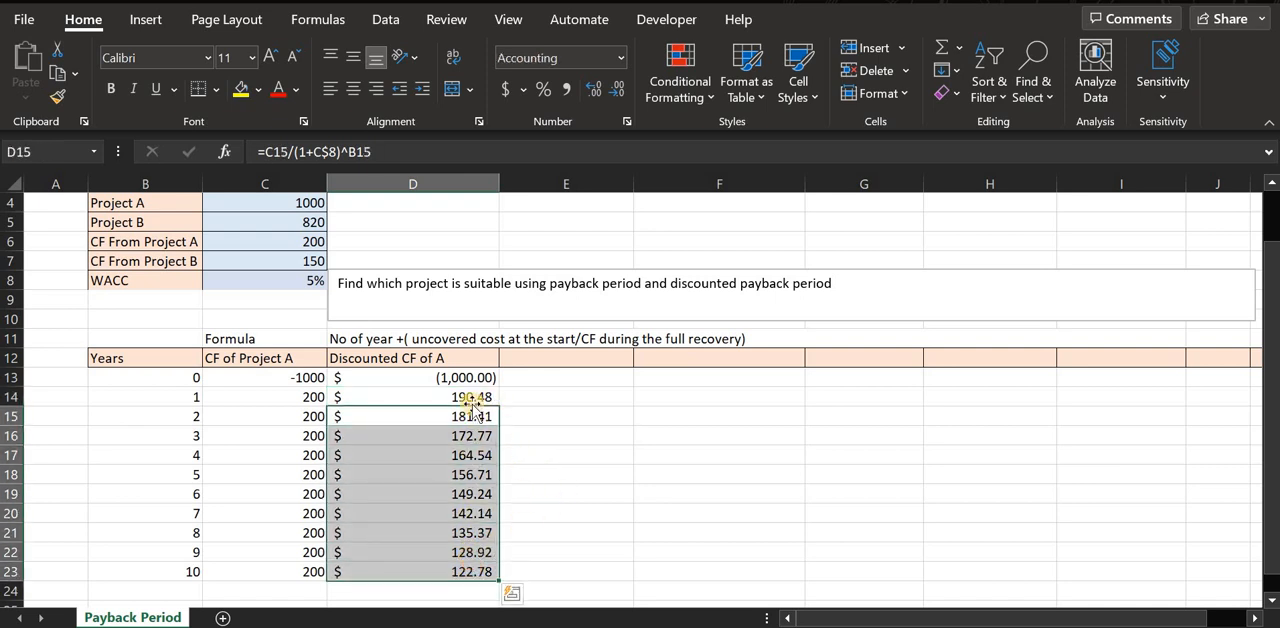
pyautogui.moveTo(265, 397); pyautogui.dragTo(265, 572)
pyautogui.moveTo(465, 400); pyautogui.dragTo(432, 570)
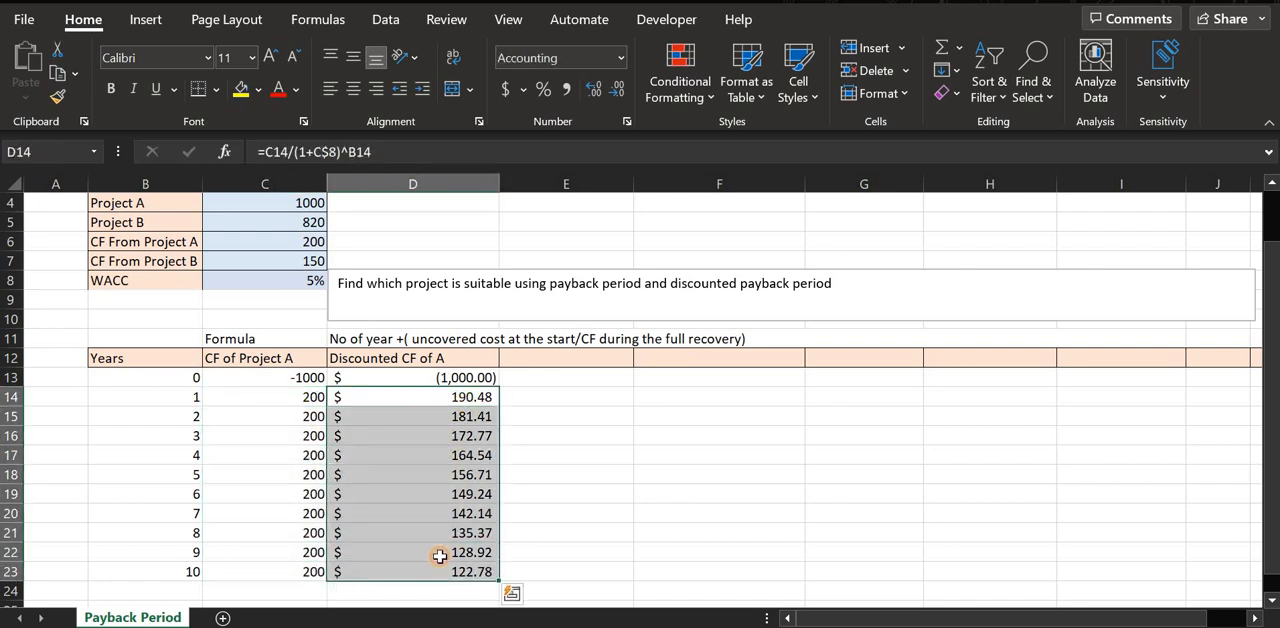
pyautogui.moveTo(305, 400); pyautogui.dragTo(312, 572)
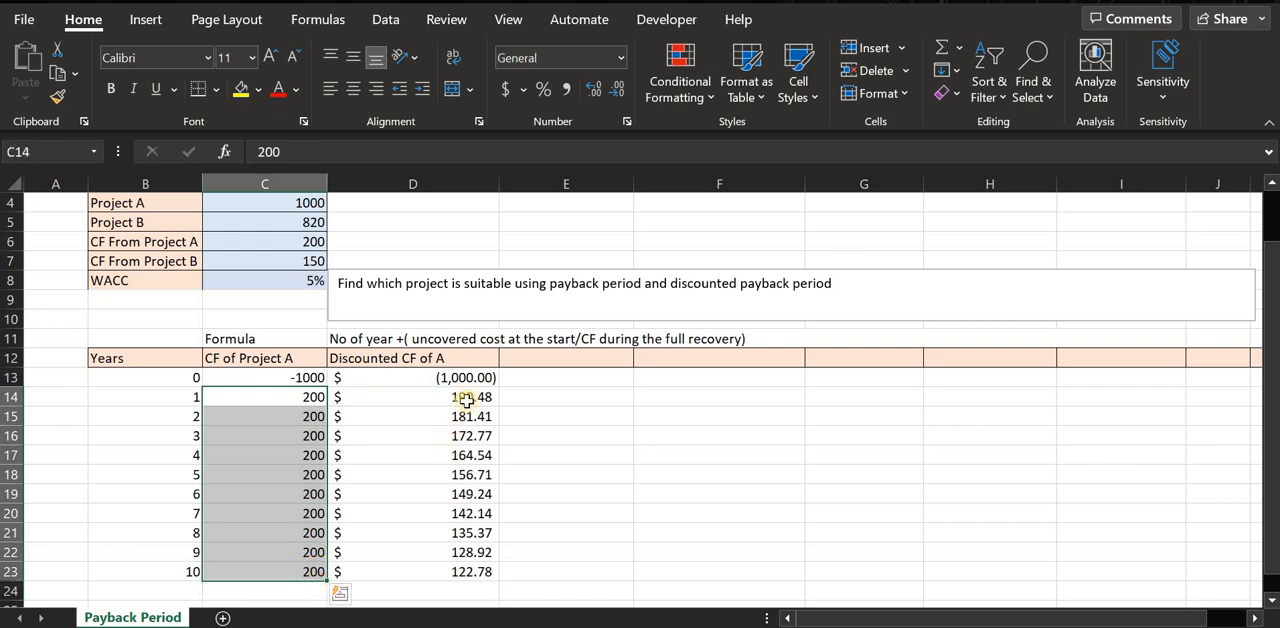
pyautogui.moveTo(462, 400); pyautogui.dragTo(466, 574)
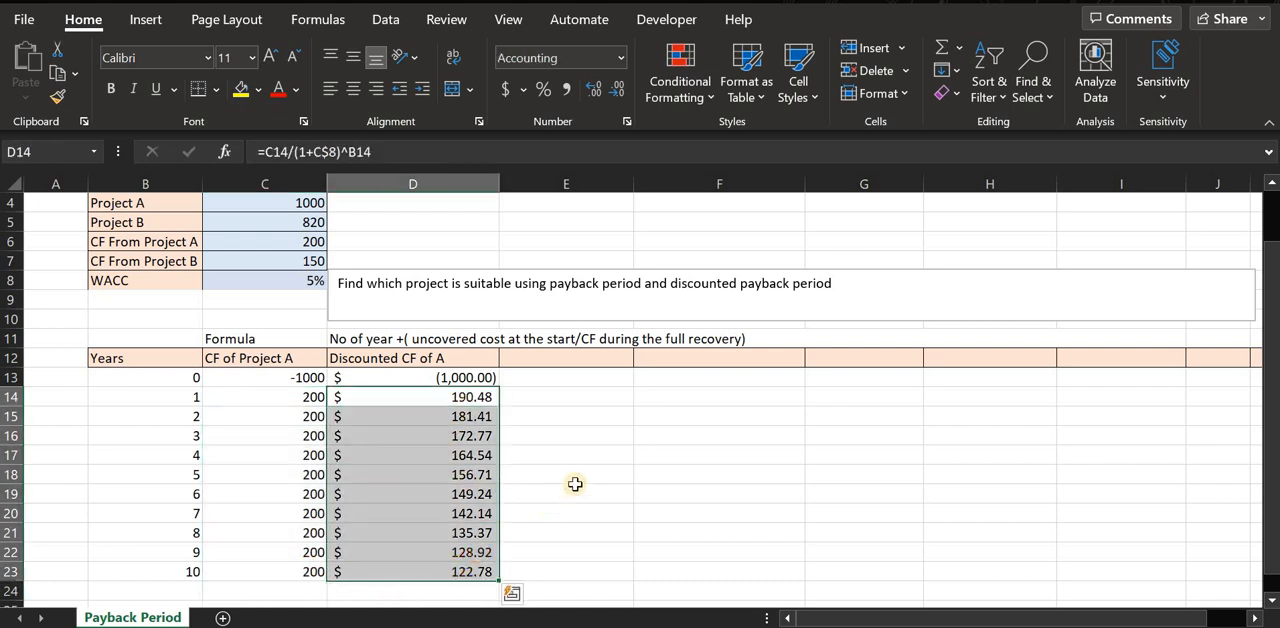
pyautogui.click(575, 490)
# Enter the column header "Com Dic CF of A" in E12 for Project A's cumulative discounted cash flow.
pyautogui.click(569, 361)
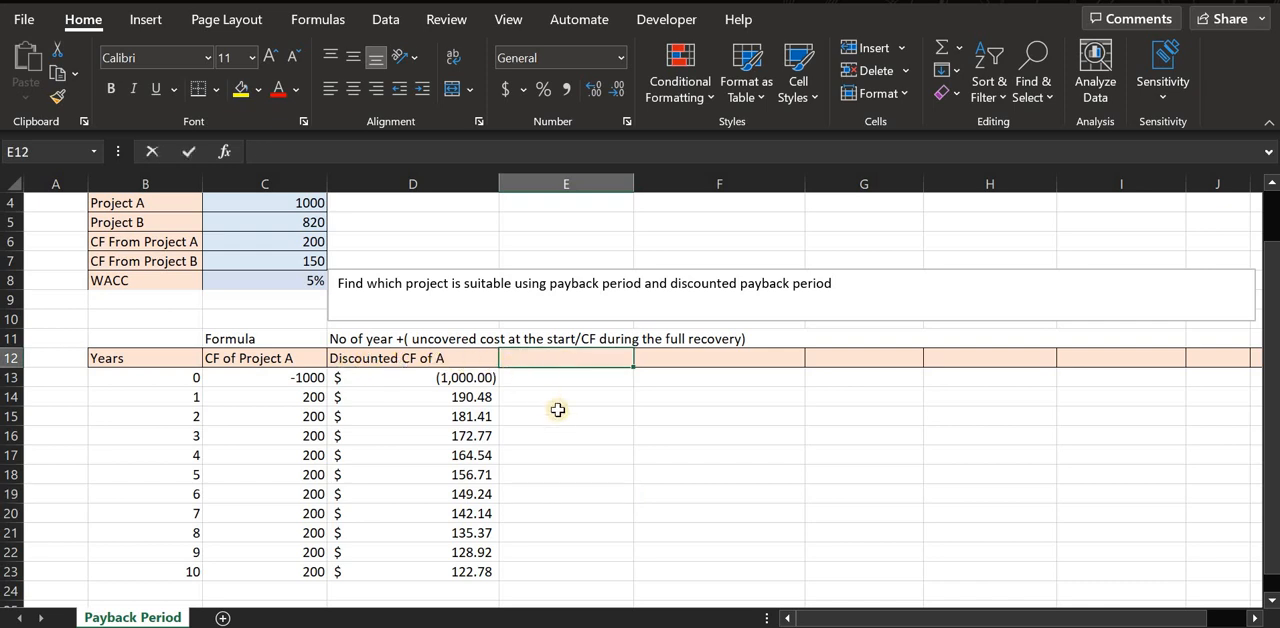
pyautogui.write('Co')
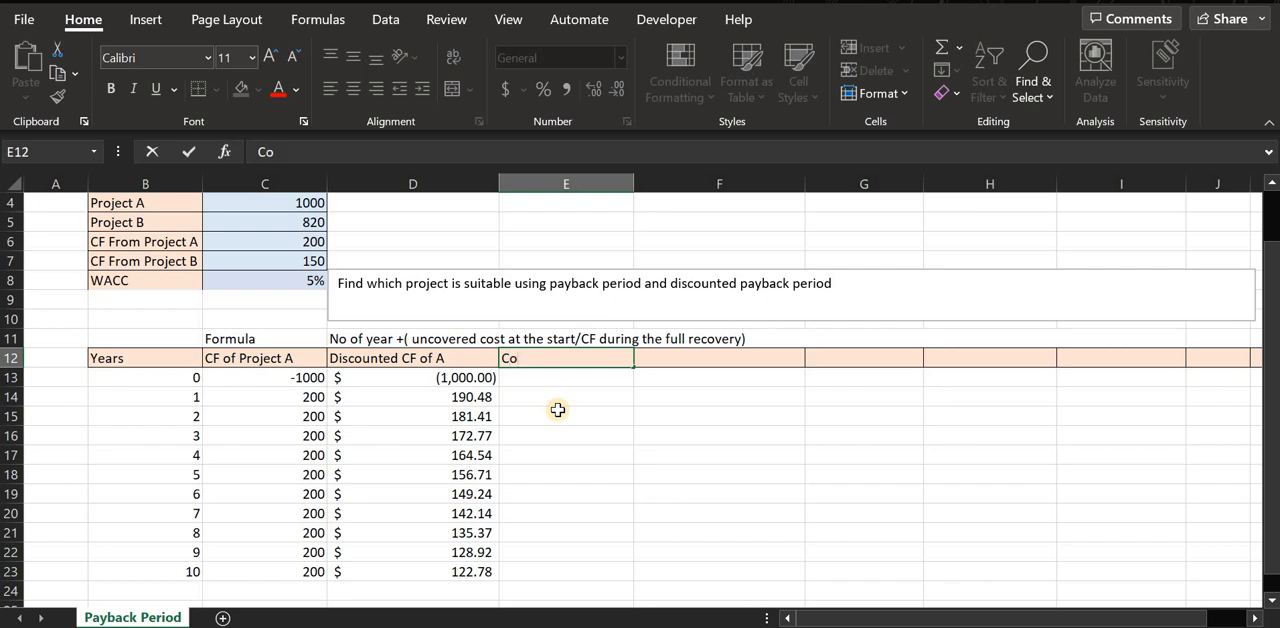
pyautogui.press('BackSpace')
pyautogui.write('om Dic CF of A')
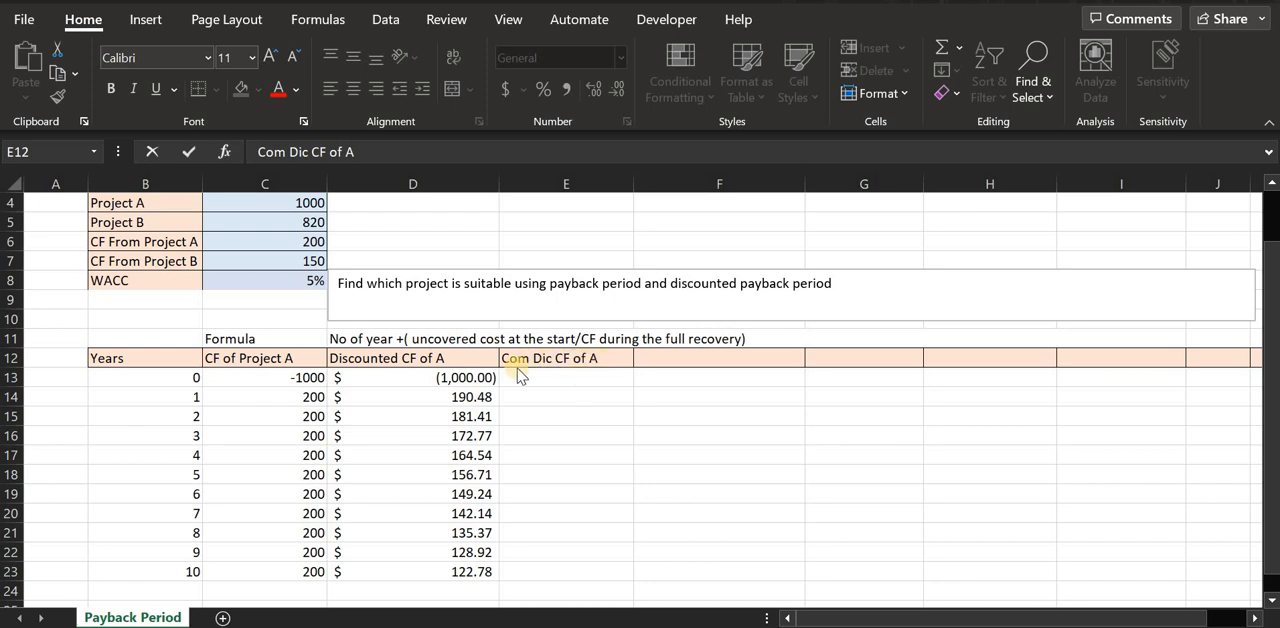
pyautogui.click(607, 354)
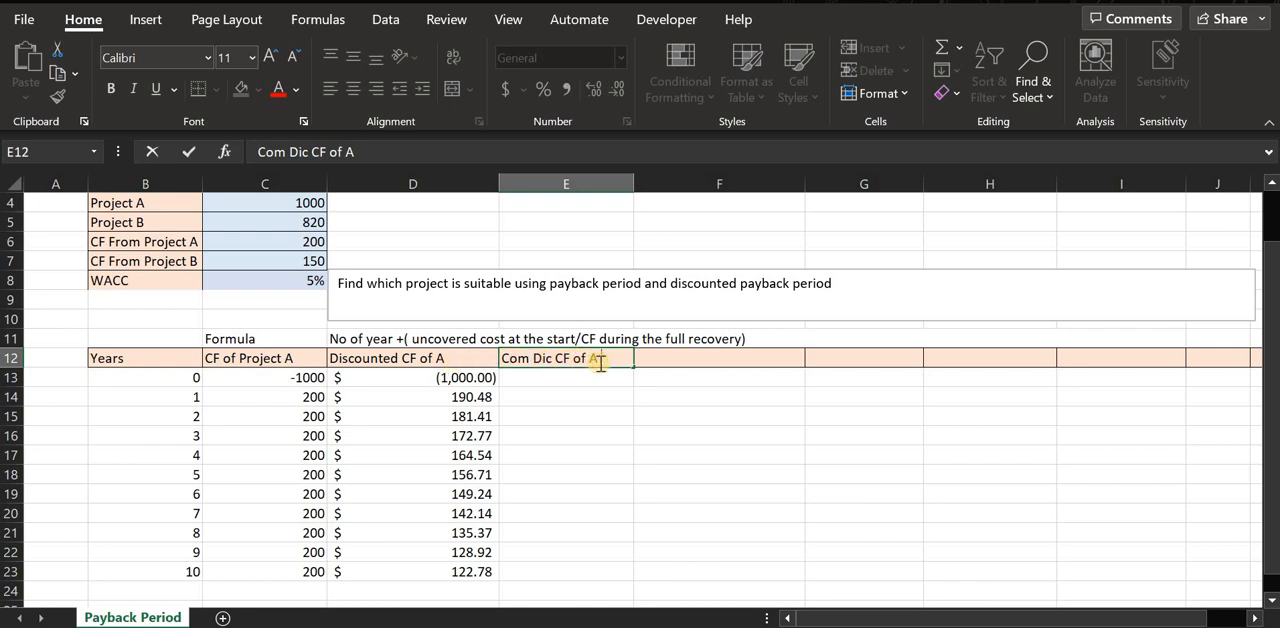
pyautogui.click(581, 383)
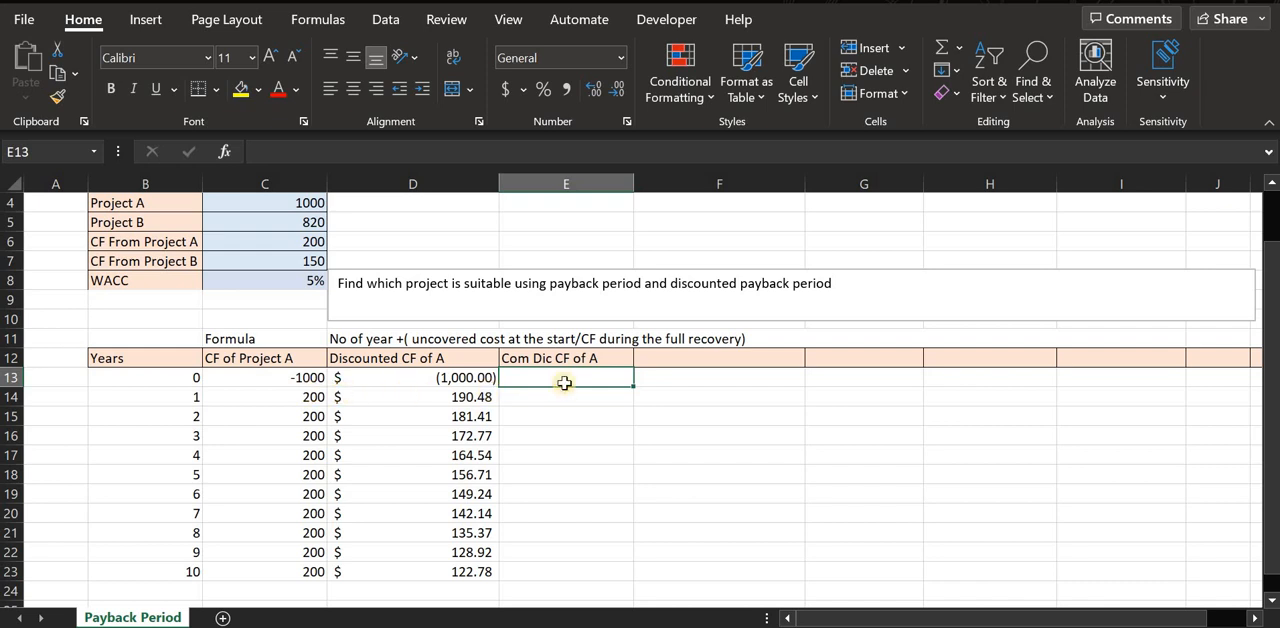
# Enter the formula =D13+D14 in E13 to add the year 0 and year 1 discounted cash flows.
pyautogui.moveTo(568, 381); pyautogui.dragTo(578, 532)
pyautogui.click(552, 475)
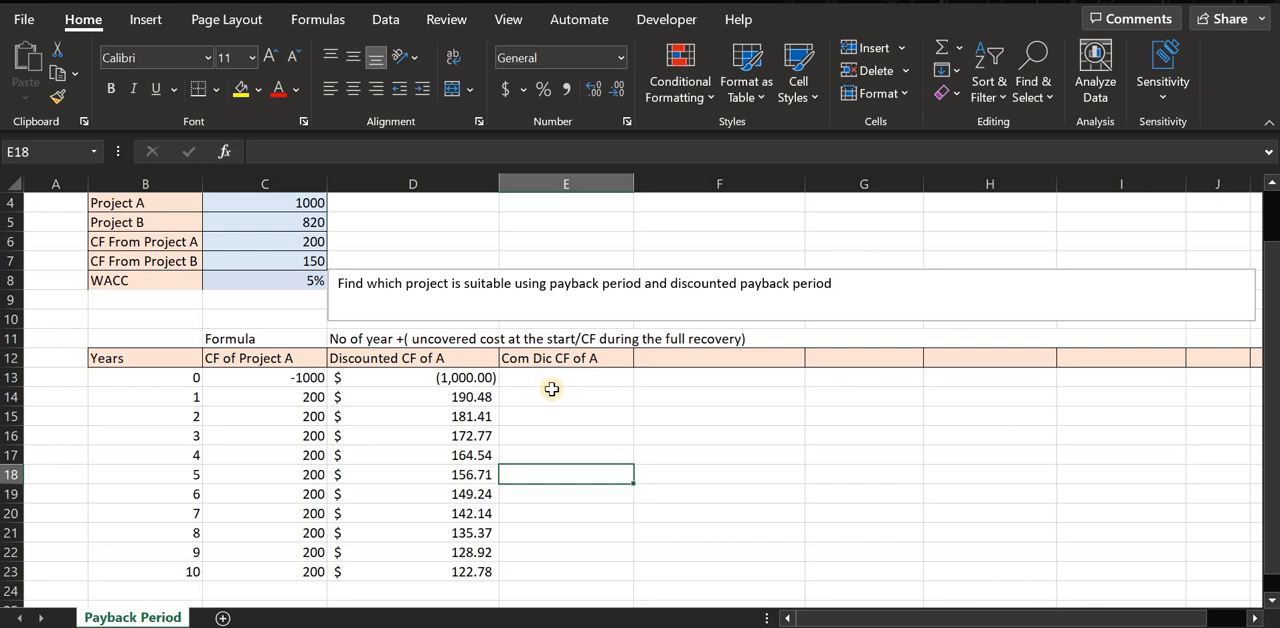
pyautogui.click(563, 378)
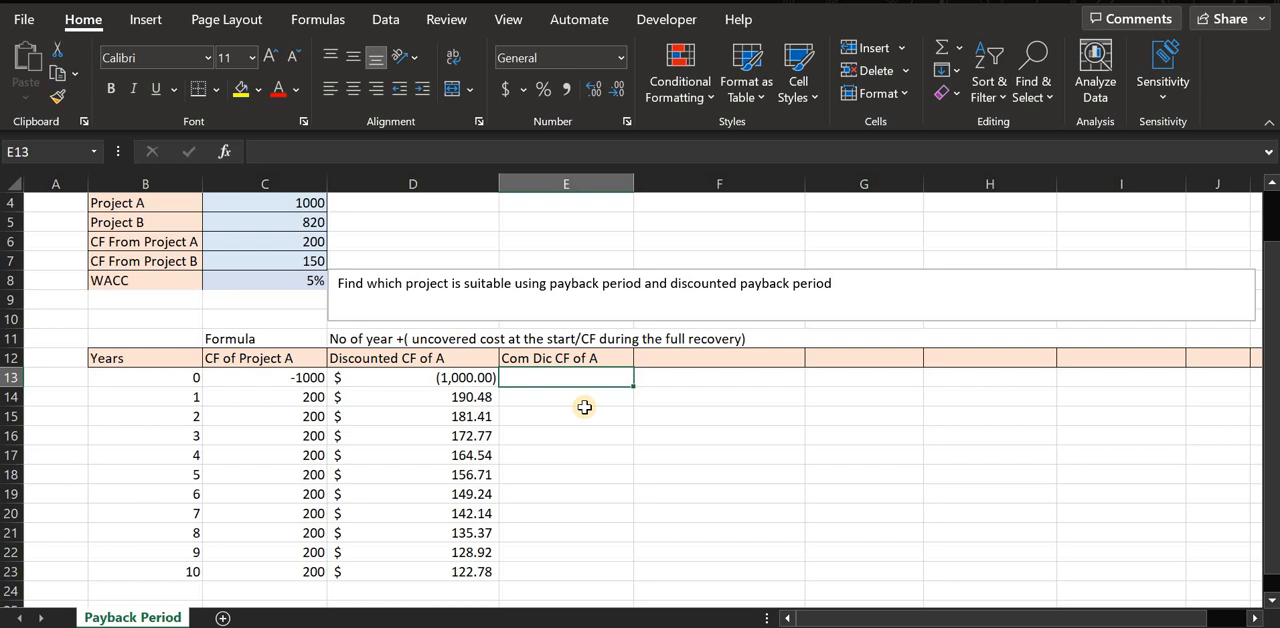
pyautogui.write('=')
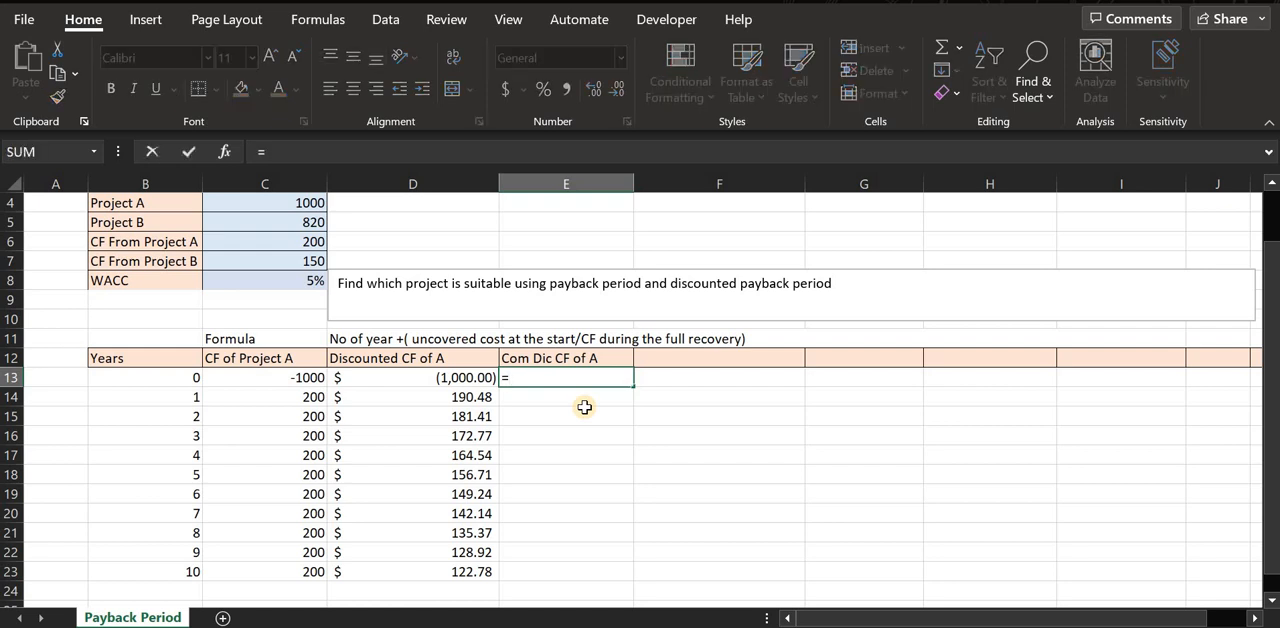
pyautogui.write('d')
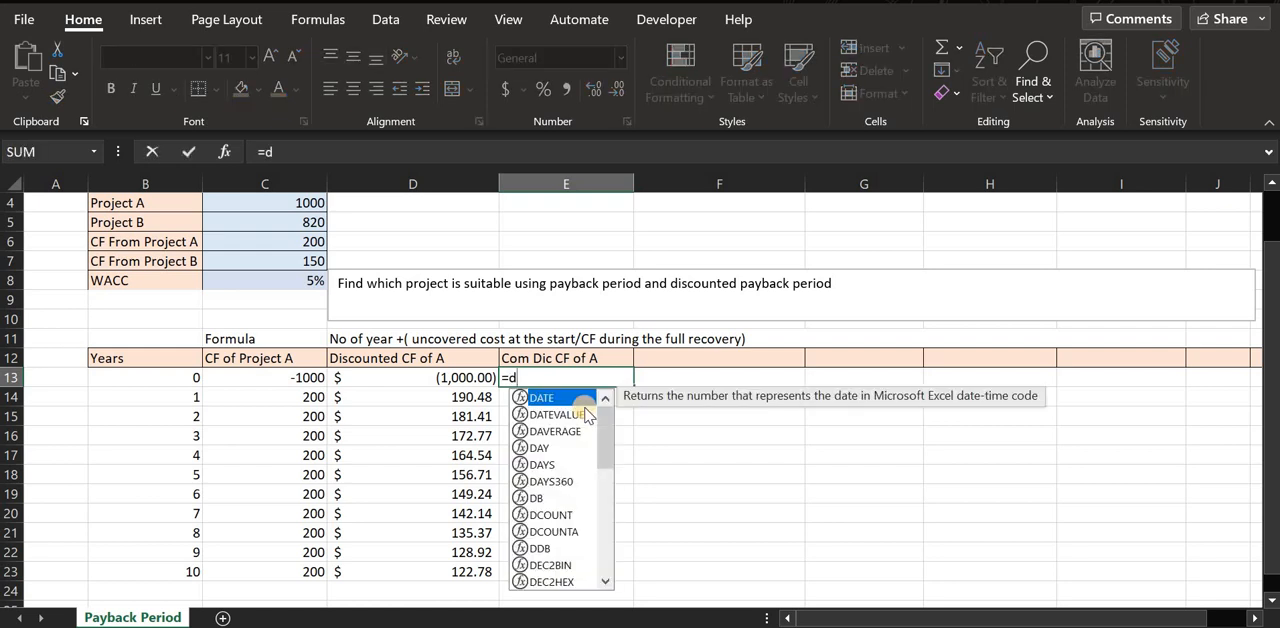
pyautogui.write('13+')
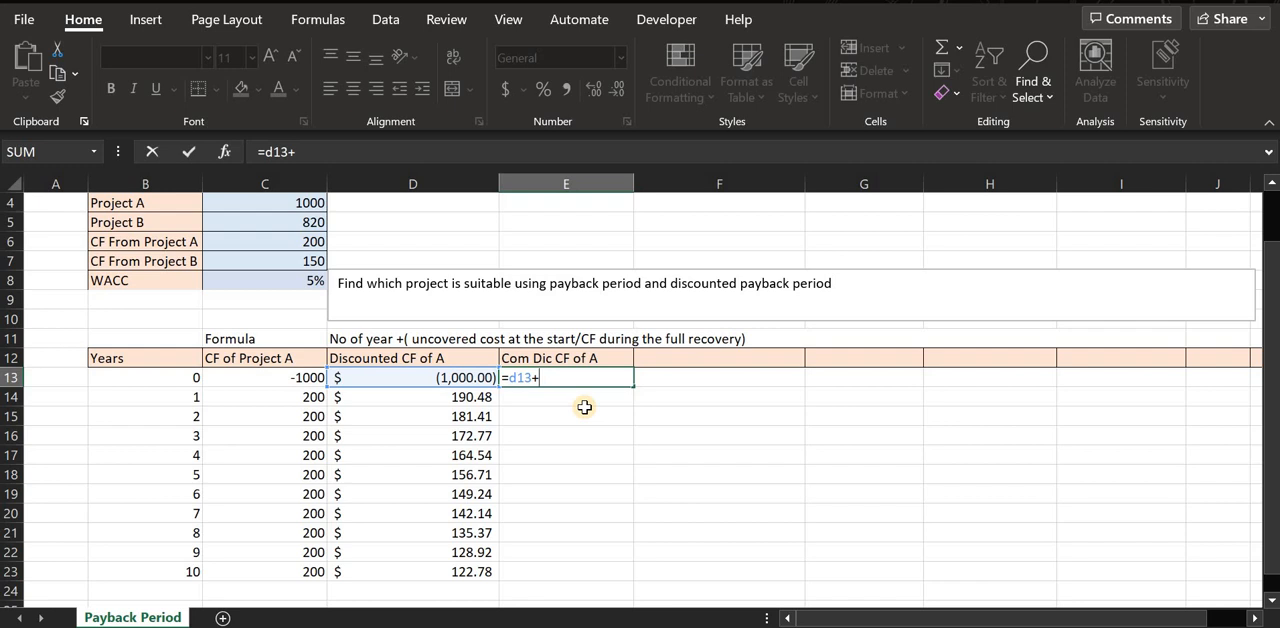
pyautogui.write('d')
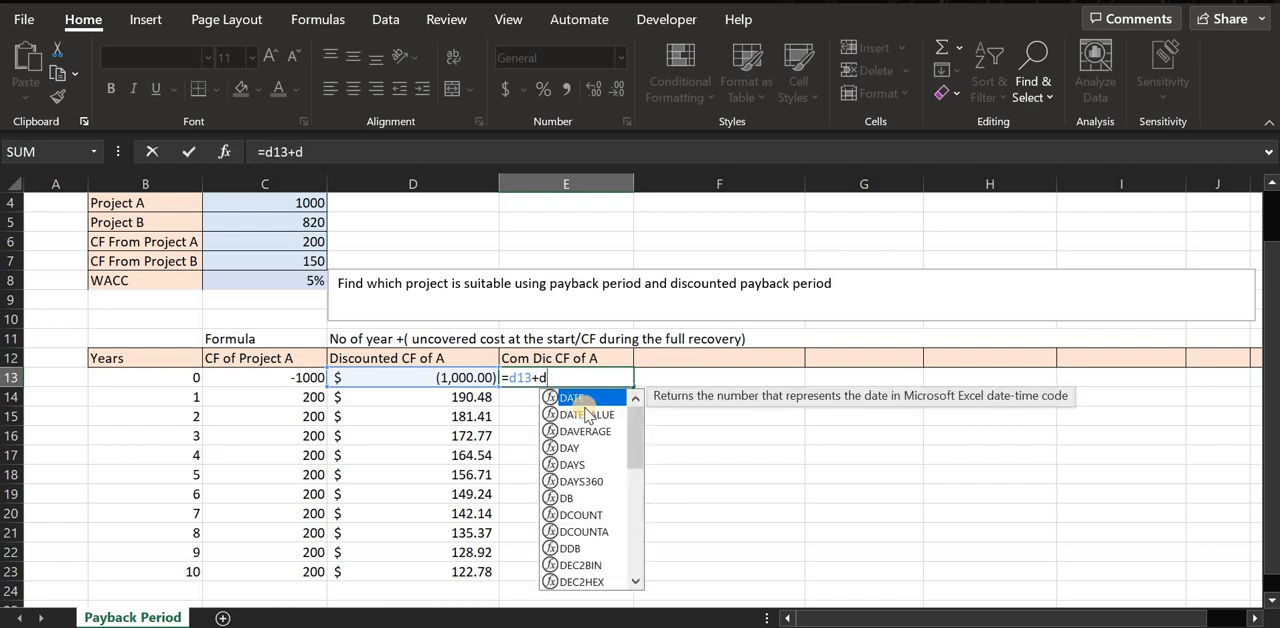
pyautogui.write('14')
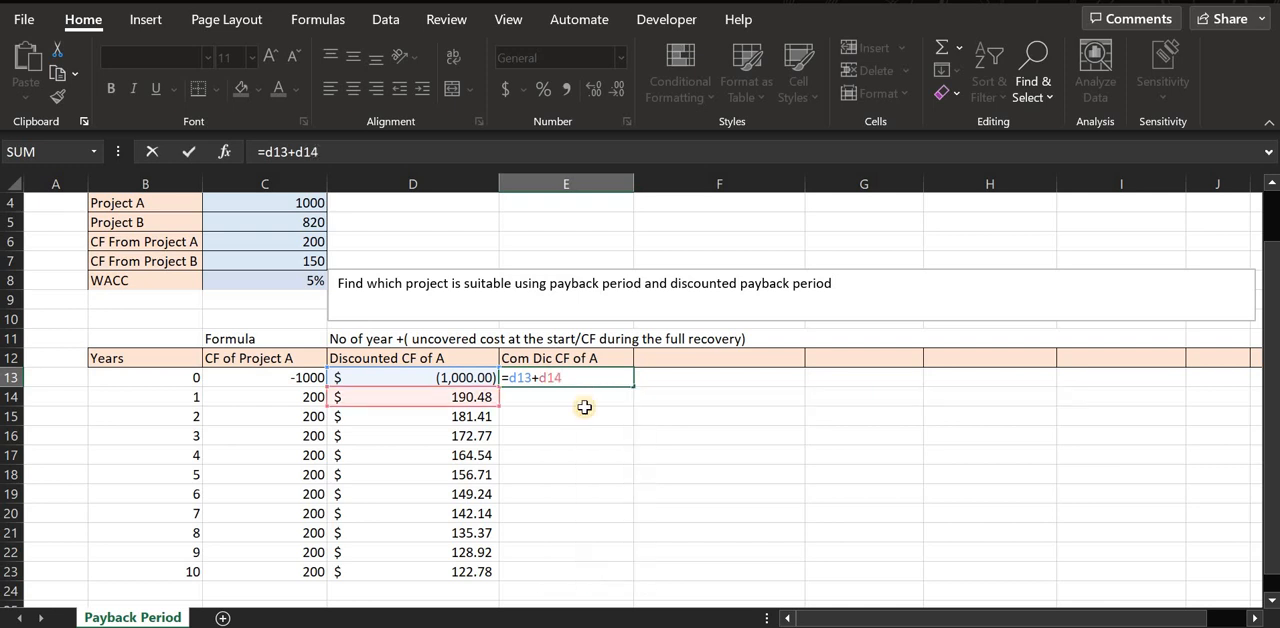
pyautogui.press('Return')
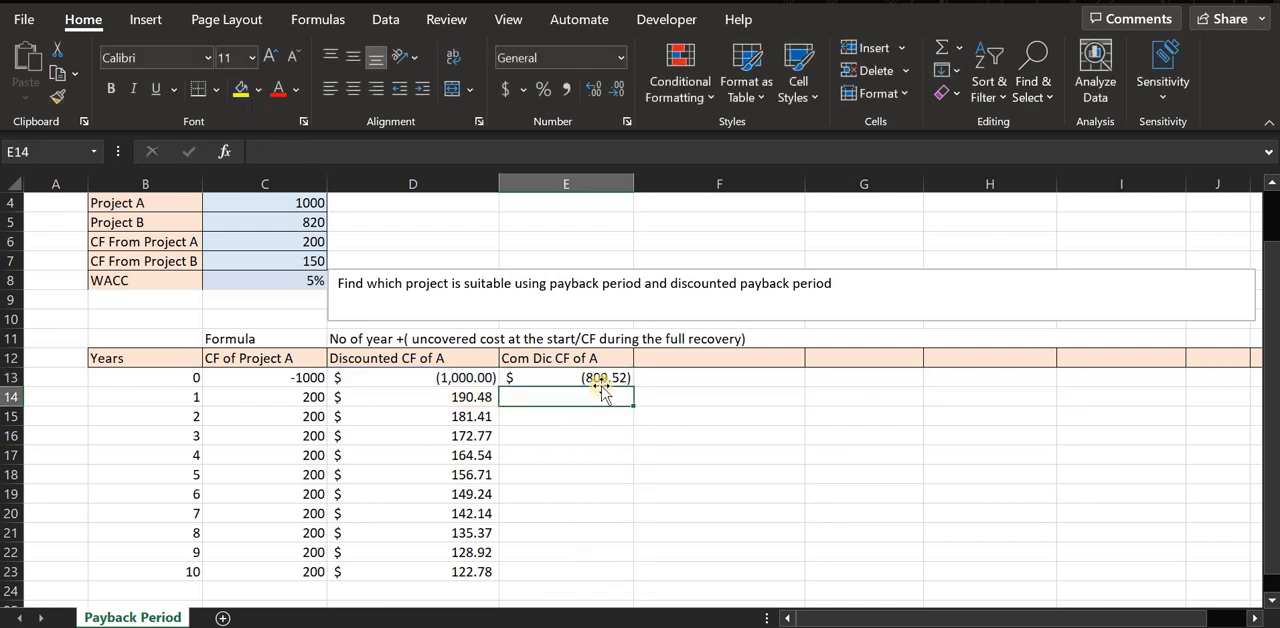
# Move the formula =D13+D14 from E13 to E14, leaving E13 empty.
pyautogui.click(586, 377)
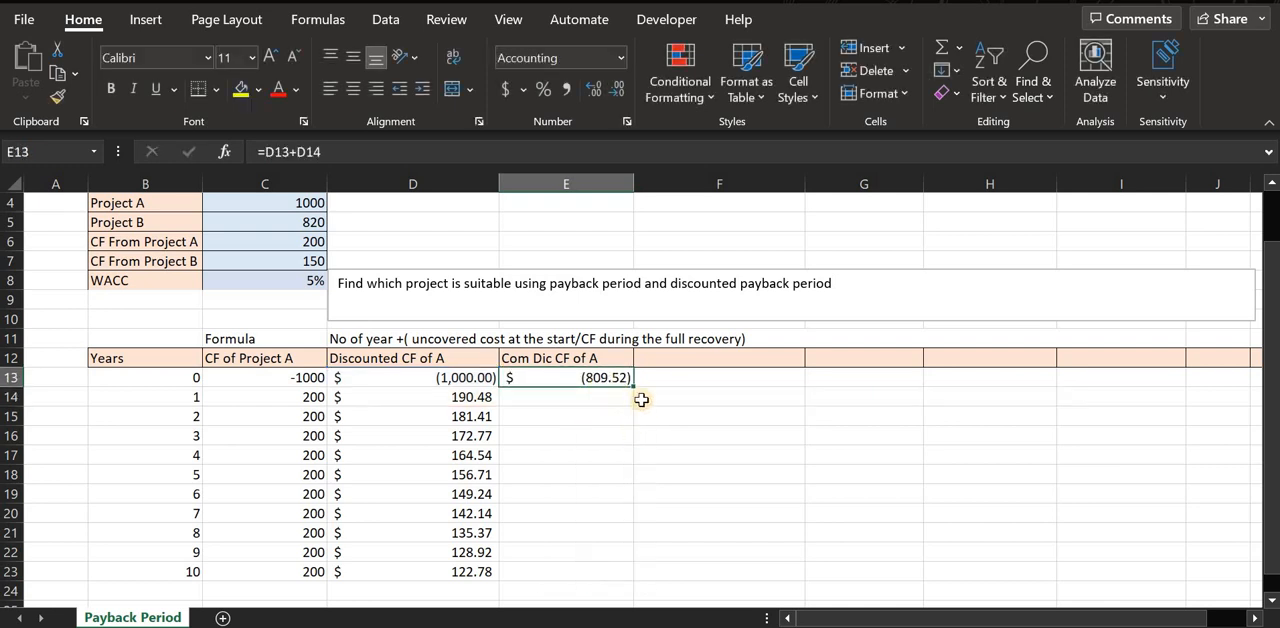
pyautogui.click(586, 394)
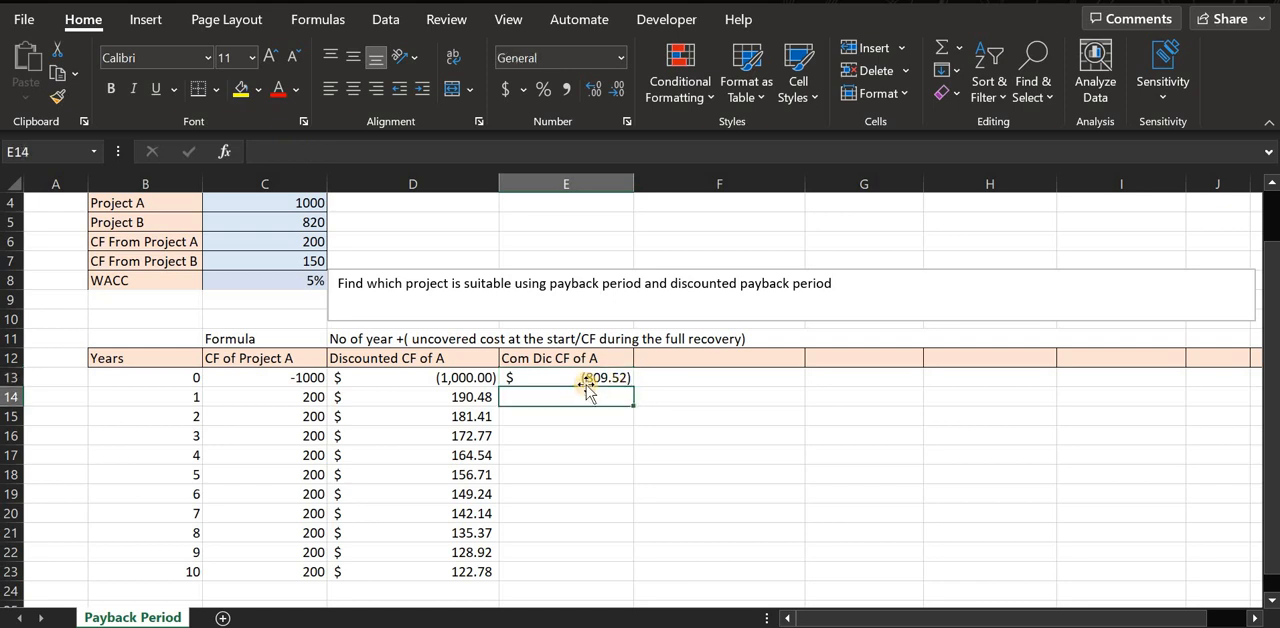
pyautogui.click(577, 377)
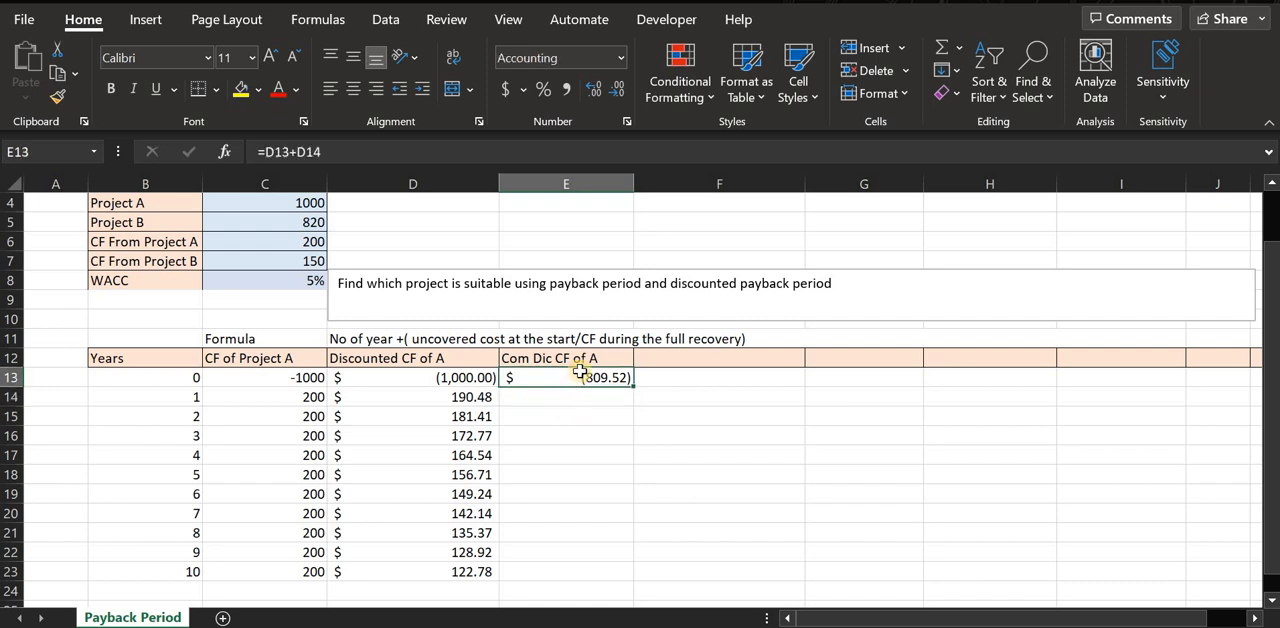
pyautogui.doubleClick(577, 377)
pyautogui.moveTo(510, 377); pyautogui.dragTo(527, 377)
pyautogui.rightClick(527, 377)
pyautogui.click(565, 392)
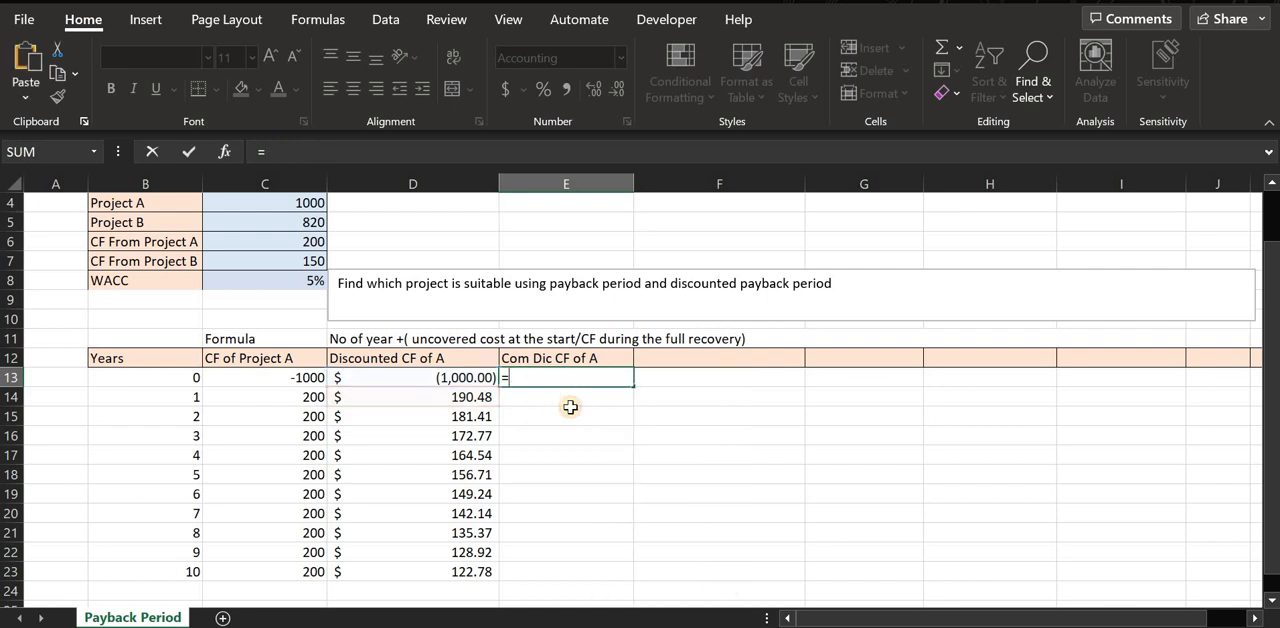
pyautogui.click(562, 400)
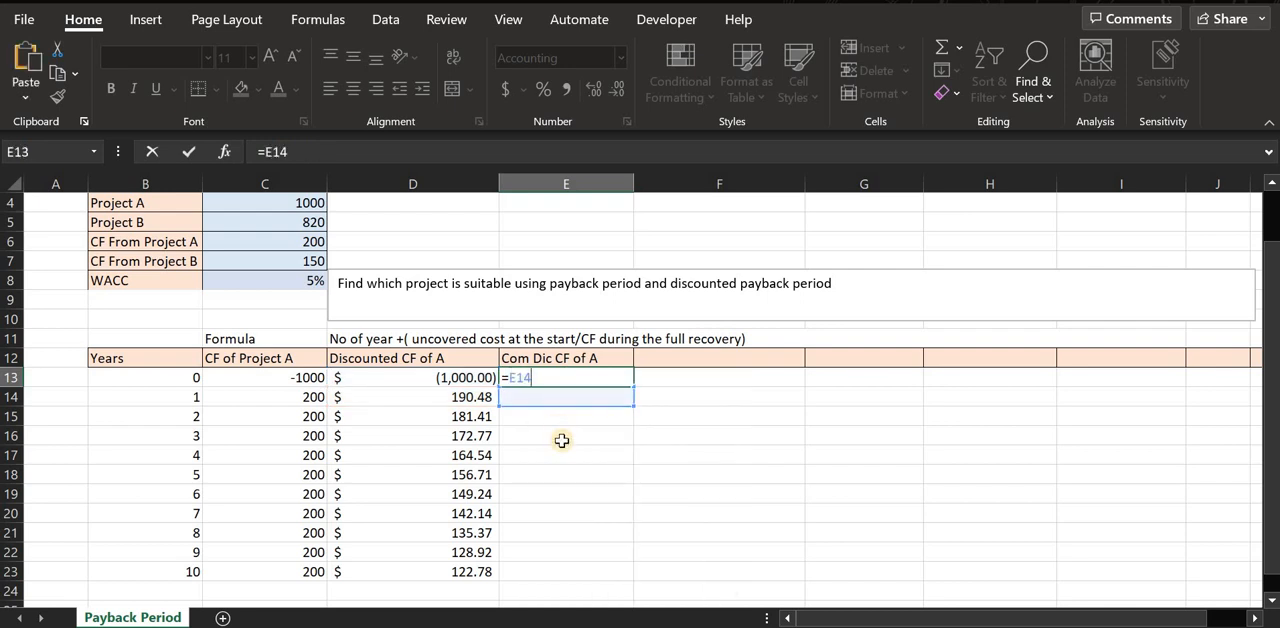
pyautogui.press('Return')
pyautogui.click(563, 437)
pyautogui.click(555, 378)
pyautogui.press('Delete')
pyautogui.click(545, 397)
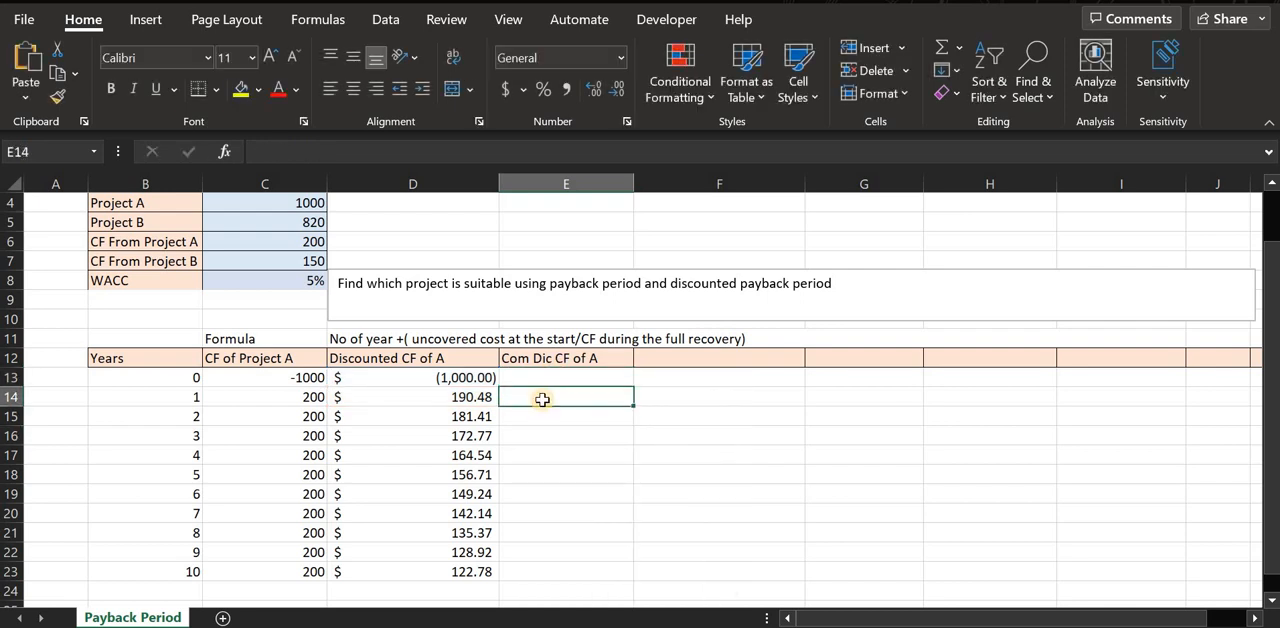
pyautogui.doubleClick(545, 397)
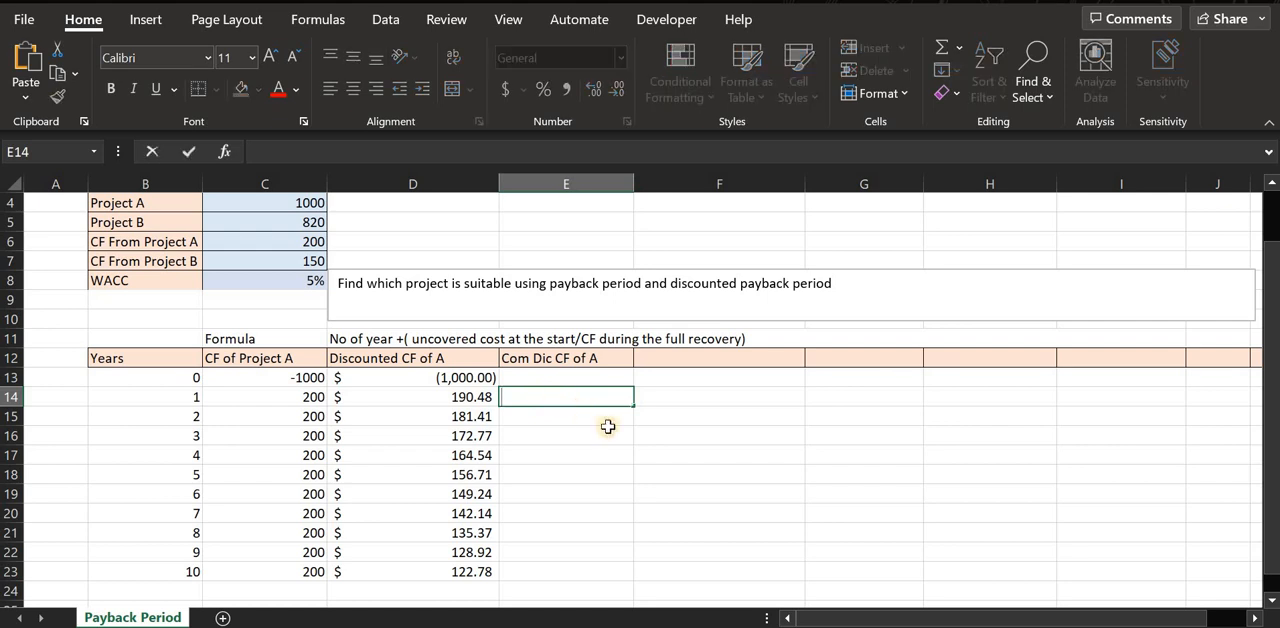
pyautogui.write('=')
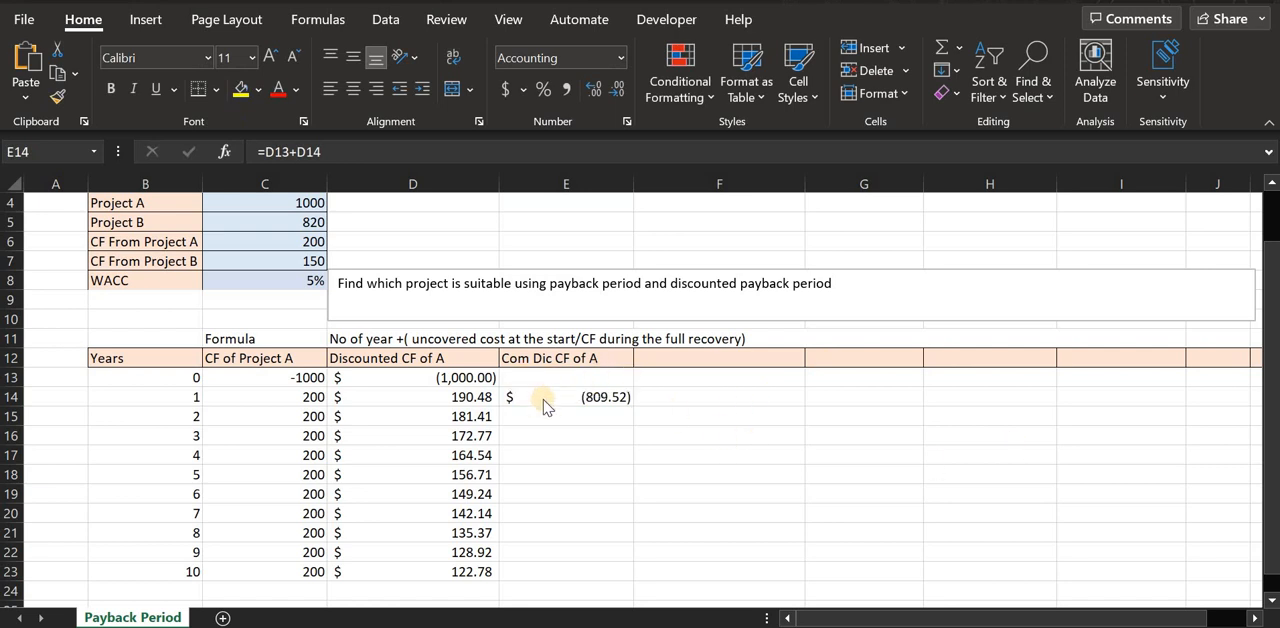
# Try filling the E14 formula down to E23 and check which cells the formula in E15 adds.
pyautogui.click(603, 398)
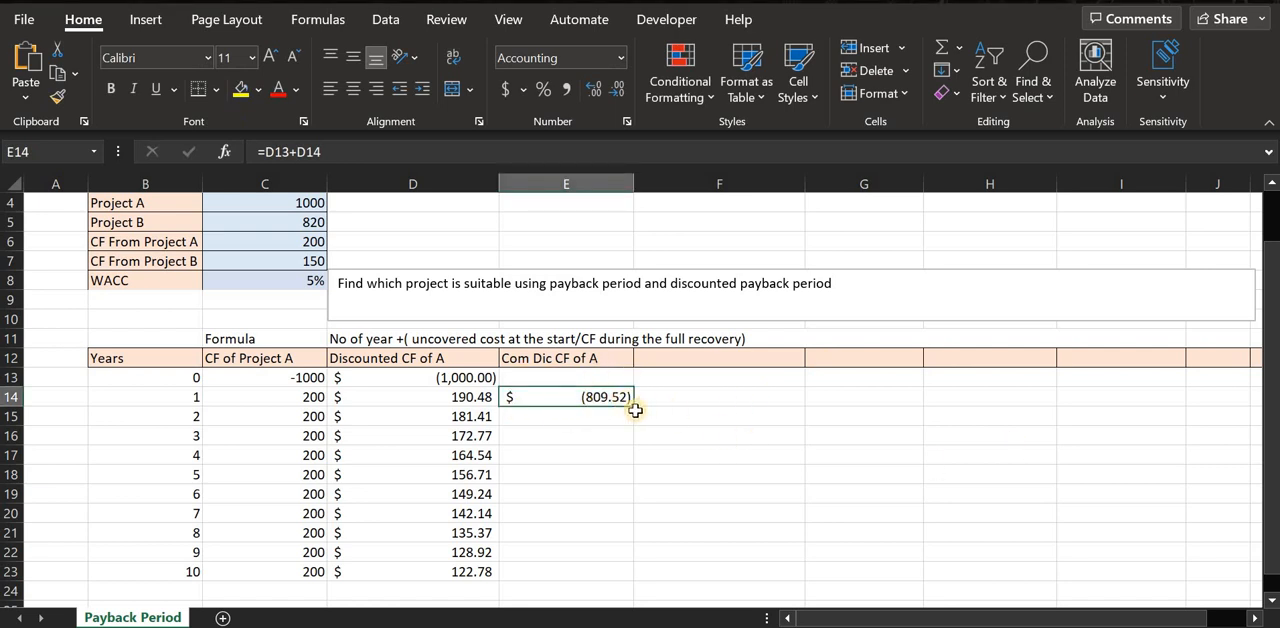
pyautogui.moveTo(634, 408); pyautogui.dragTo(630, 580)
pyautogui.click(613, 551)
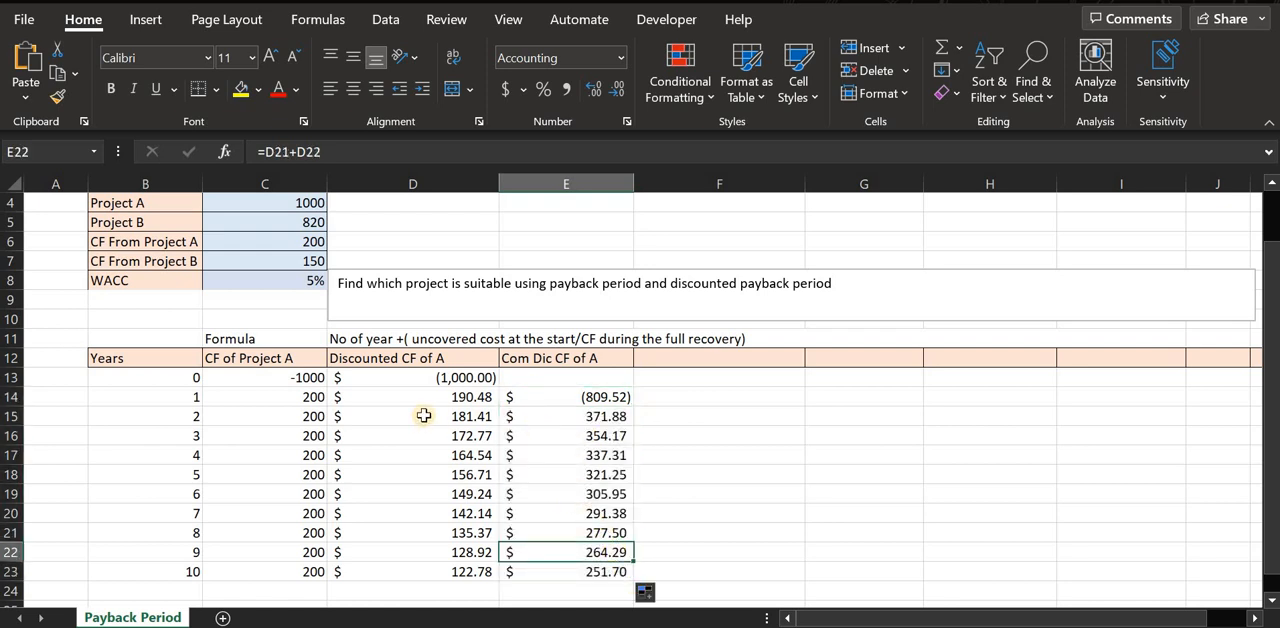
pyautogui.click(575, 415)
pyautogui.doubleClick(575, 415)
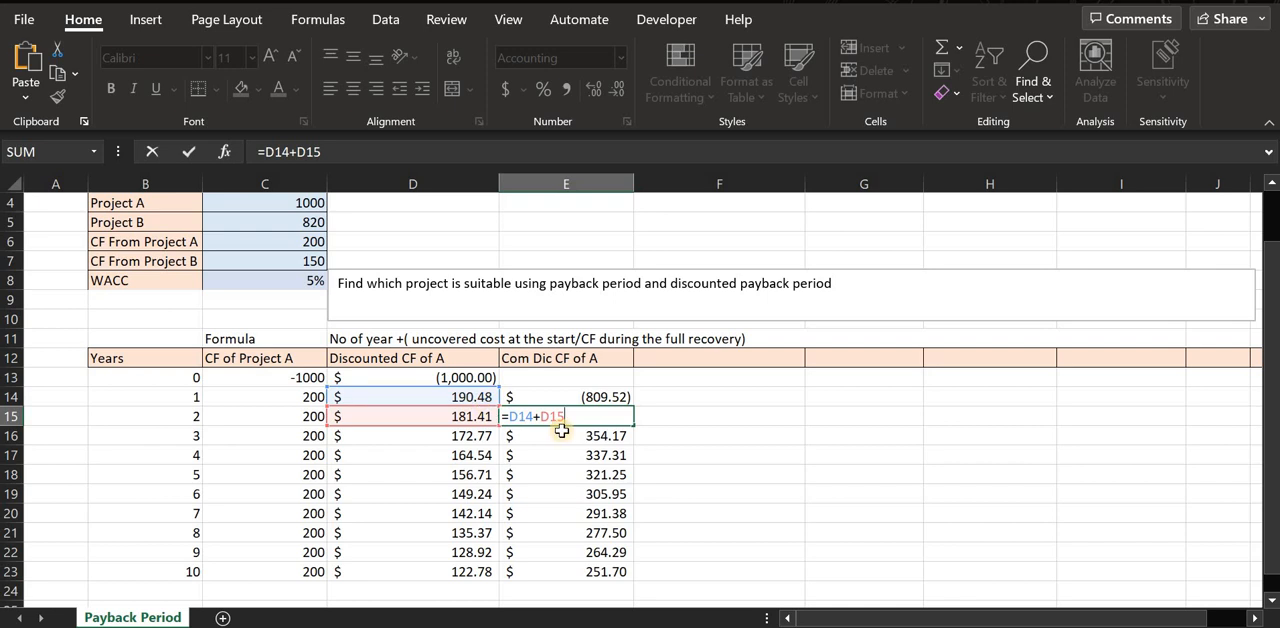
pyautogui.click(586, 396)
pyautogui.doubleClick(580, 415)
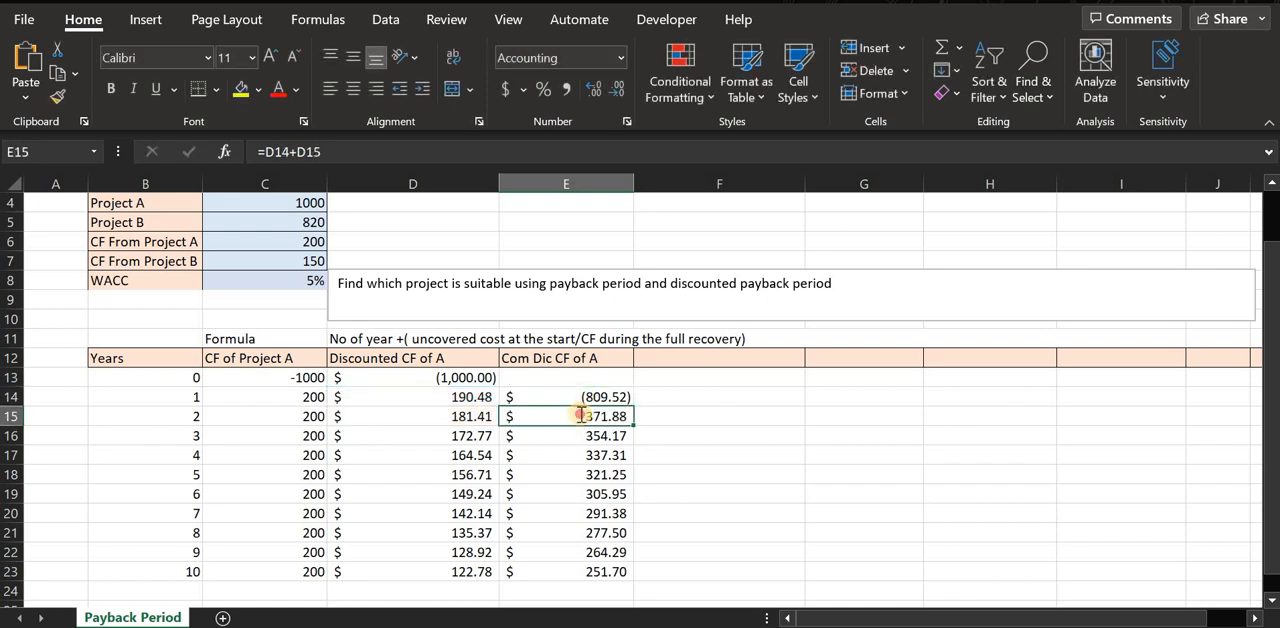
pyautogui.press('Escape')
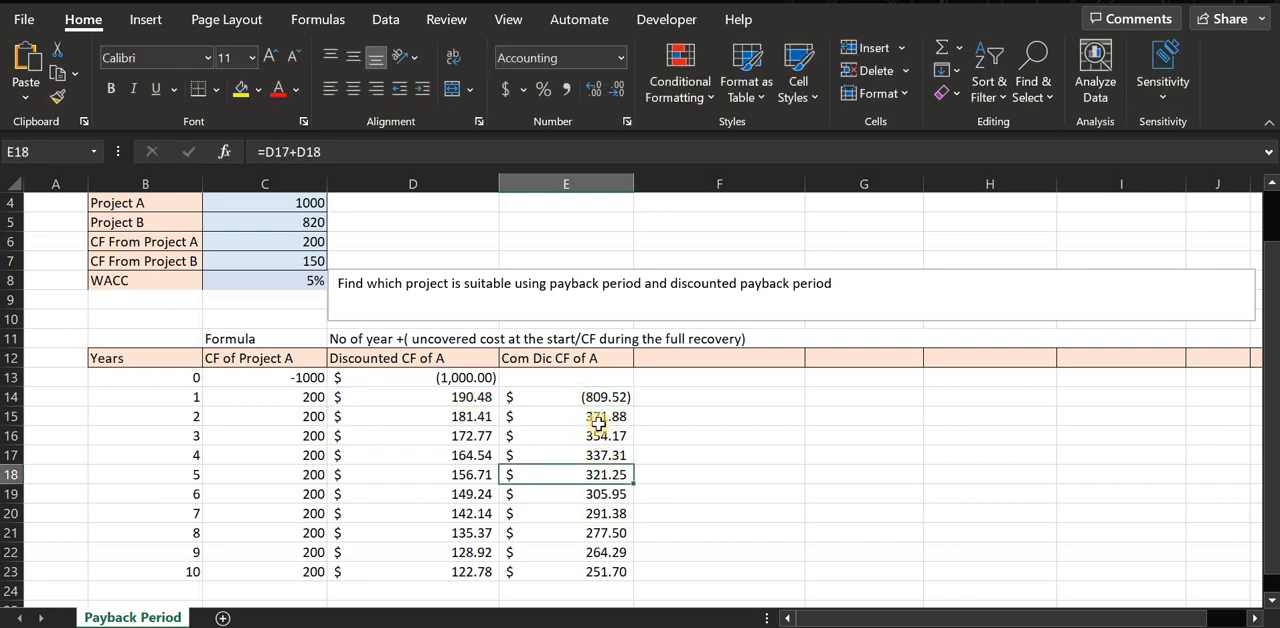
# Clear the filled formulas from E15 to E23.
pyautogui.moveTo(597, 418); pyautogui.dragTo(628, 571)
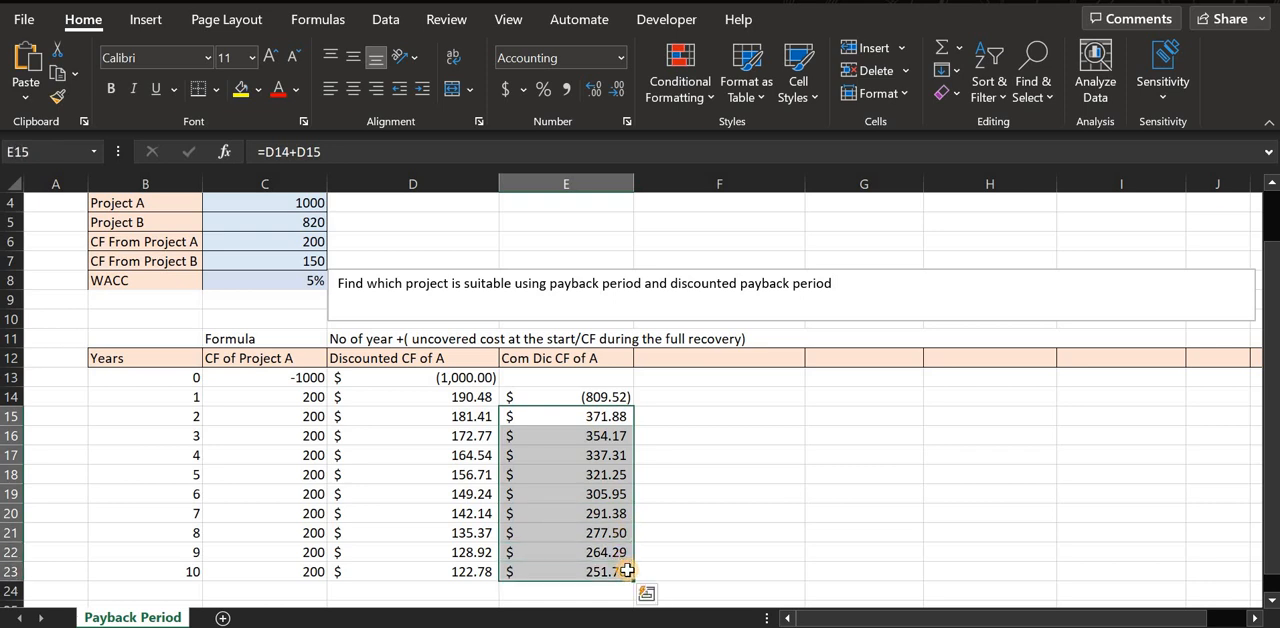
pyautogui.press('Delete')
pyautogui.click(569, 435)
# Enter -1000 in E13 as the year 0 cumulative discounted cash flow of Project A.
pyautogui.doubleClick(571, 397)
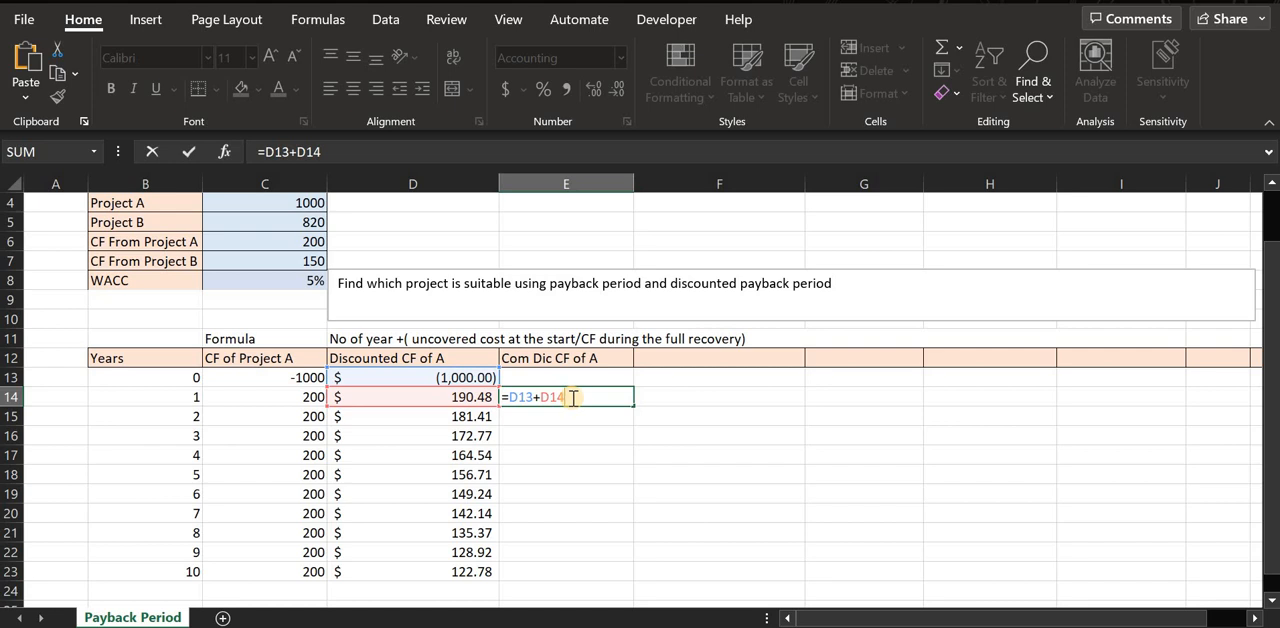
pyautogui.click(557, 374)
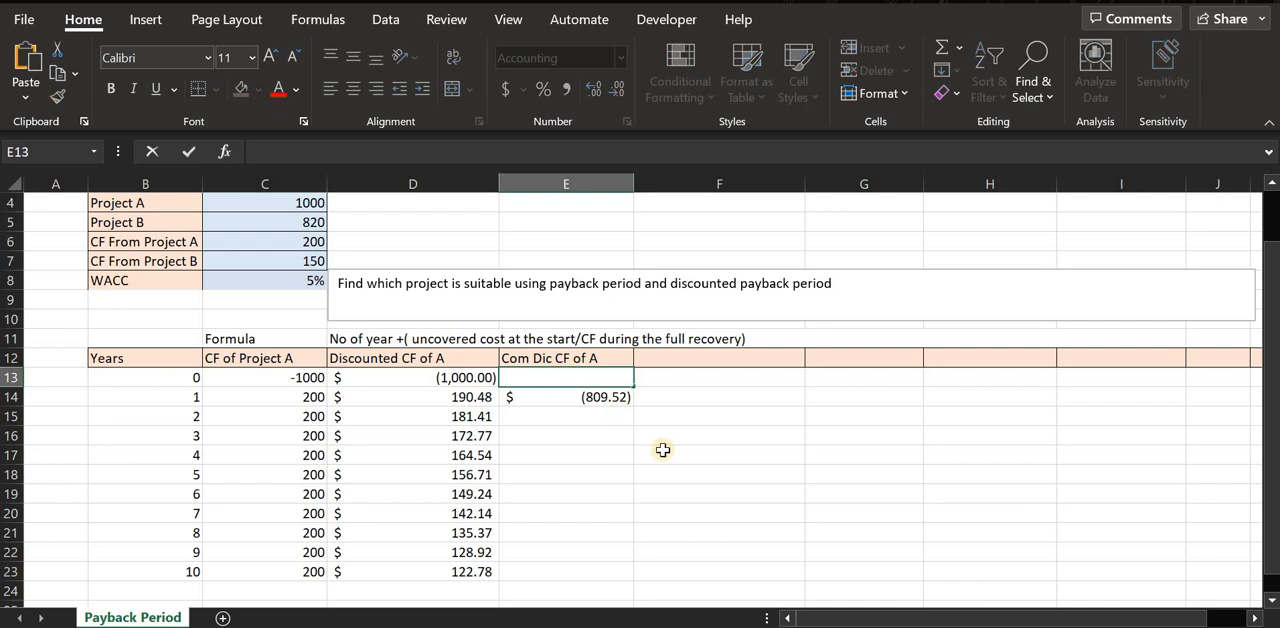
pyautogui.write('000')
pyautogui.press('Return')
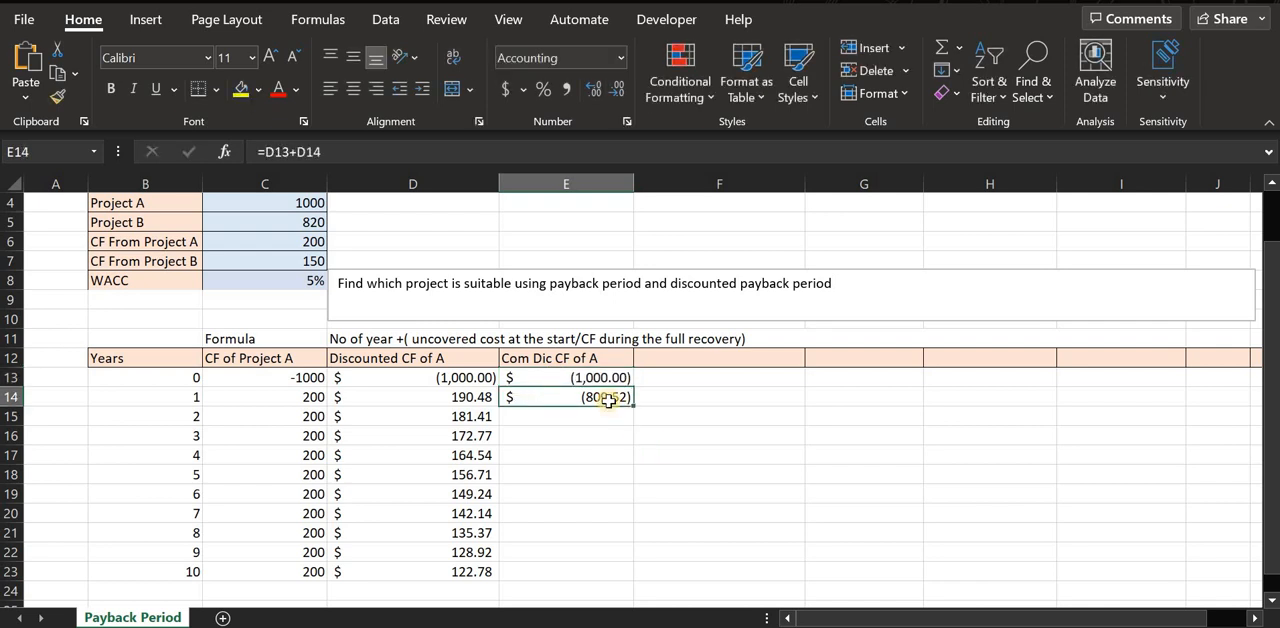
# Change the formula in E14 to =E13+D14 so it adds to the previous year's cumulative value.
pyautogui.doubleClick(575, 397)
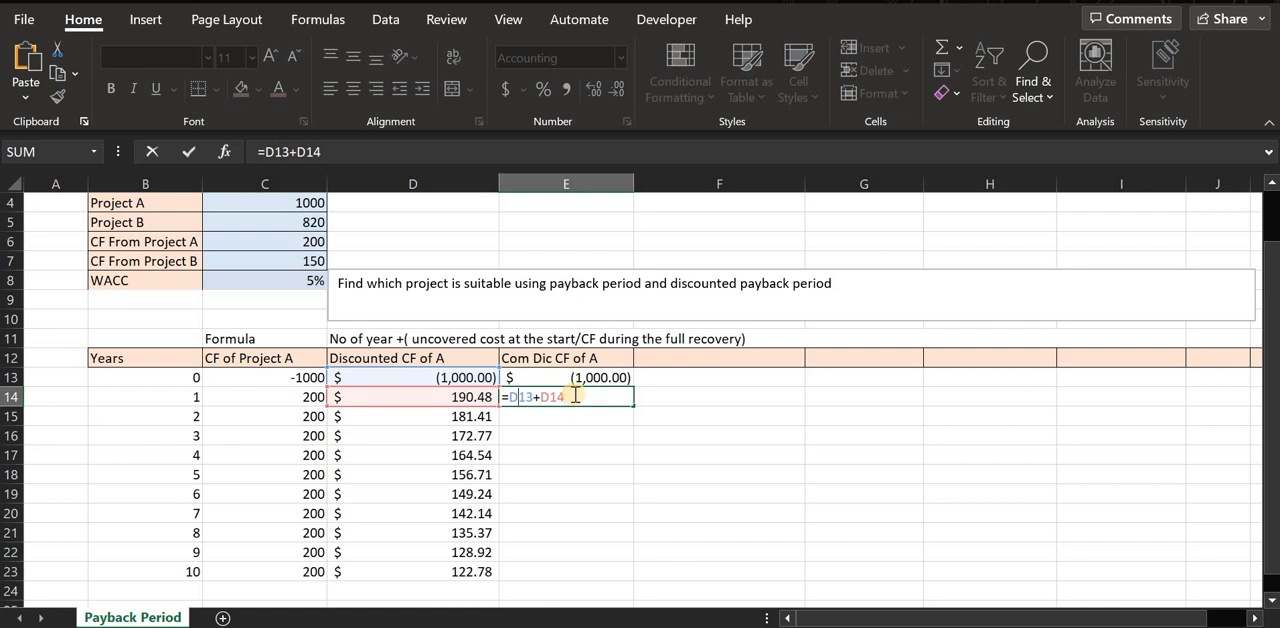
pyautogui.press('BackSpace')
pyautogui.write('e')
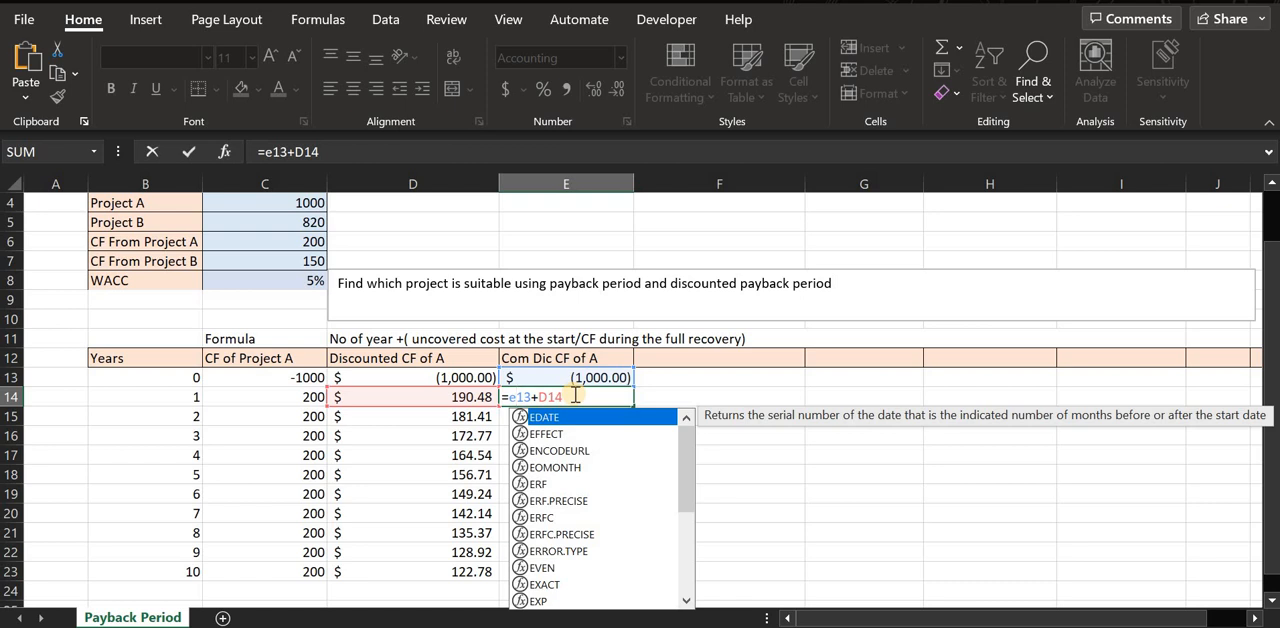
pyautogui.press('Return')
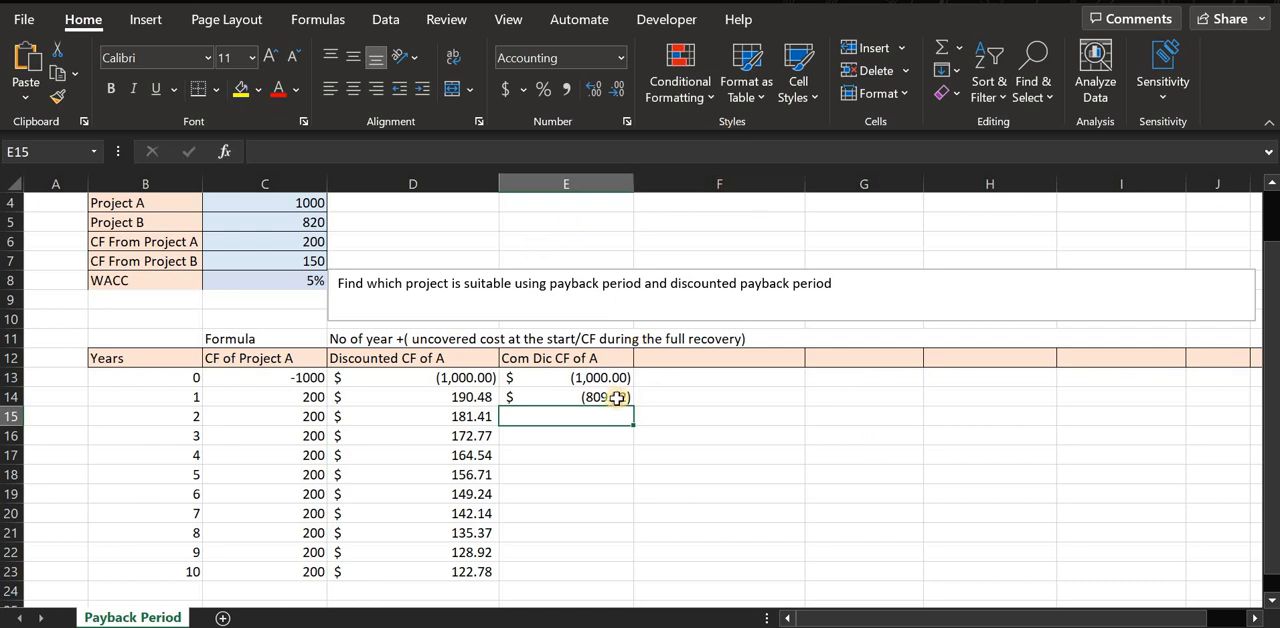
# Fill the cumulative formula from E14 down to E23 and inspect the cell references in E16.
pyautogui.click(617, 397)
pyautogui.moveTo(632, 407); pyautogui.dragTo(623, 578)
pyautogui.click(620, 492)
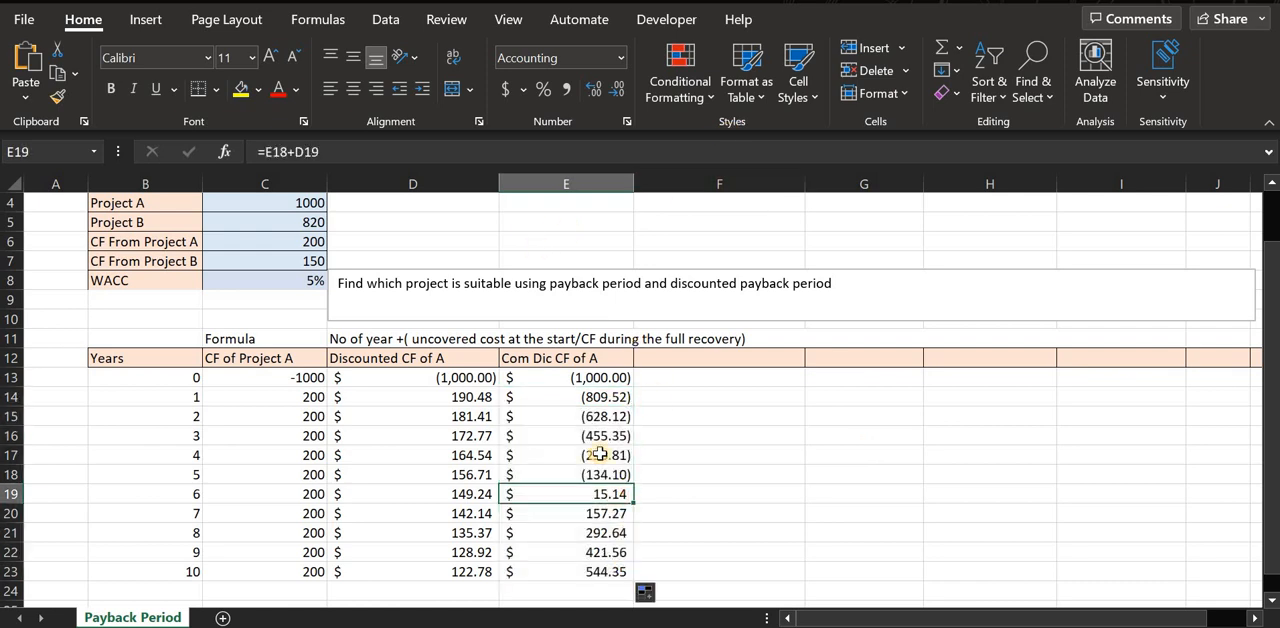
pyautogui.doubleClick(596, 435)
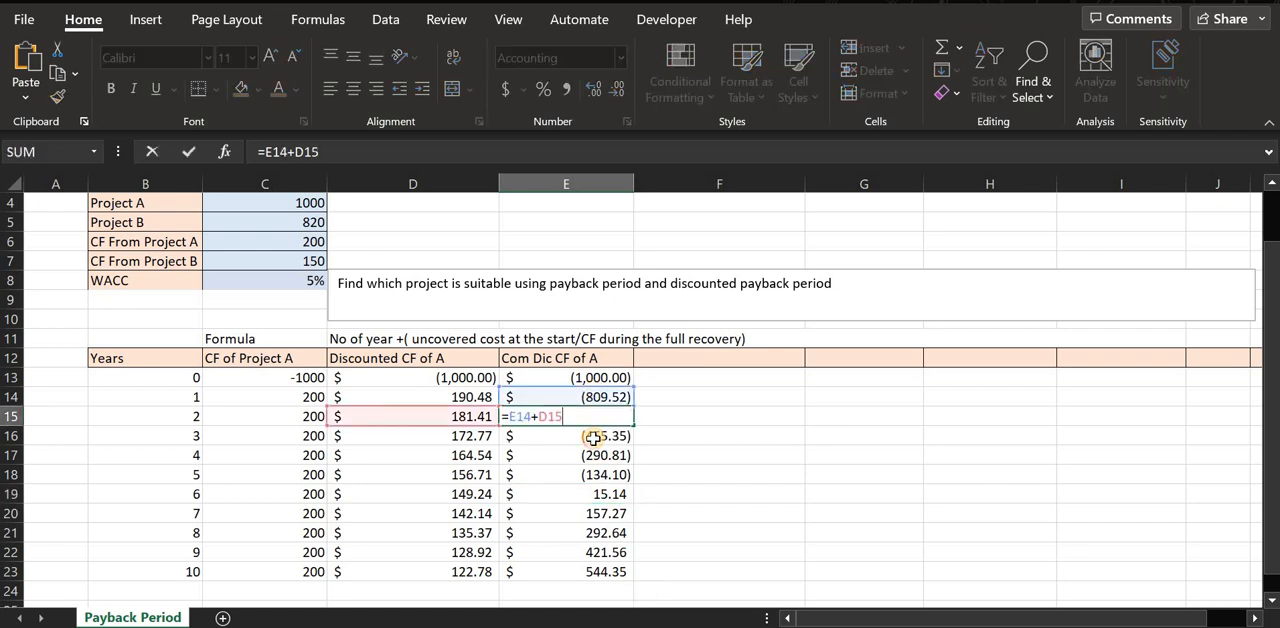
# Check the cell references of the cumulative discounted cash flow formulas from E17 down to E23.
pyautogui.doubleClick(593, 455)
pyautogui.doubleClick(593, 474)
pyautogui.doubleClick(591, 494)
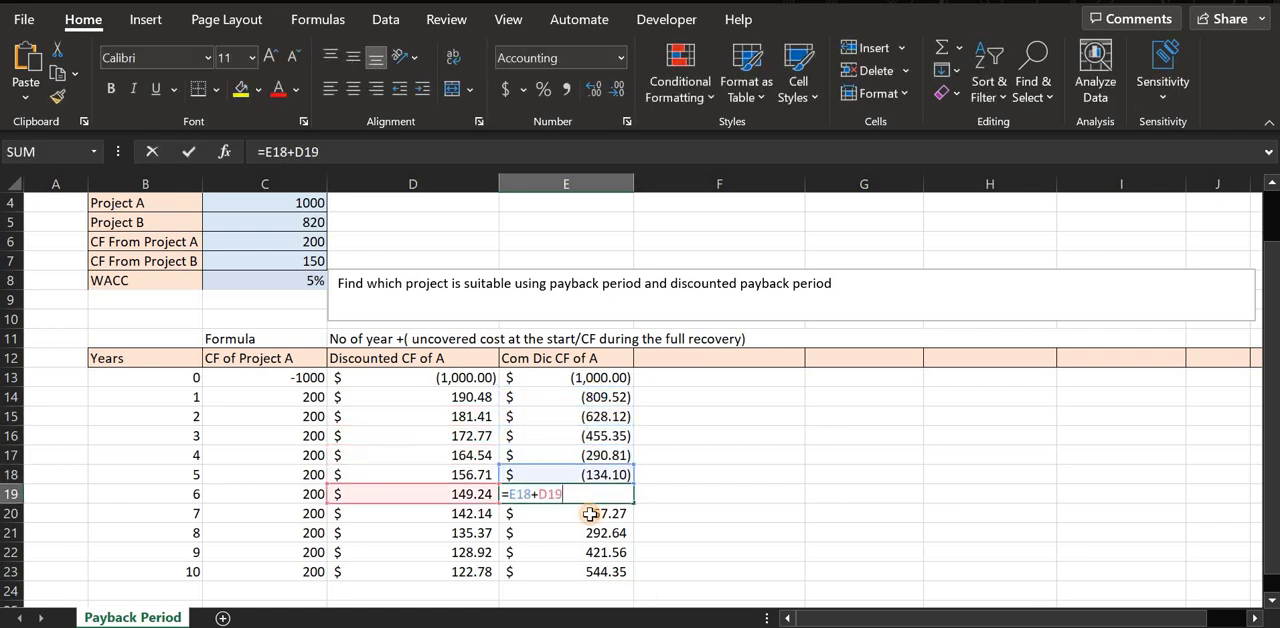
pyautogui.doubleClick(591, 513)
pyautogui.doubleClick(587, 533)
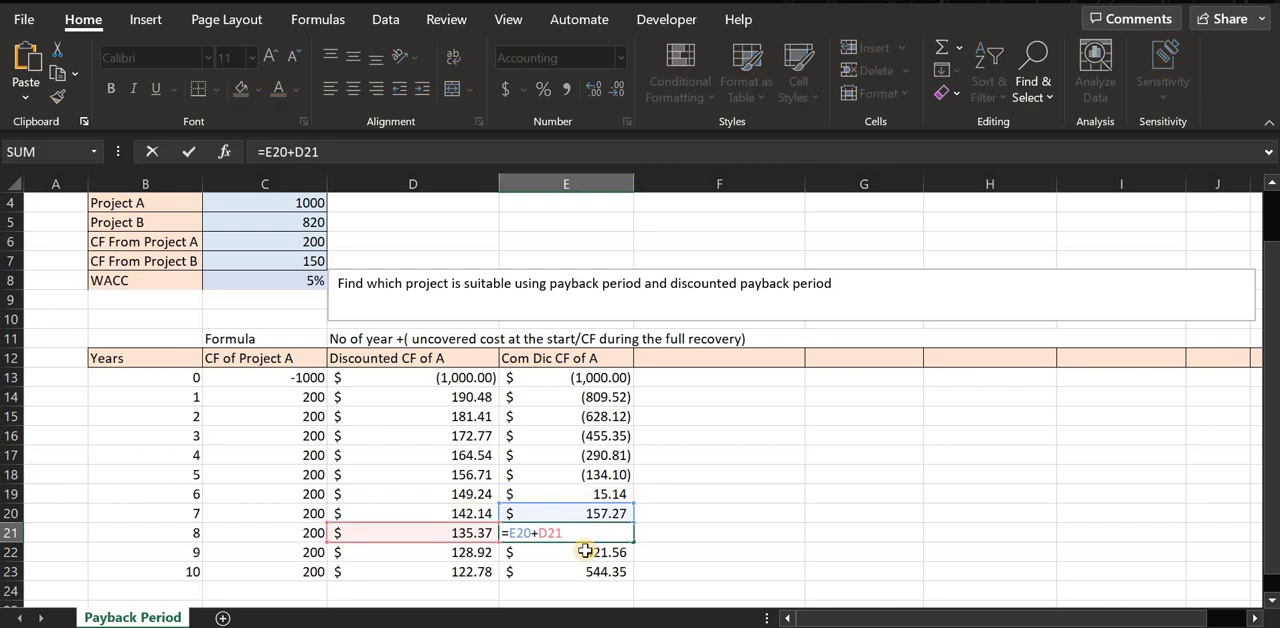
pyautogui.doubleClick(585, 551)
pyautogui.doubleClick(584, 571)
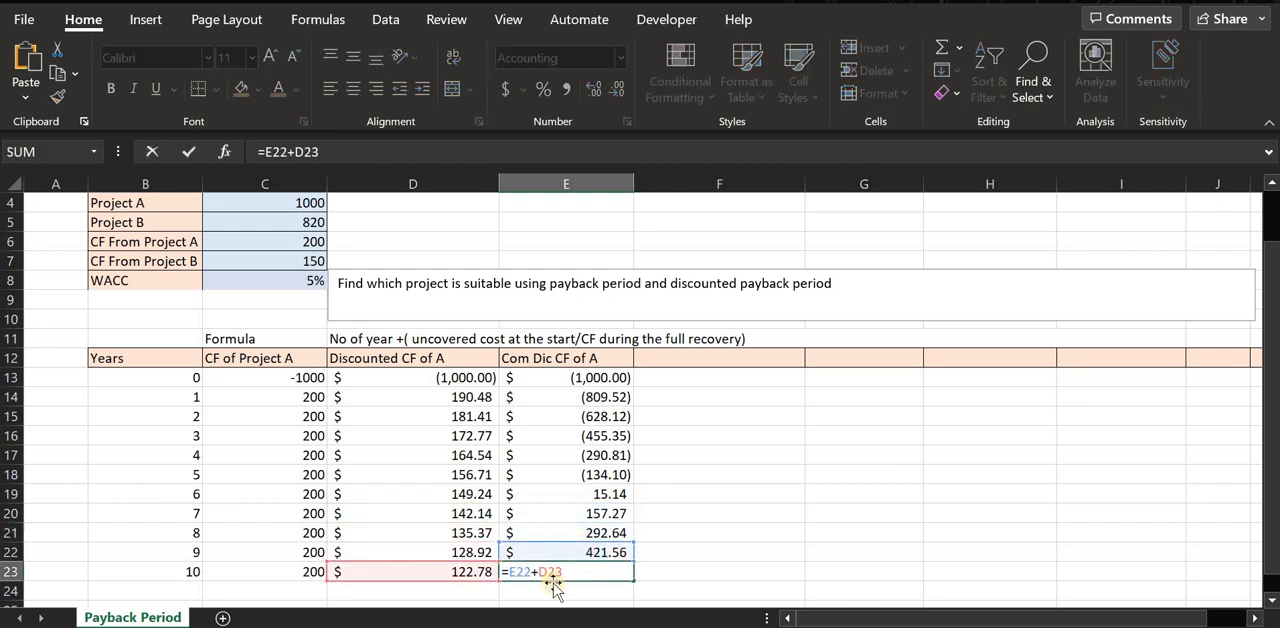
pyautogui.click(555, 590)
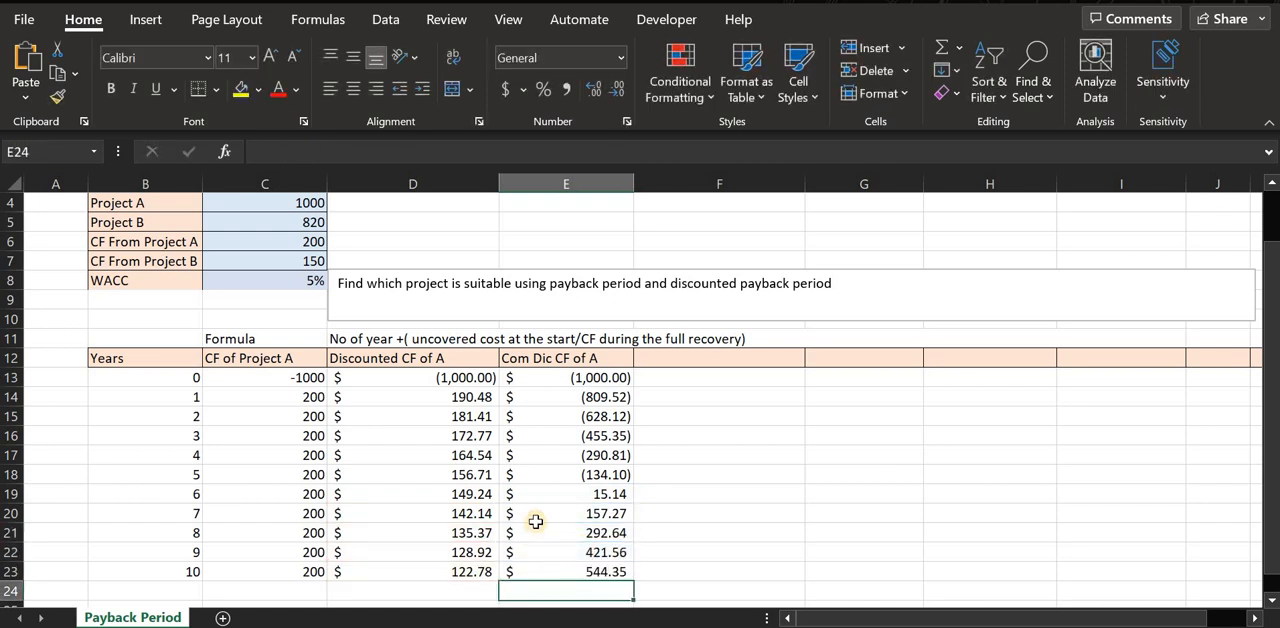
pyautogui.scroll(-1, 546, 520)
pyautogui.moveTo(607, 377); pyautogui.dragTo(605, 553)
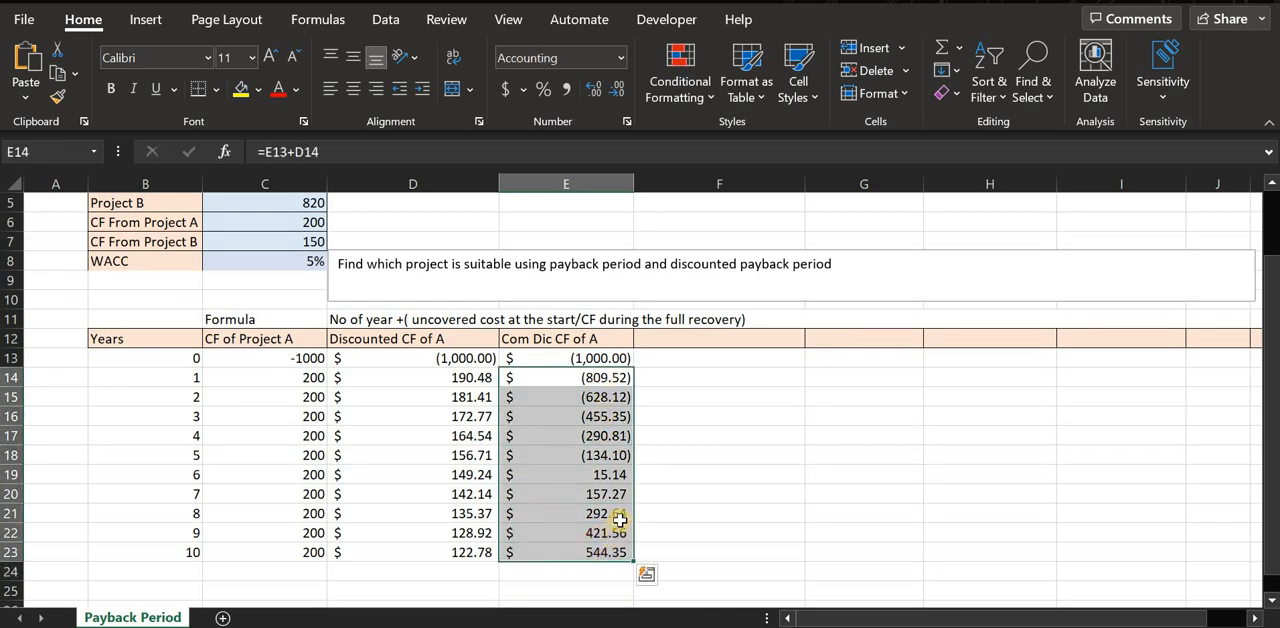
pyautogui.click(607, 494)
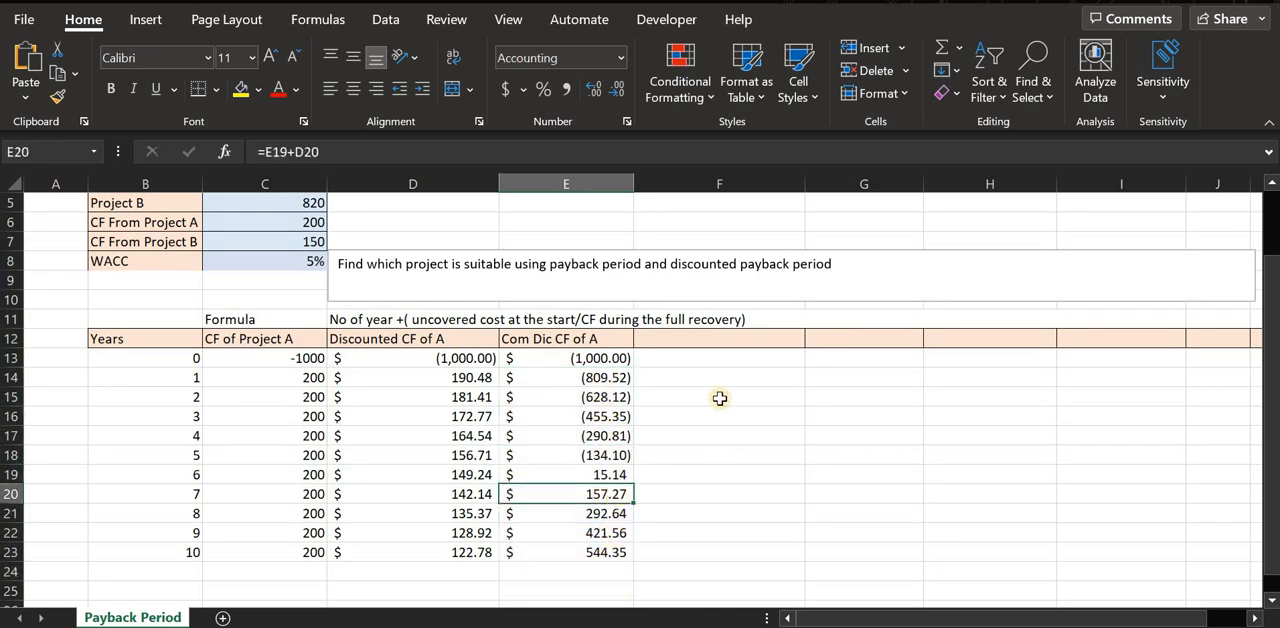
pyautogui.scroll(-2, 435, 527)
pyautogui.click(405, 520)
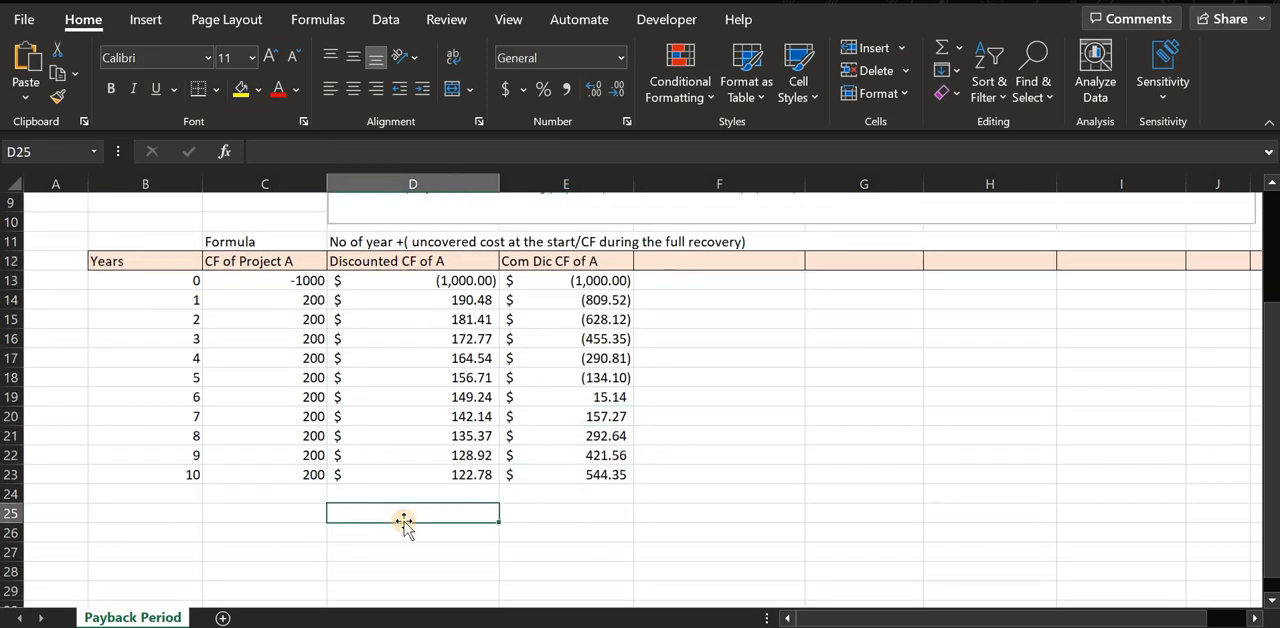
pyautogui.doubleClick(405, 520)
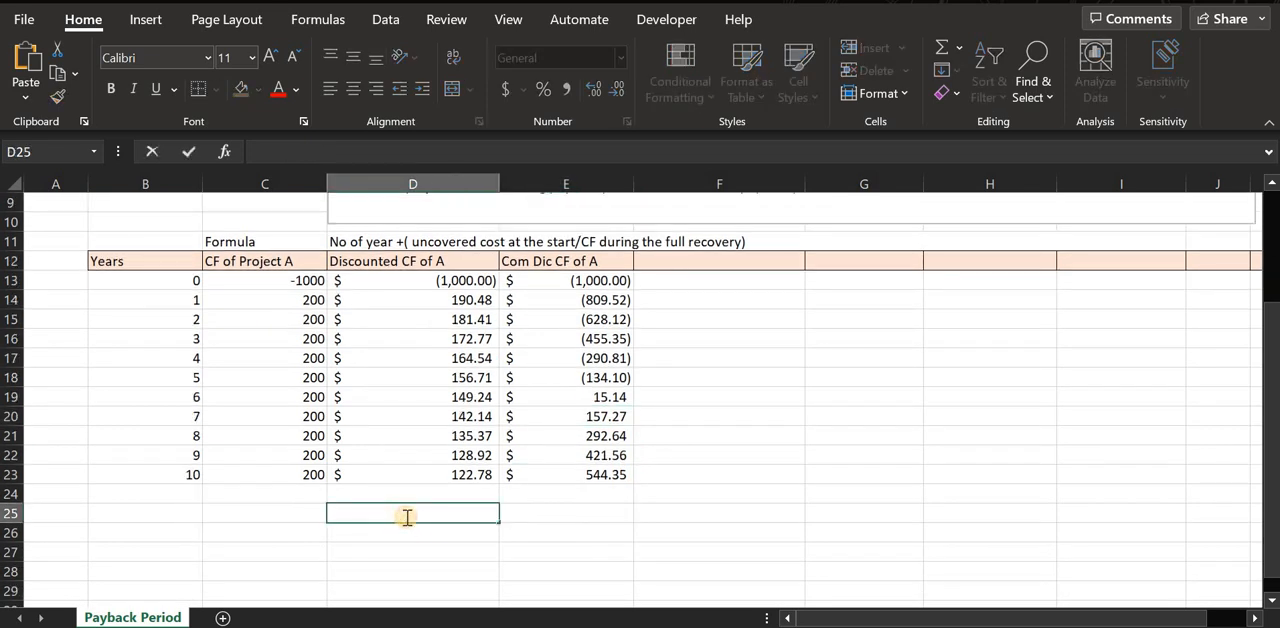
pyautogui.write('=')
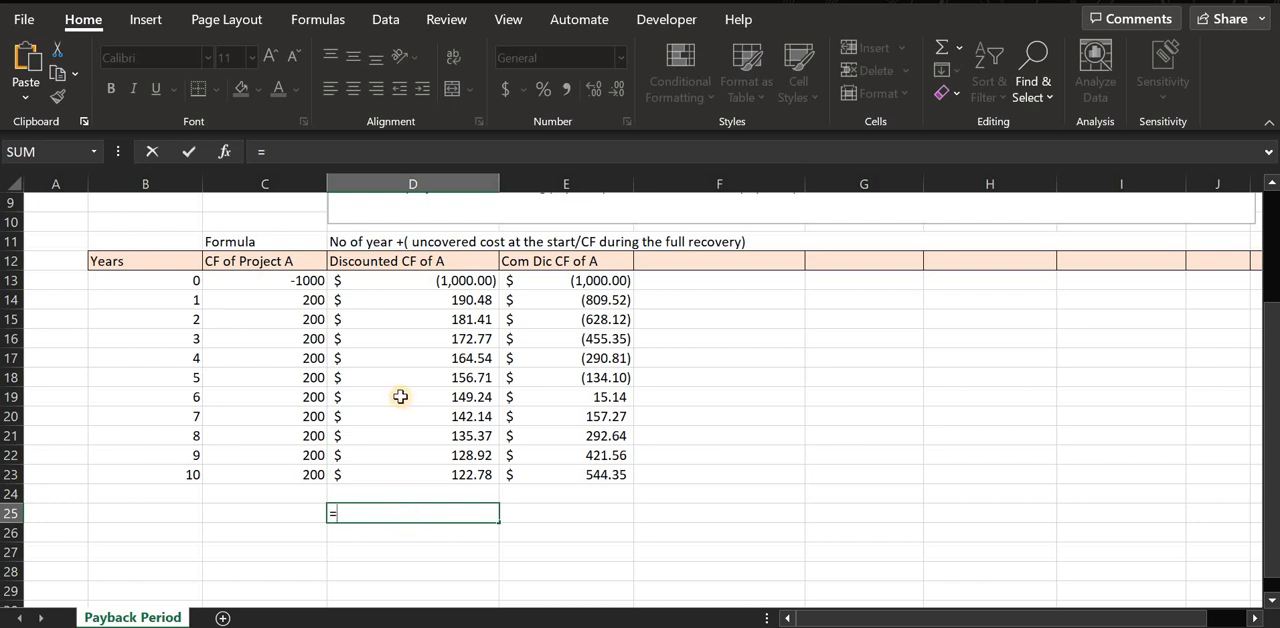
pyautogui.click(593, 398)
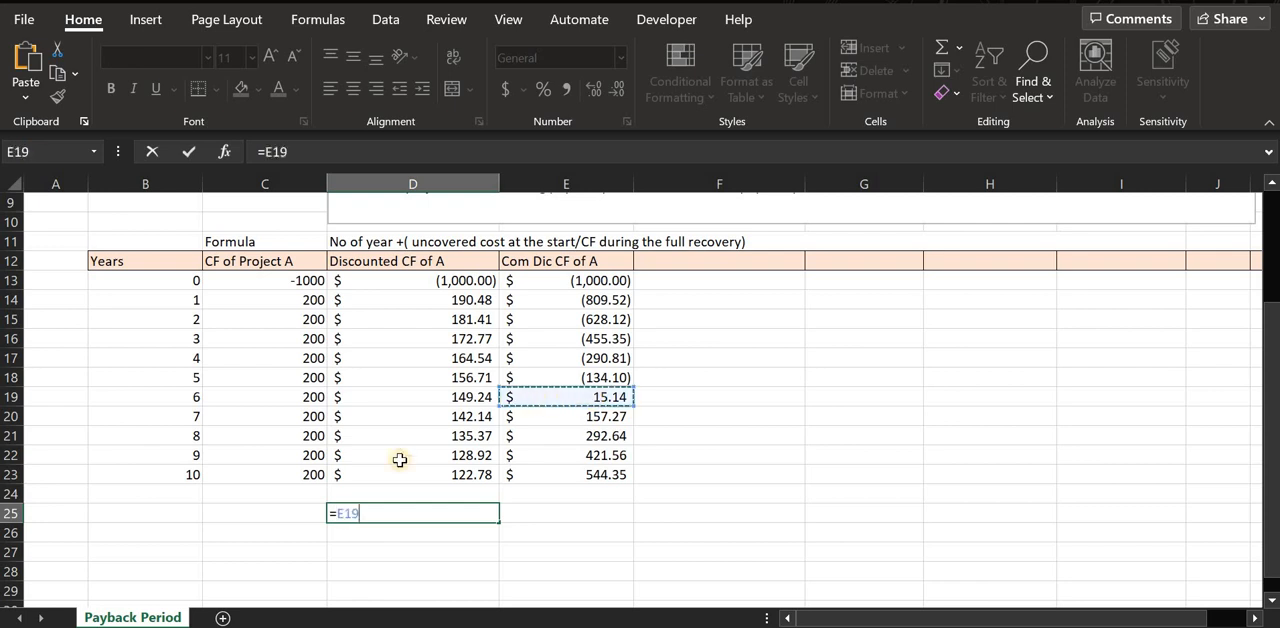
pyautogui.press('BackSpace')
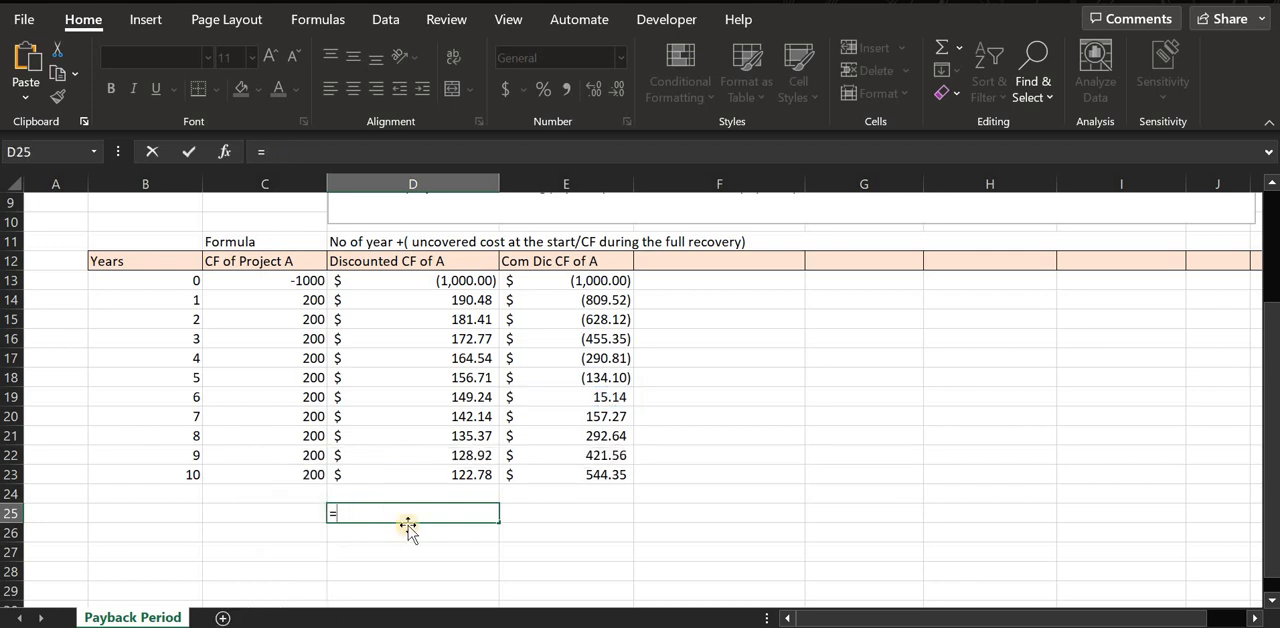
pyautogui.press('Escape')
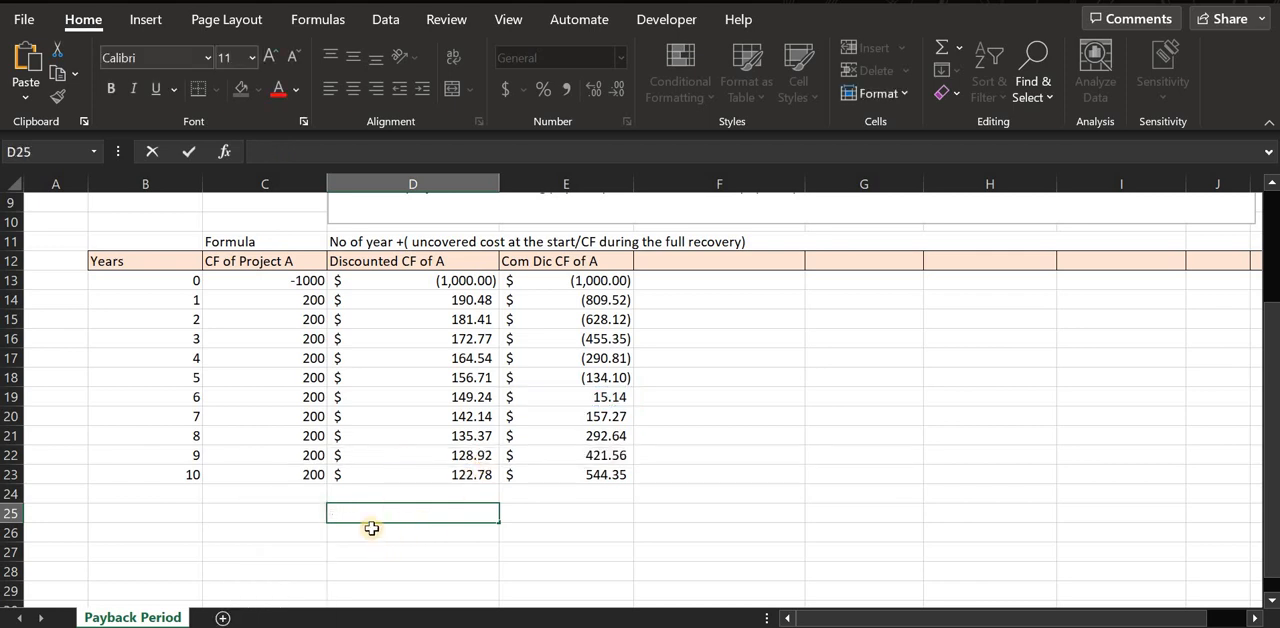
# Begin Project A's discounted payback formula in D25 with =B19+(, referencing year 6.
pyautogui.click(186, 397)
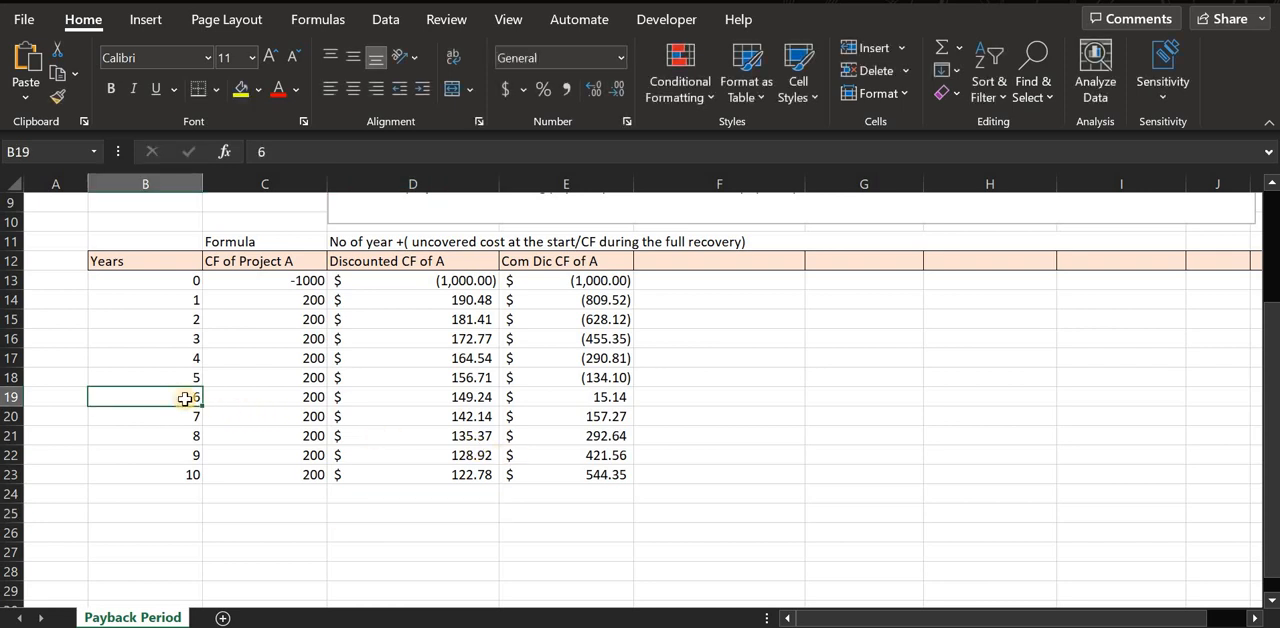
pyautogui.click(374, 512)
pyautogui.doubleClick(393, 513)
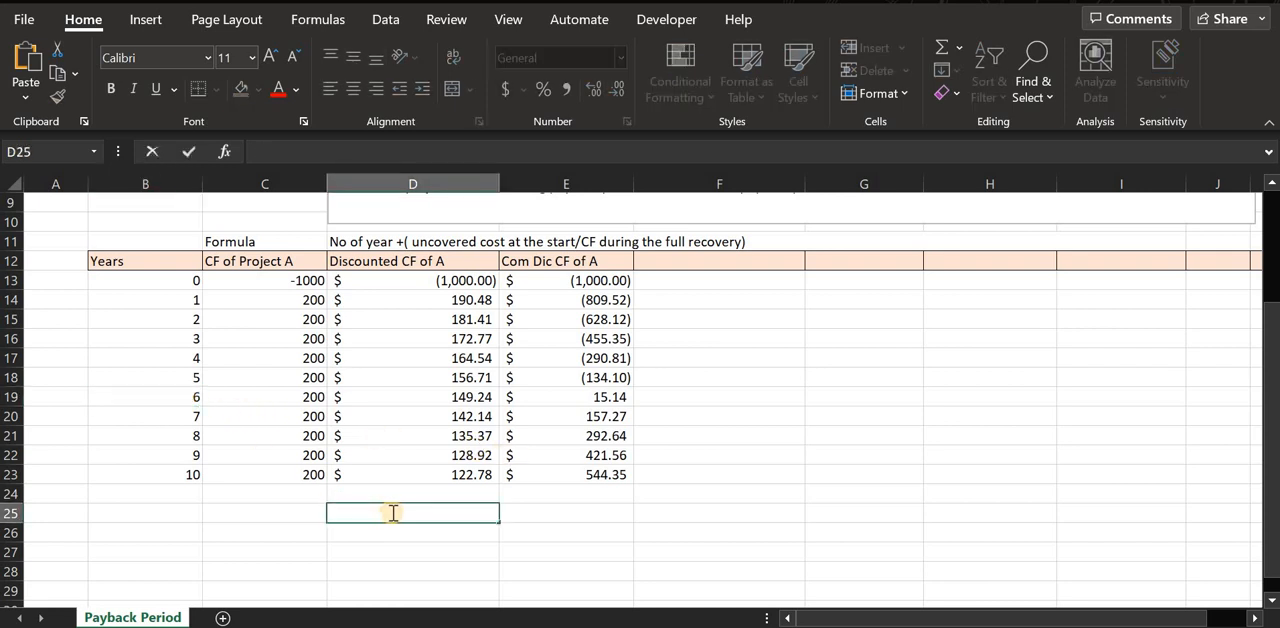
pyautogui.write('=')
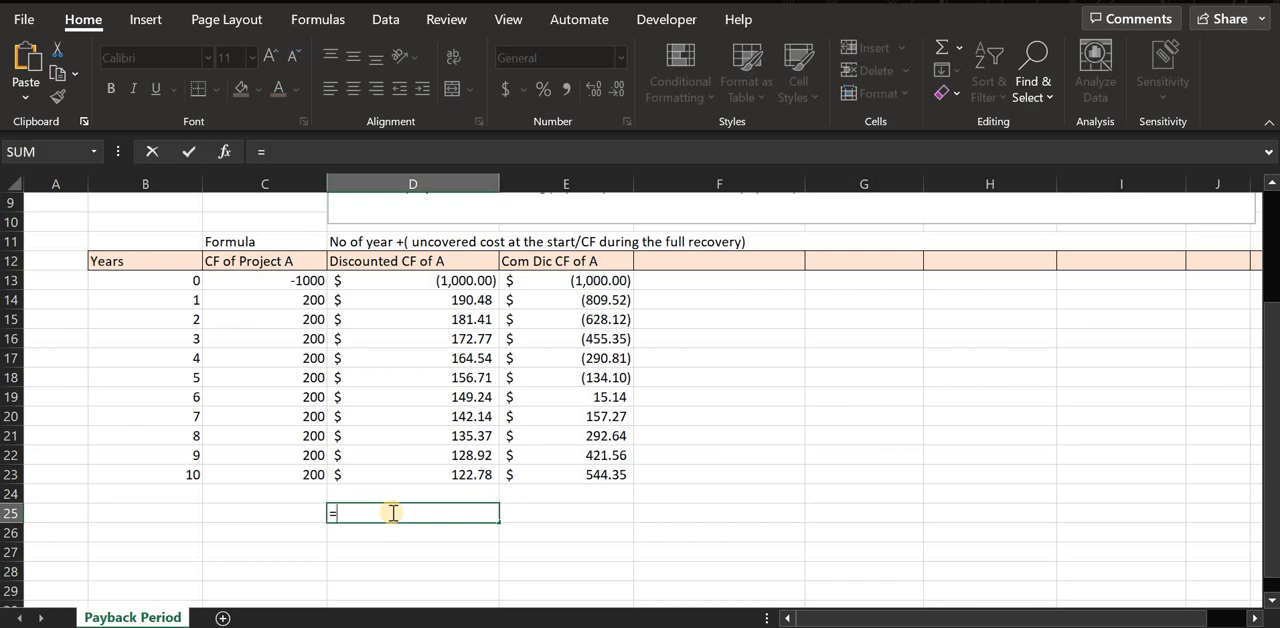
pyautogui.write('d')
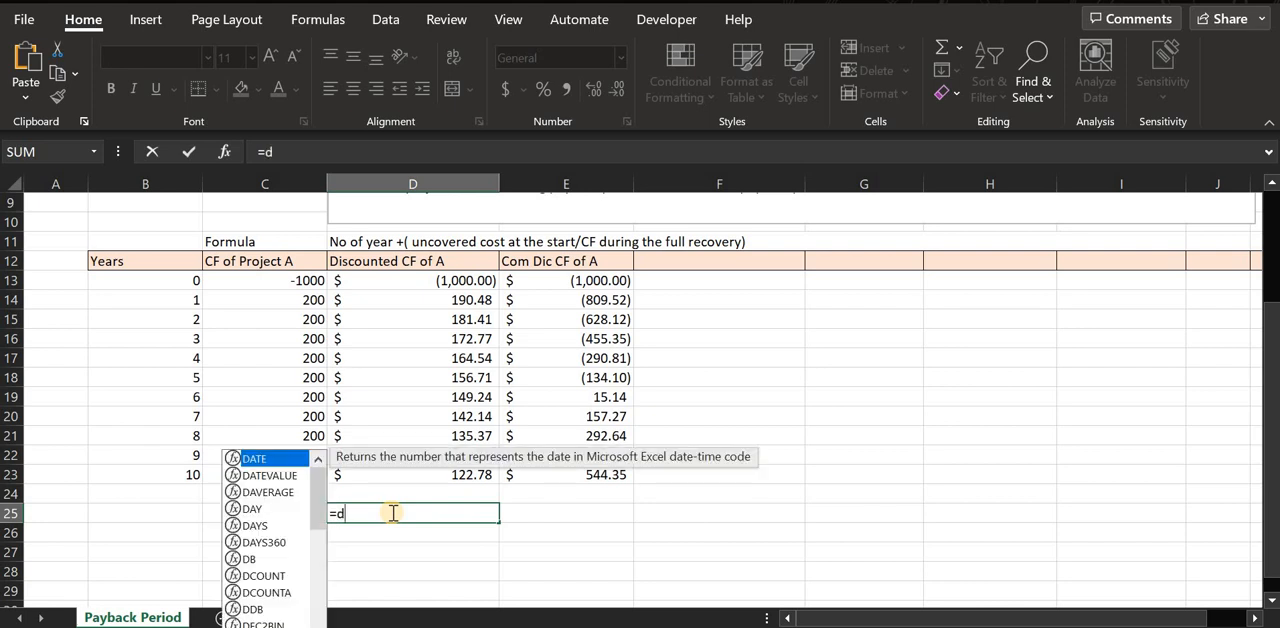
pyautogui.write('19')
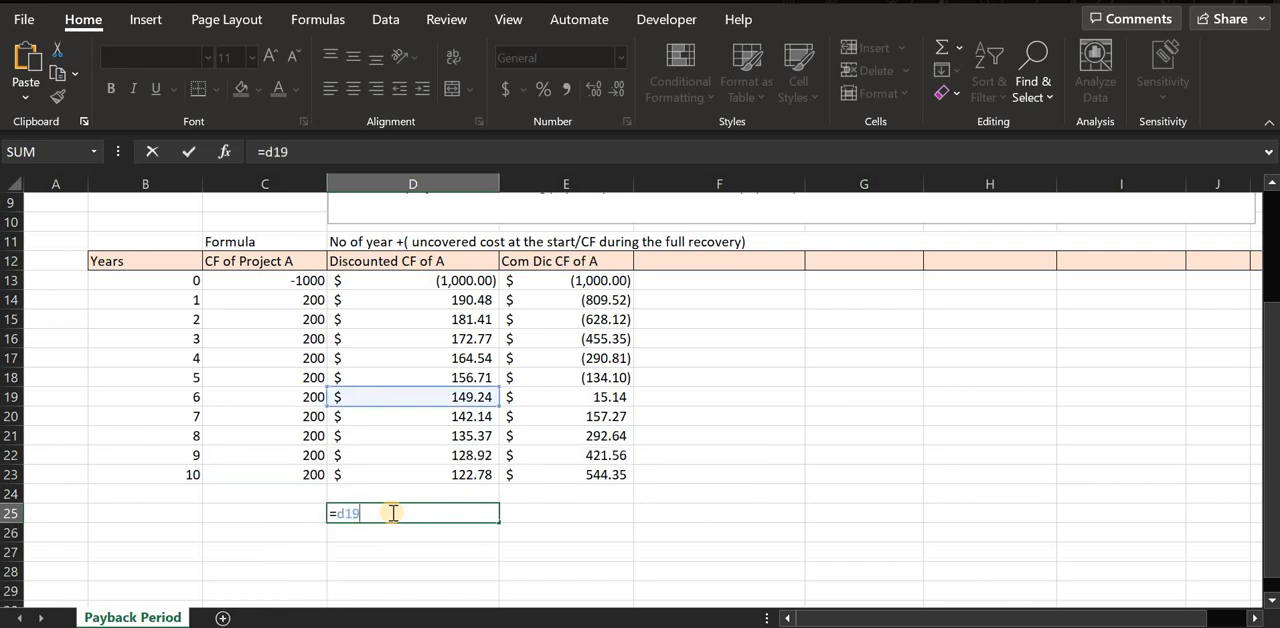
pyautogui.press('BackSpace')
pyautogui.press('BackSpace')
pyautogui.press('BackSpace')
pyautogui.write('b')
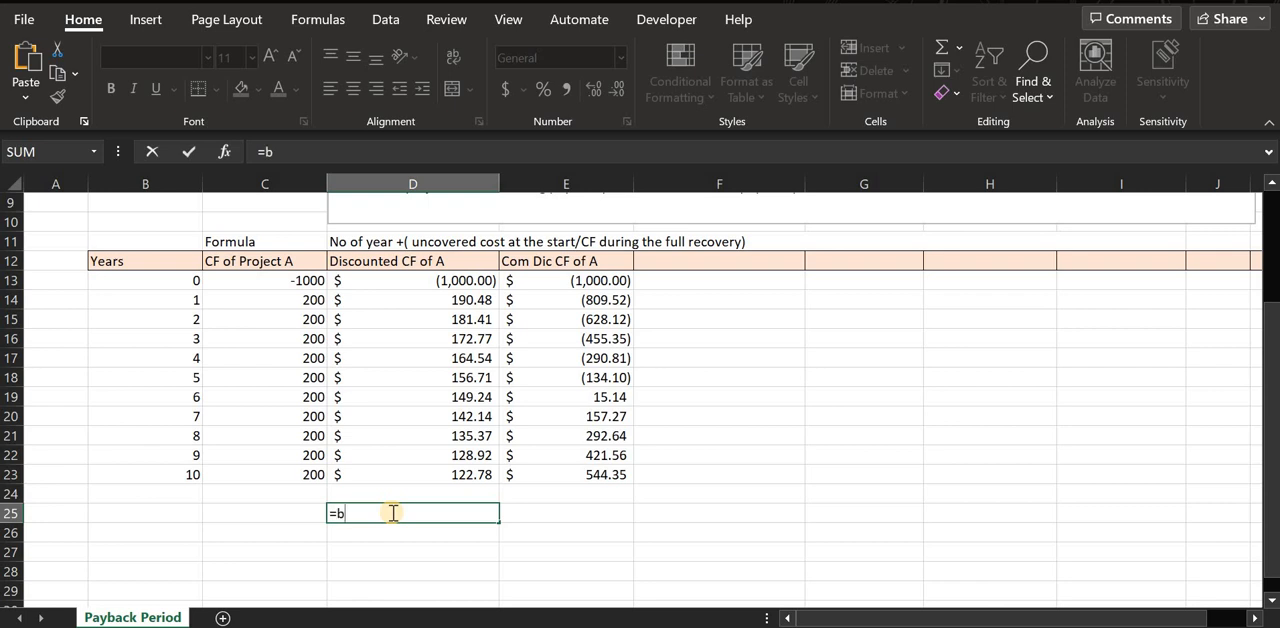
pyautogui.write('19+(')
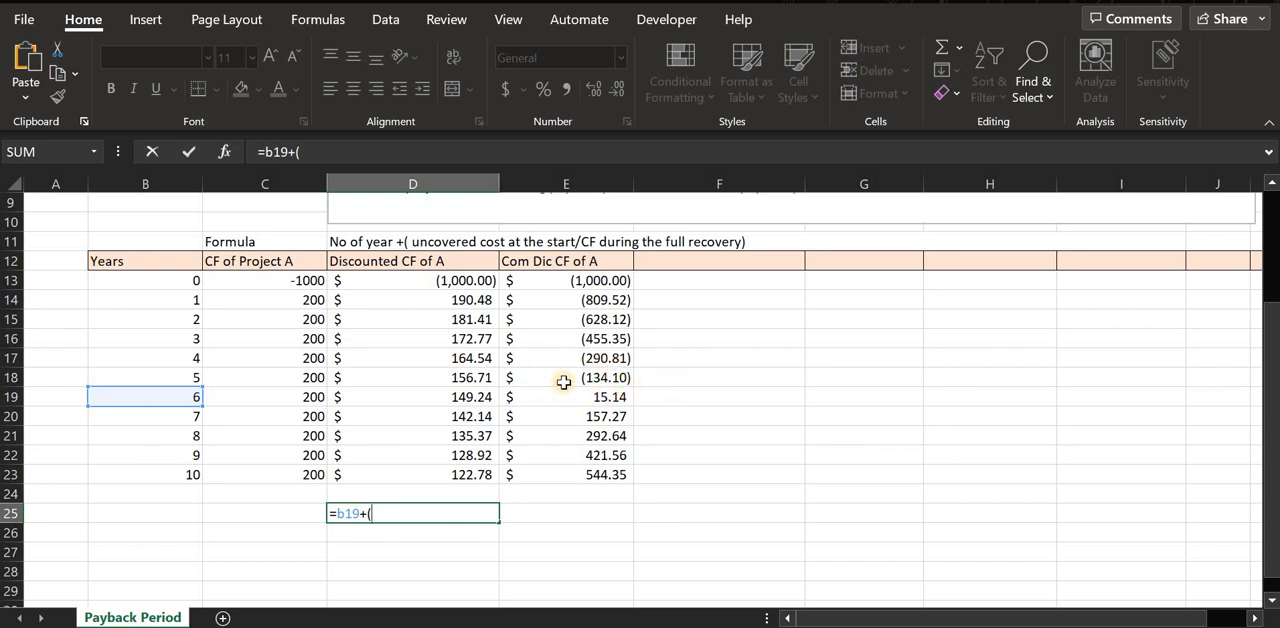
# Complete the D25 formula as =B19+(E18/D19), dividing the uncovered year 5 balance by the year 6 discounted cash flow.
pyautogui.click(619, 379)
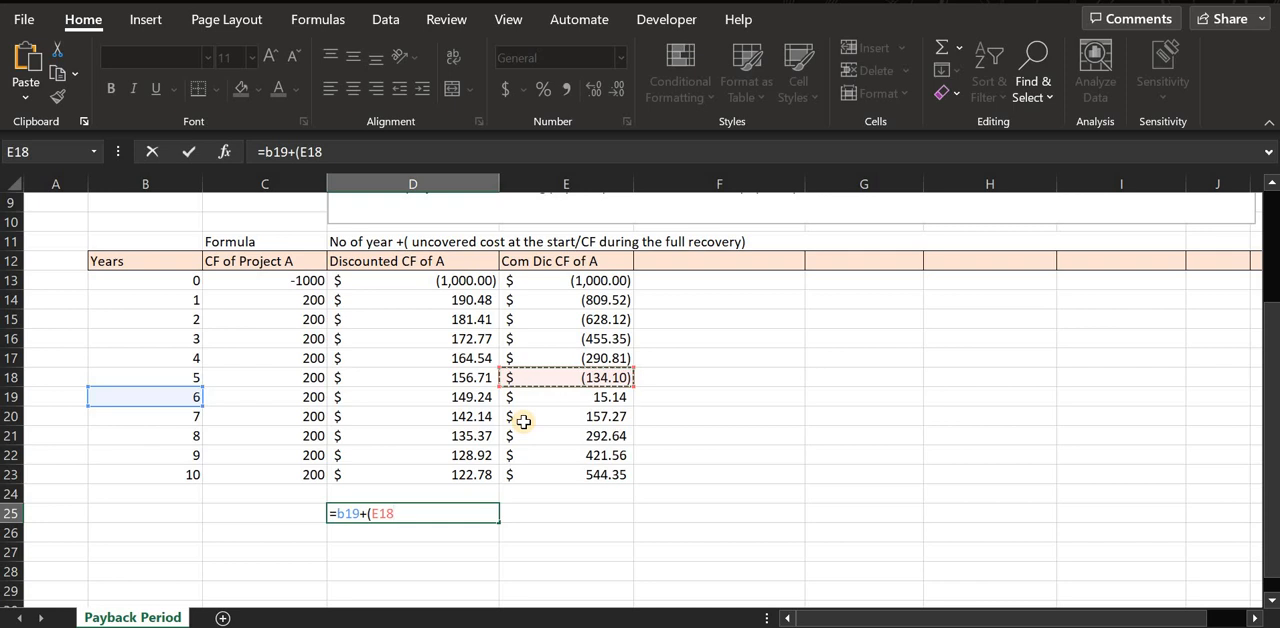
pyautogui.write('/')
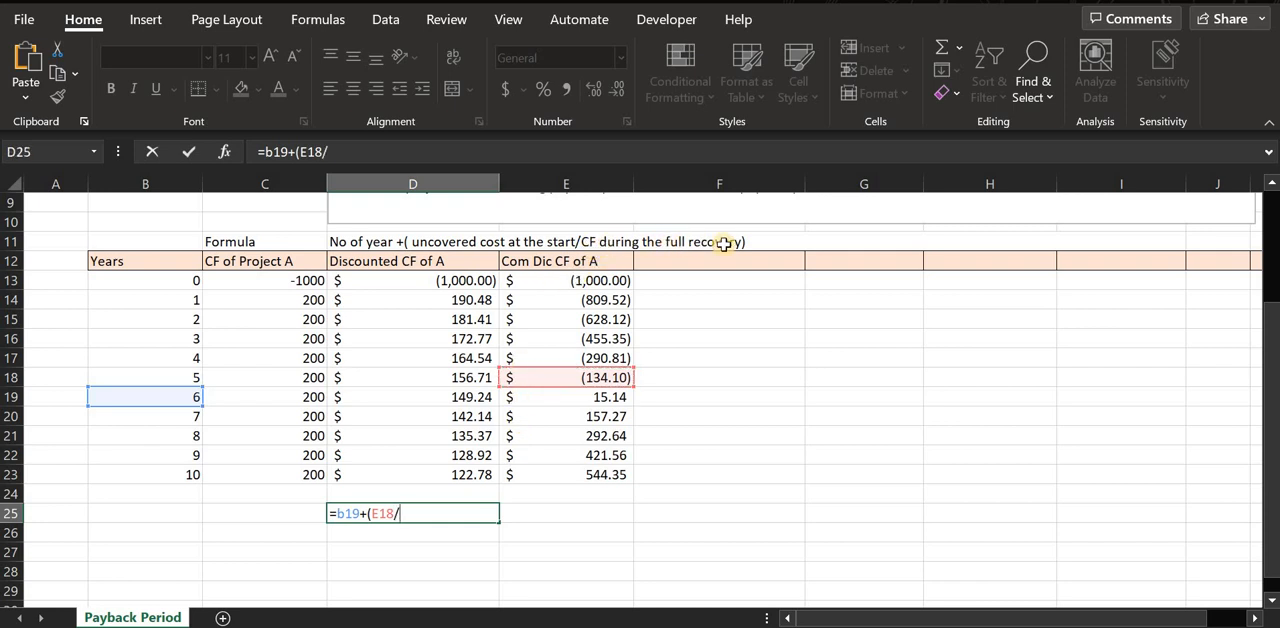
pyautogui.click(472, 399)
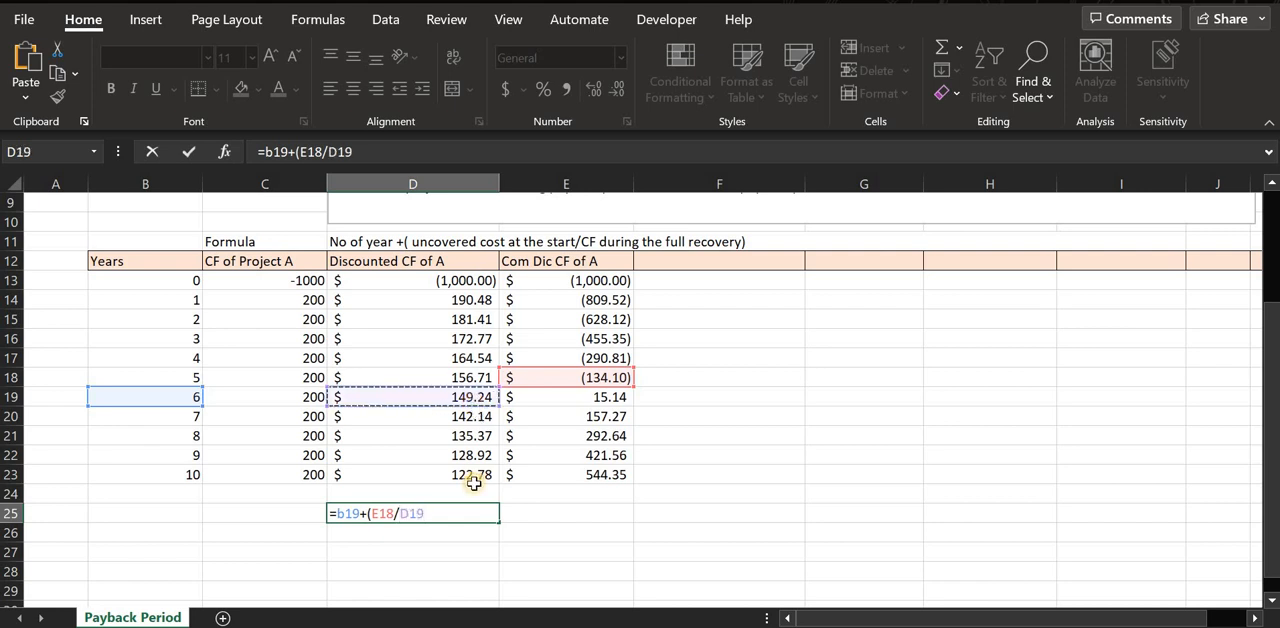
pyautogui.write(')')
pyautogui.press('Return')
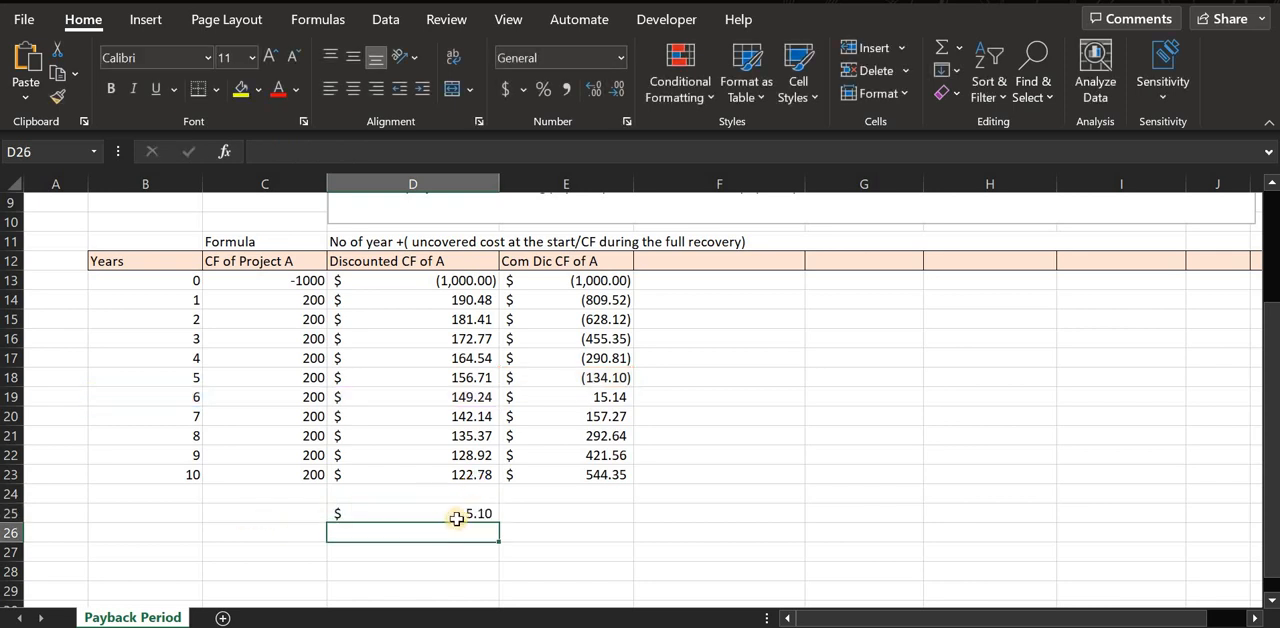
pyautogui.click(449, 516)
# Label C25 "Discounted Payback period" and fit column C's width to its contents.
pyautogui.doubleClick(288, 514)
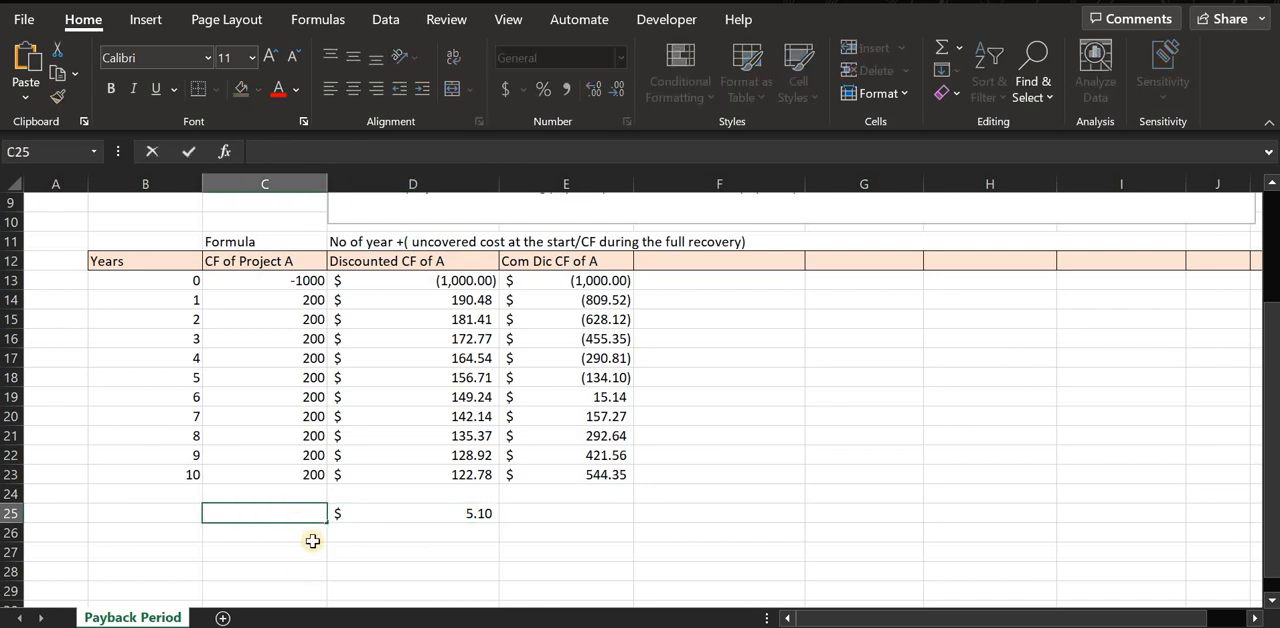
pyautogui.write('Discounted P')
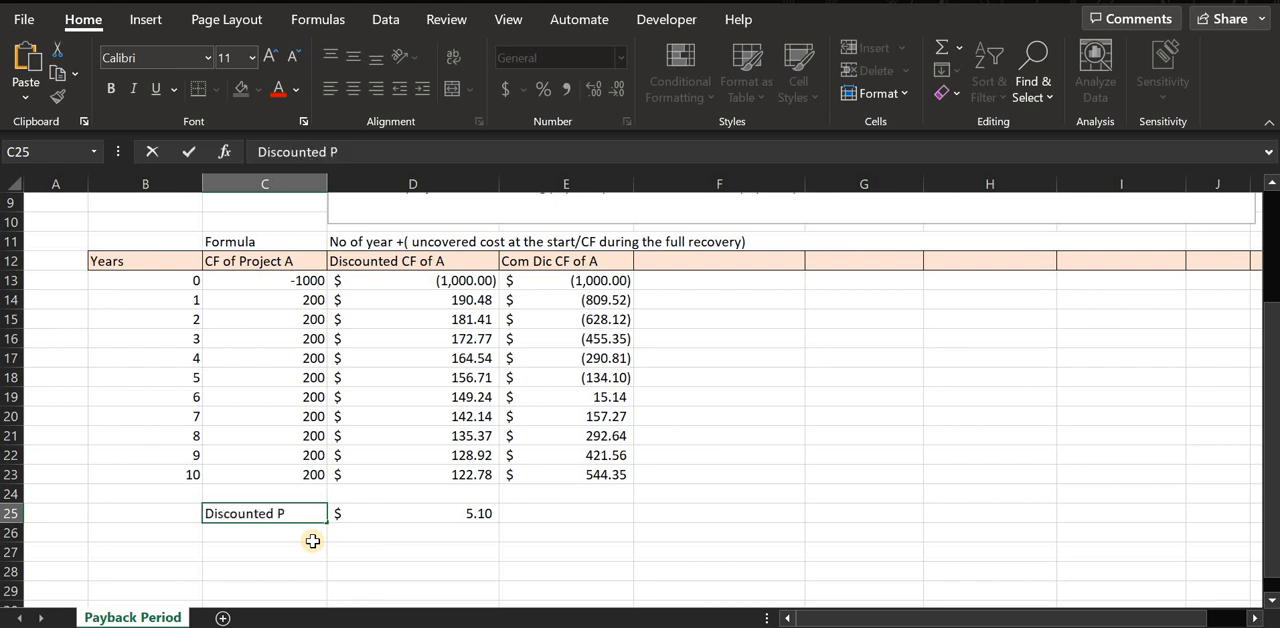
pyautogui.write('ayback')
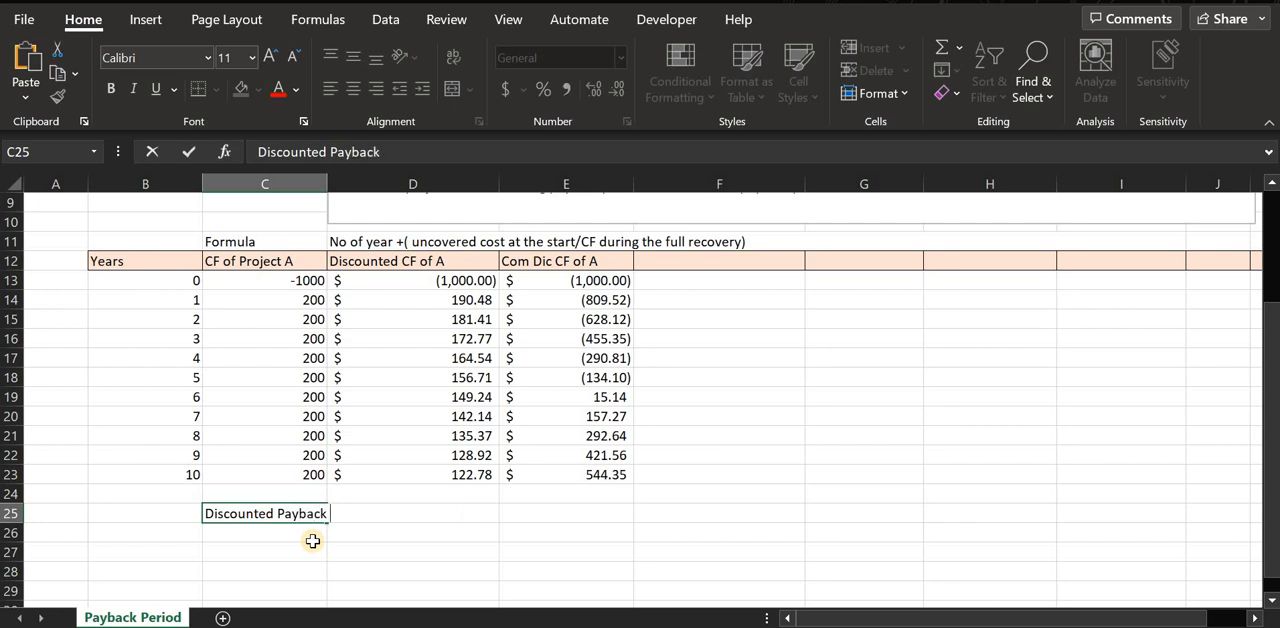
pyautogui.write(' period')
pyautogui.click(320, 183)
pyautogui.doubleClick(327, 183)
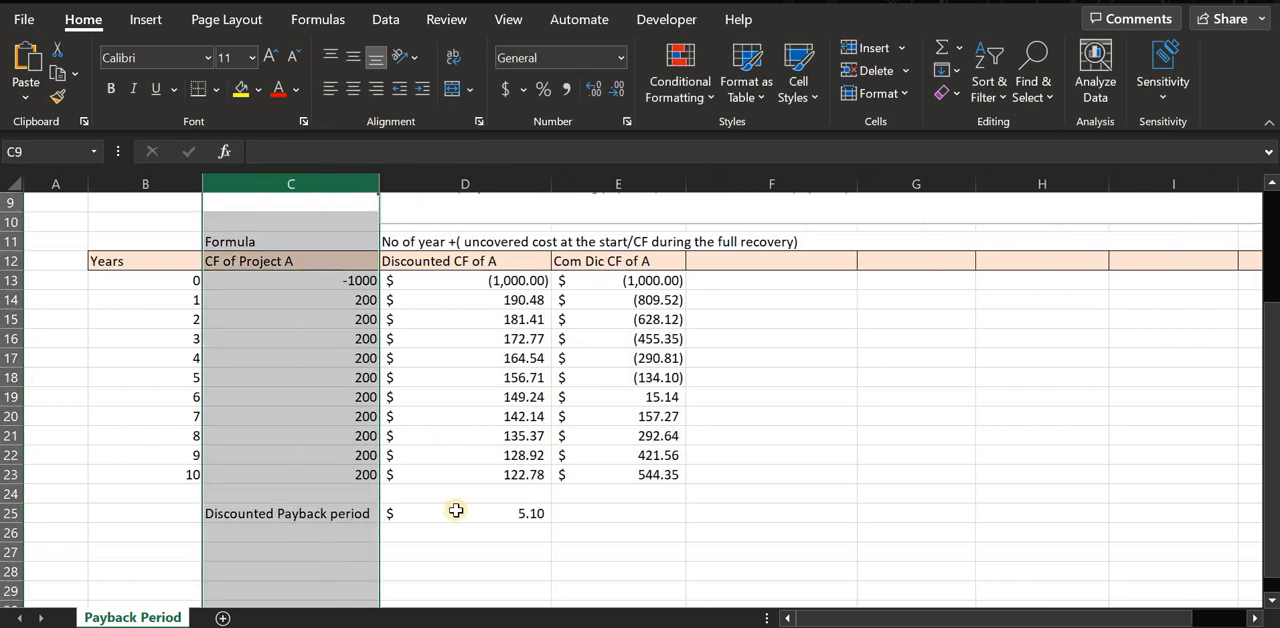
pyautogui.click(457, 510)
# Enter the header "CF of Project B" in F12, next to the Com Dic CF of A header.
pyautogui.scroll(3, 440, 555)
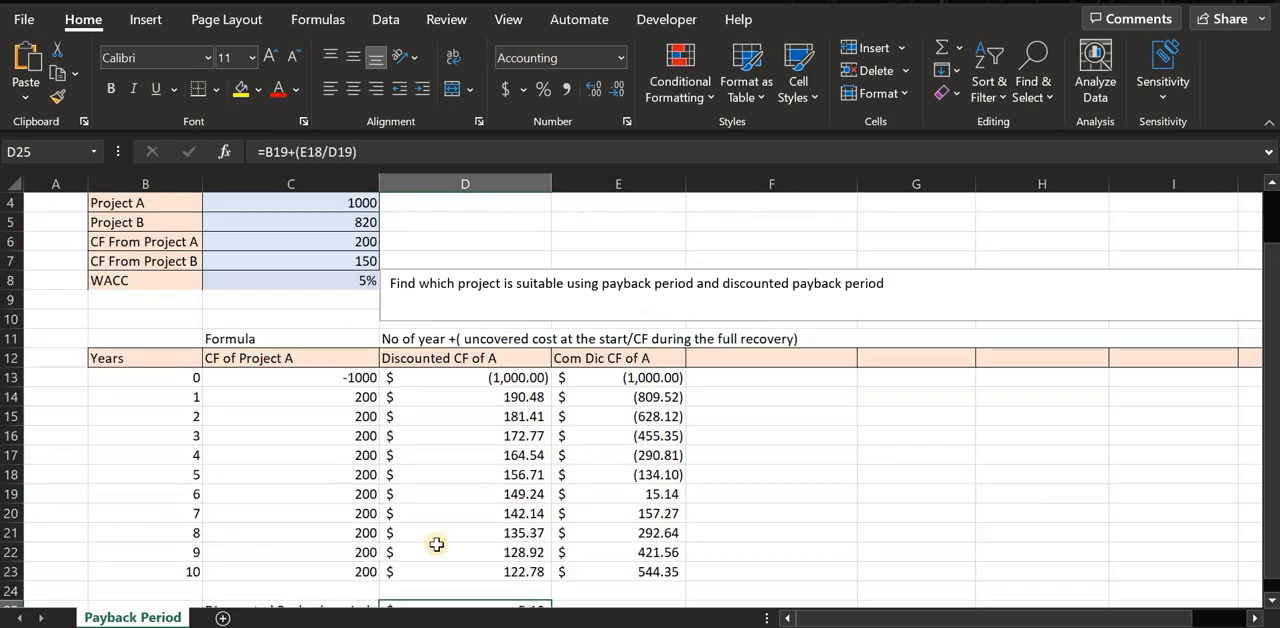
pyautogui.scroll(-3, 580, 378)
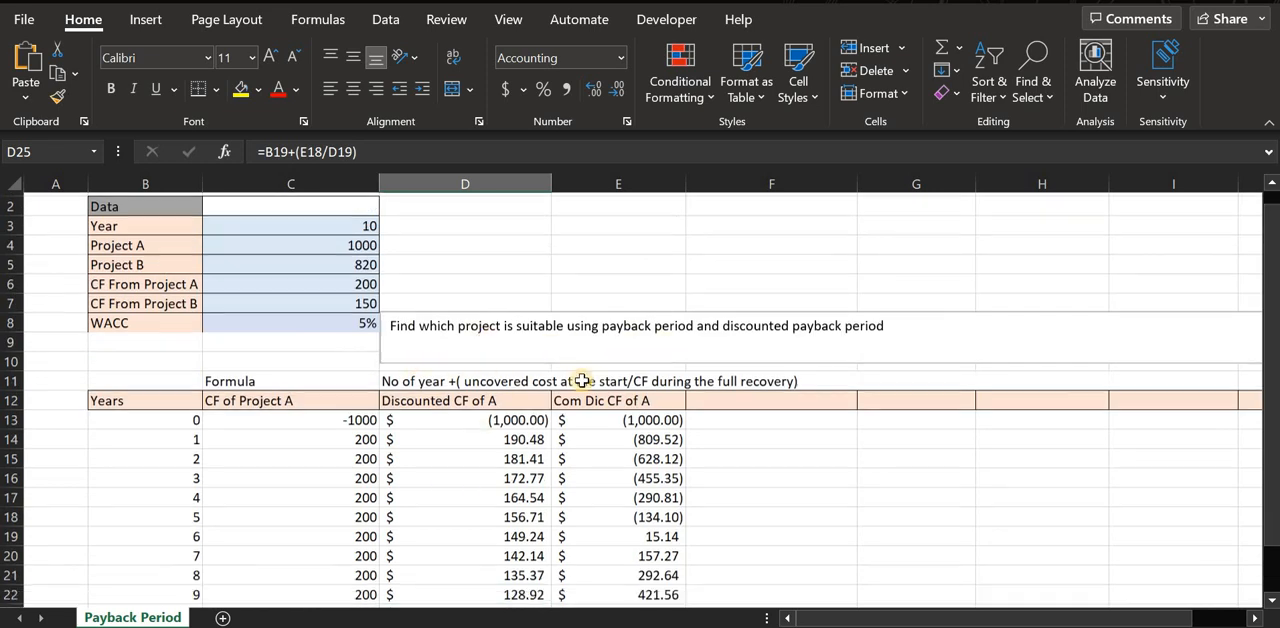
pyautogui.scroll(3, 591, 384)
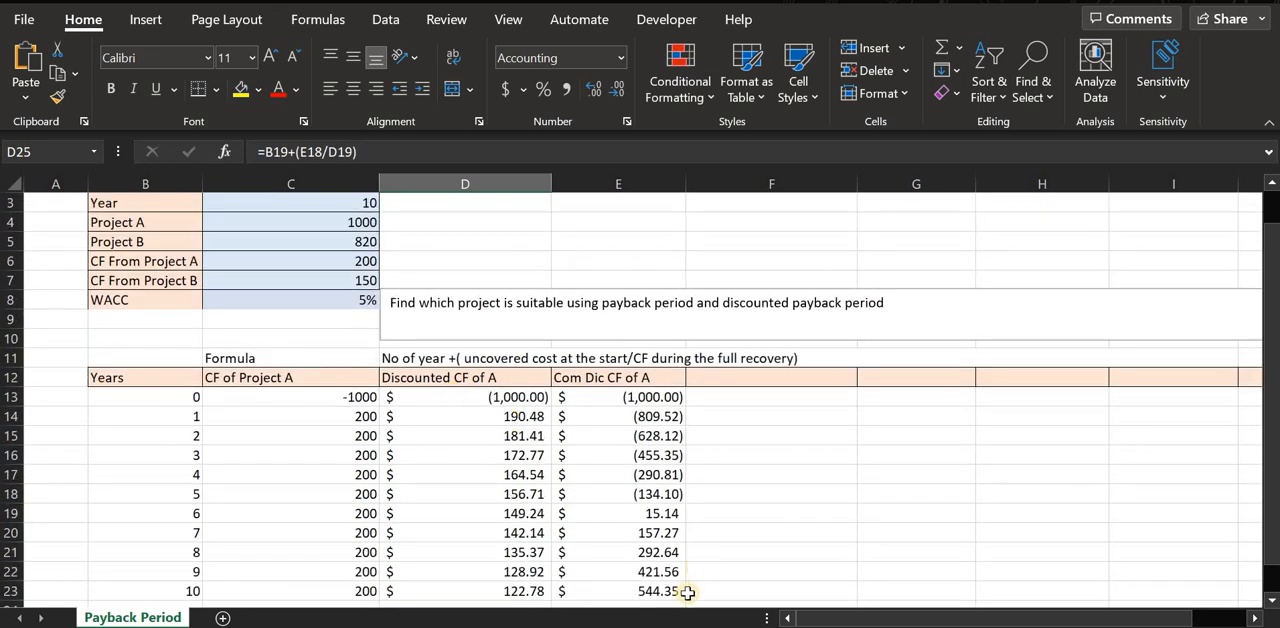
pyautogui.scroll(-2, 688, 590)
pyautogui.moveTo(876, 622); pyautogui.dragTo(936, 615)
pyautogui.doubleClick(626, 341)
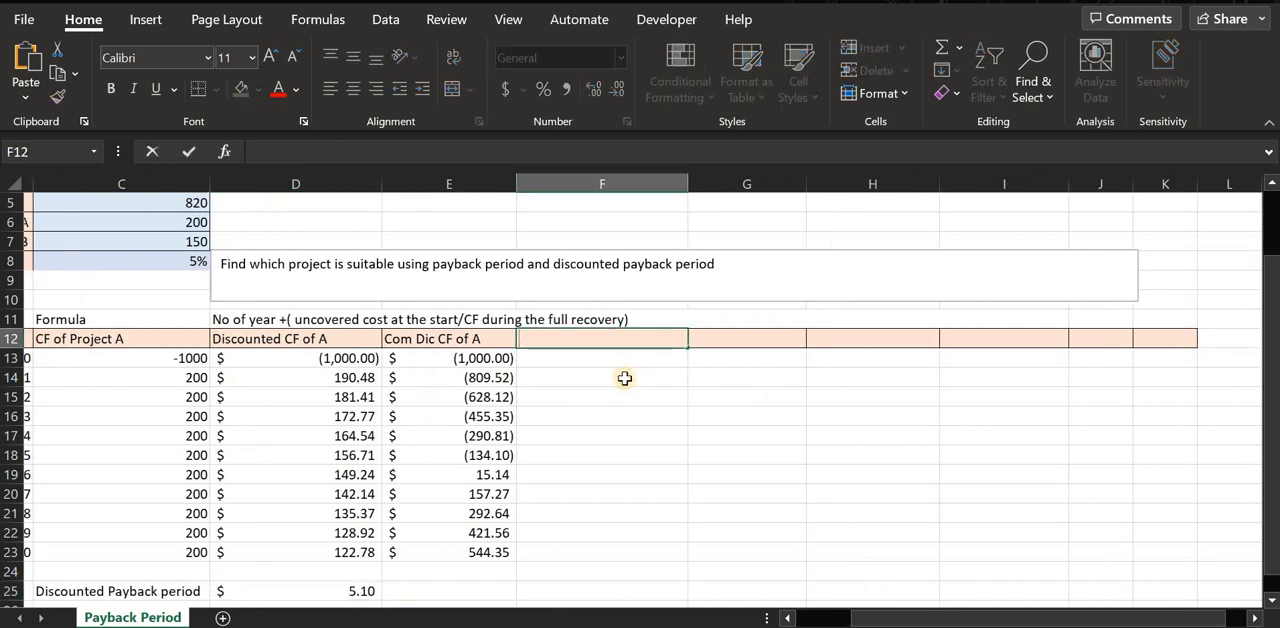
pyautogui.write('CF of P')
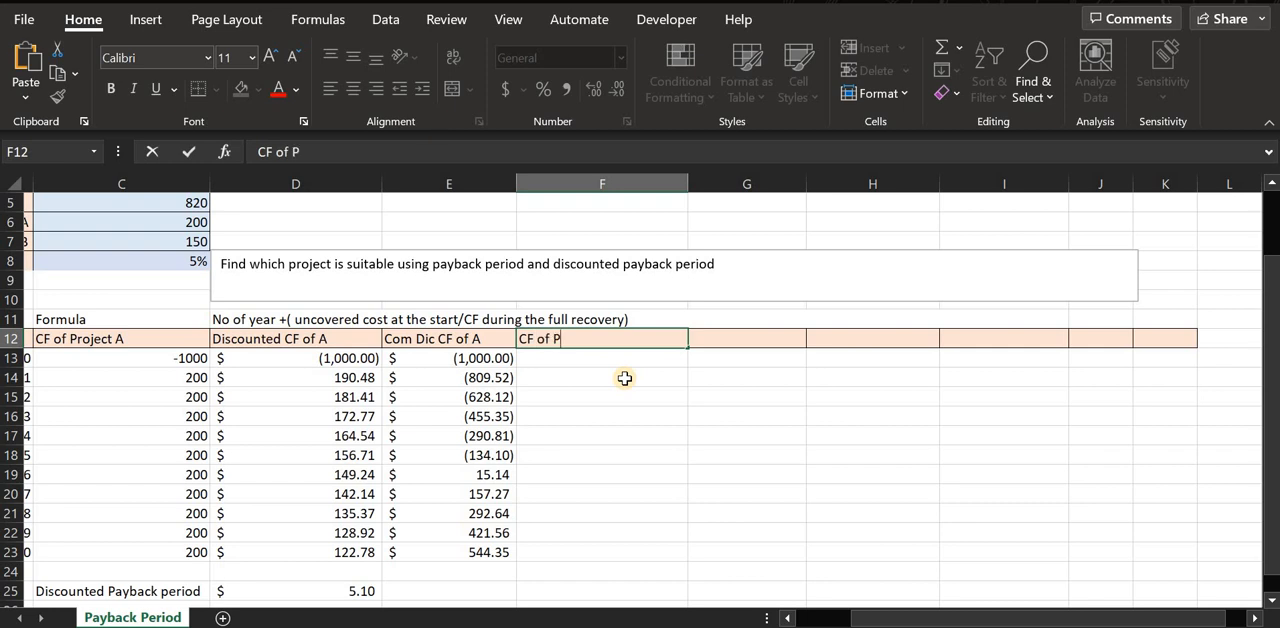
pyautogui.write('roject N')
pyautogui.press('BackSpace')
pyautogui.write('B')
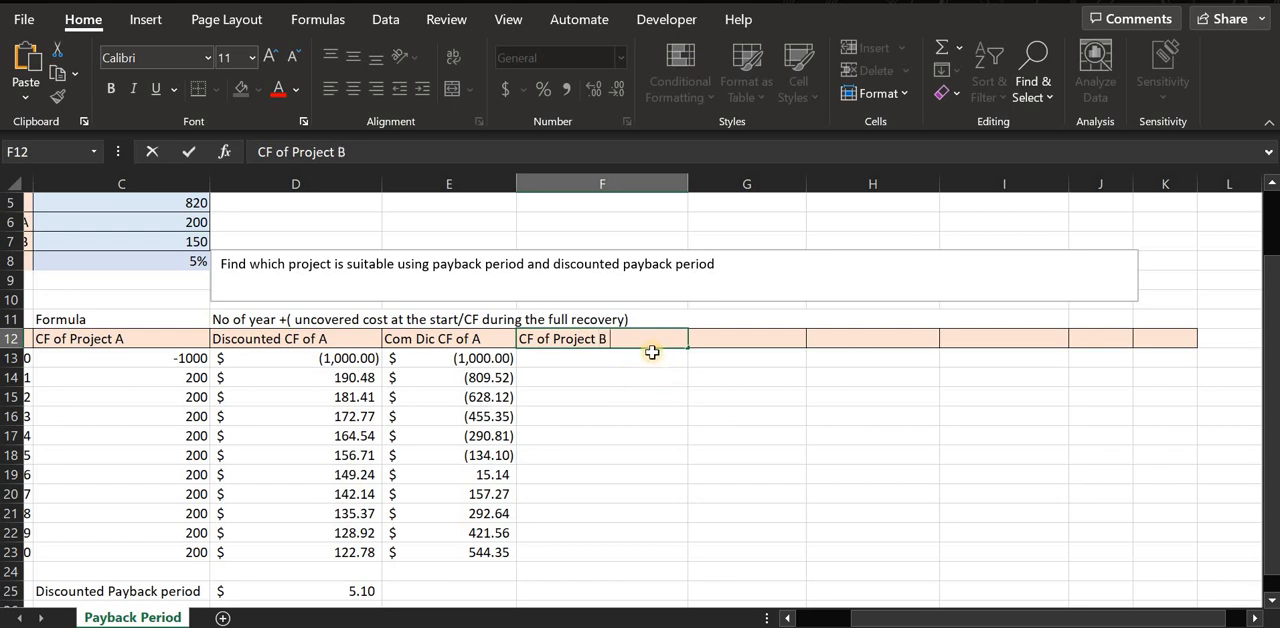
pyautogui.click(654, 352)
pyautogui.scroll(2, 606, 460)
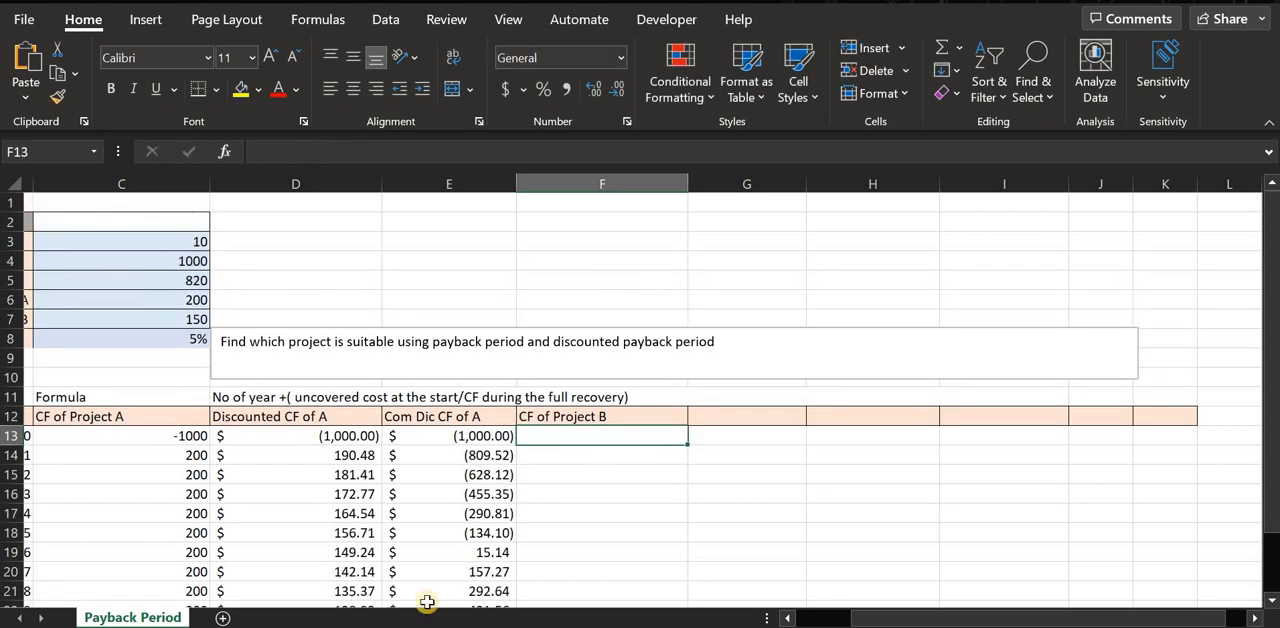
# Enter Project B's initial outlay of -820 in F13 for year 0.
pyautogui.moveTo(1003, 620); pyautogui.dragTo(958, 620)
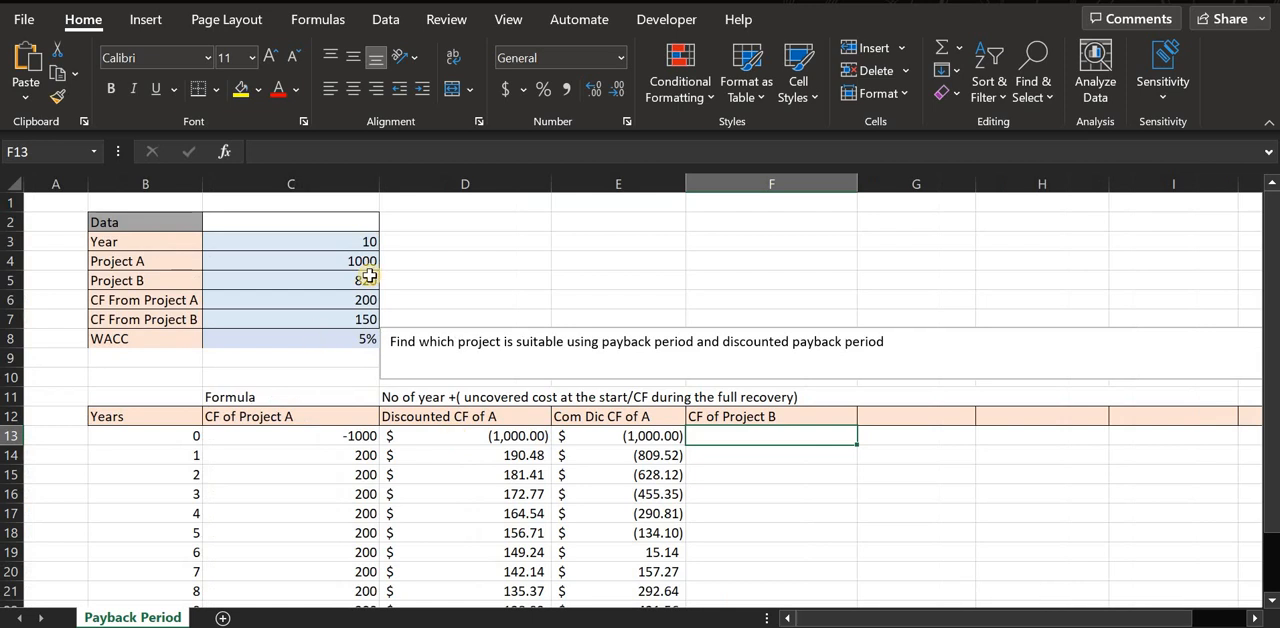
pyautogui.click(365, 280)
pyautogui.click(771, 438)
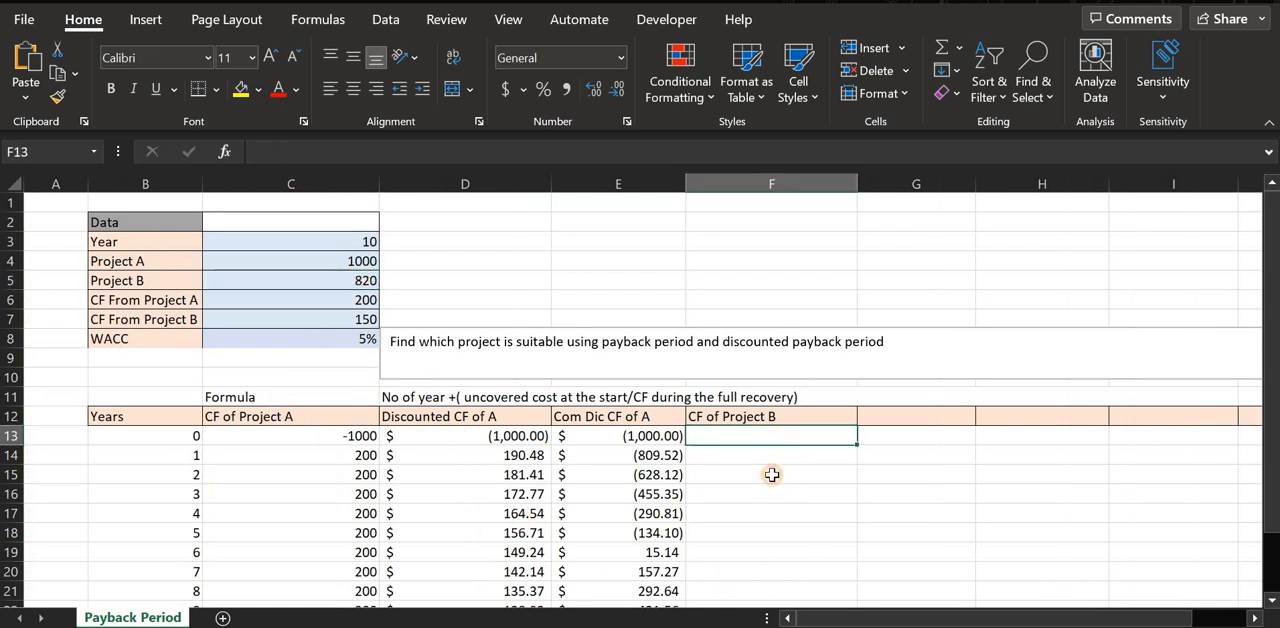
pyautogui.write('-820')
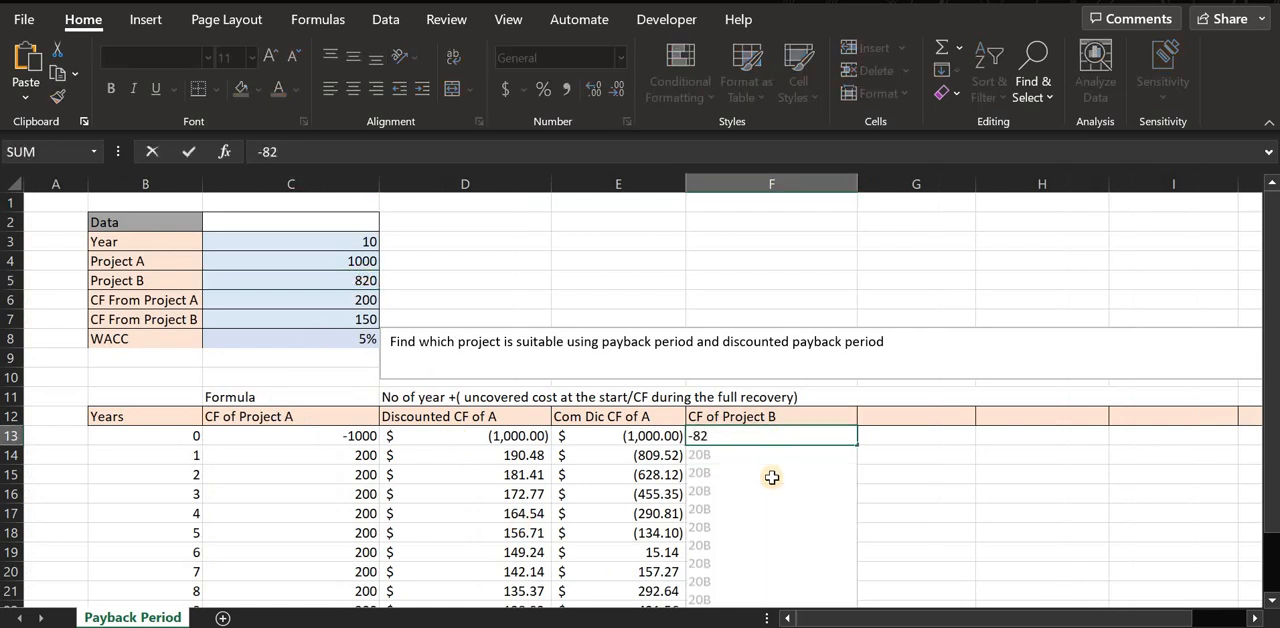
pyautogui.press('Return')
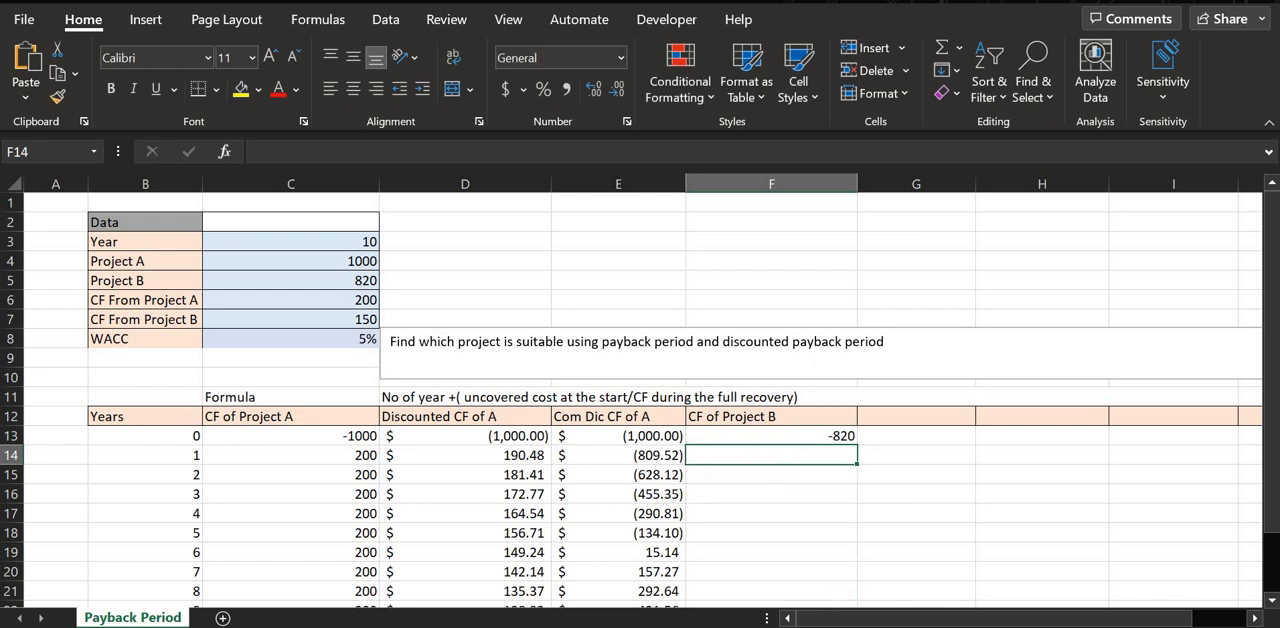
# Enter Project B's year 1 cash flow of 150 in F14, matching the CF From Project B input.
pyautogui.moveTo(862, 619); pyautogui.dragTo(640, 530)
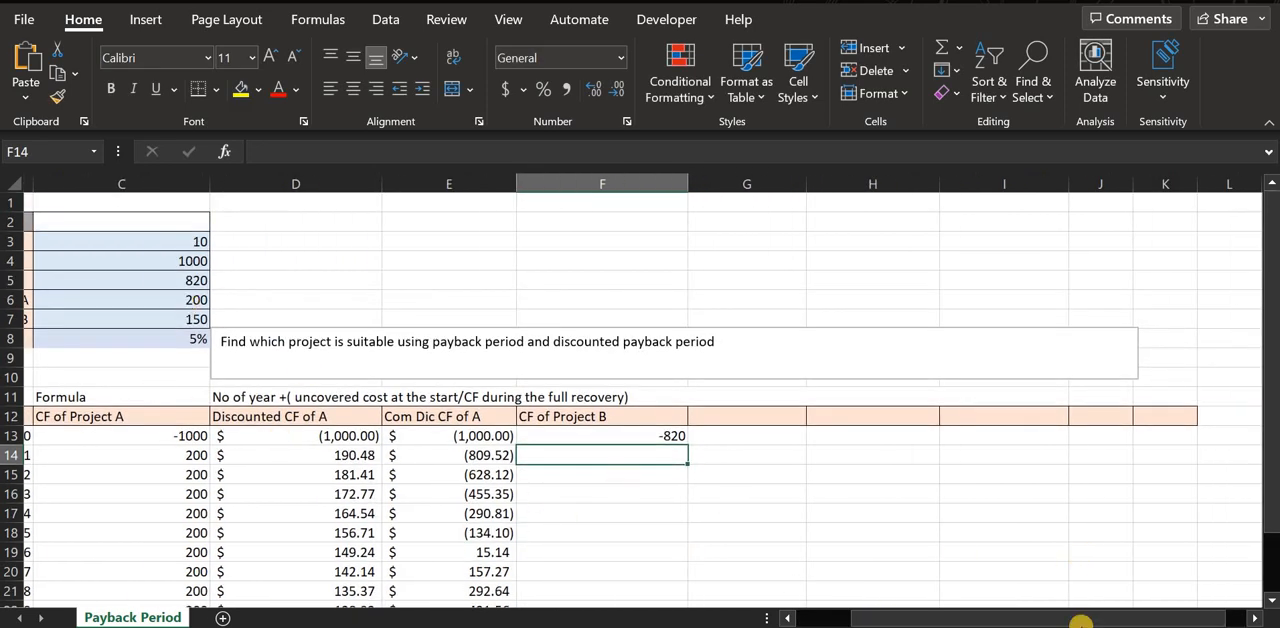
pyautogui.moveTo(1080, 618); pyautogui.dragTo(328, 362)
pyautogui.click(338, 320)
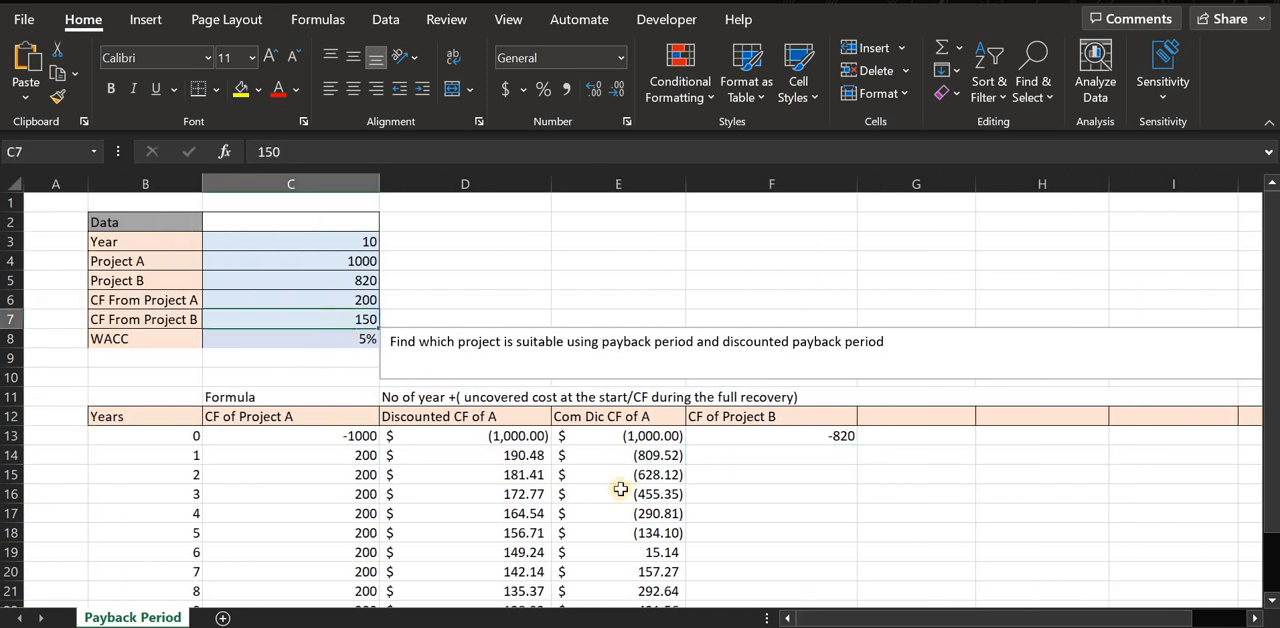
pyautogui.click(772, 455)
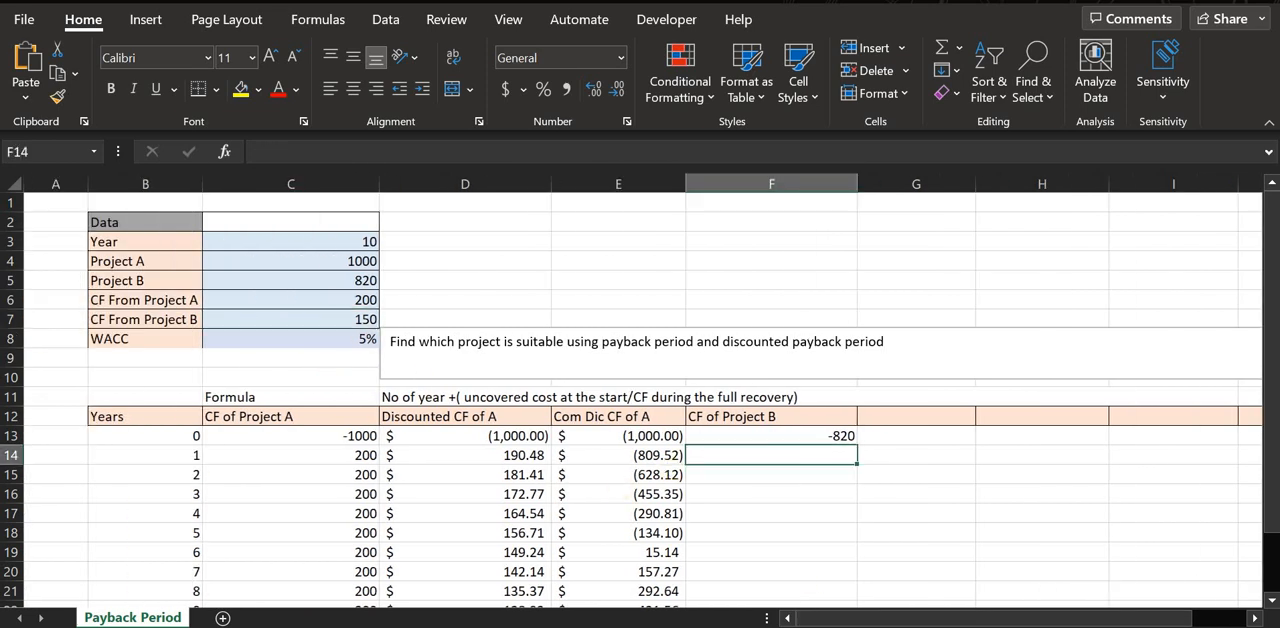
pyautogui.write('150')
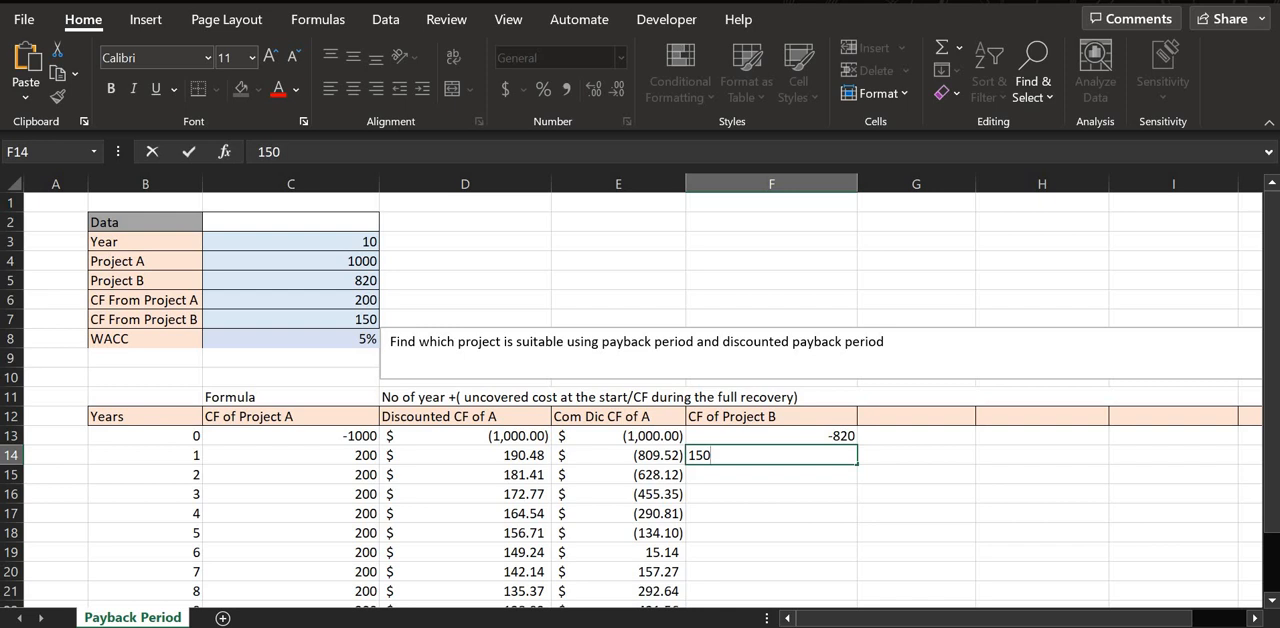
pyautogui.press('Return')
# Copy the 150 cash flow from F14 into F15:F23 to cover years 2 to 10.
pyautogui.click(771, 455)
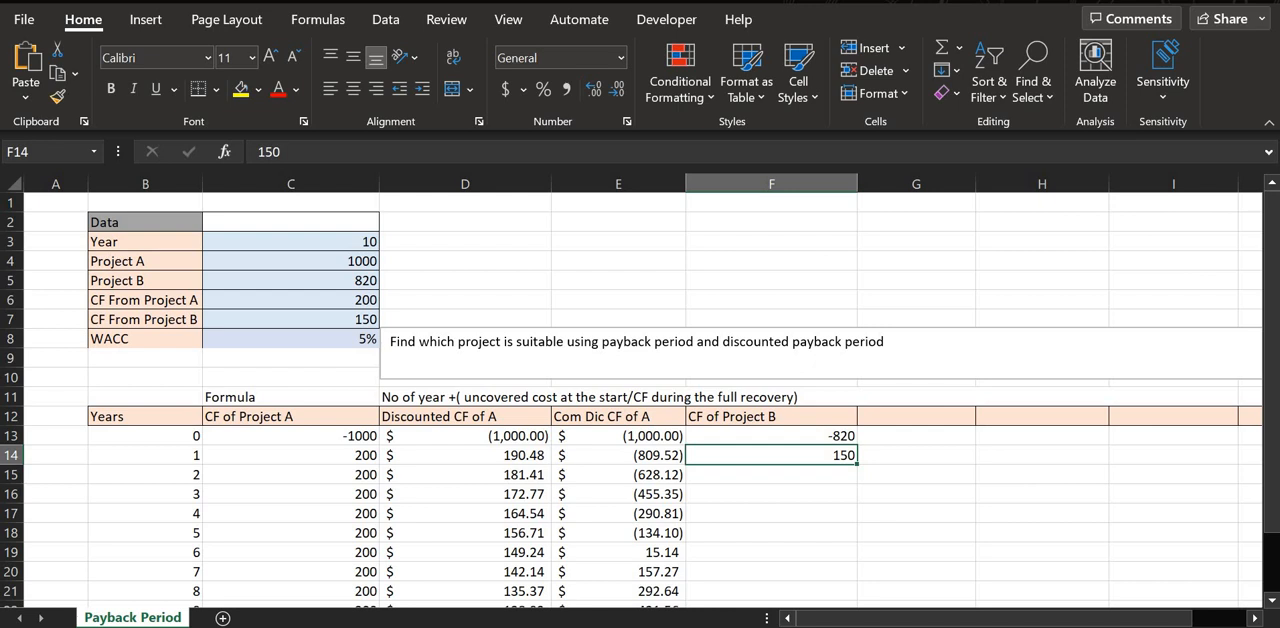
pyautogui.hotkey('ctrl', 'c')
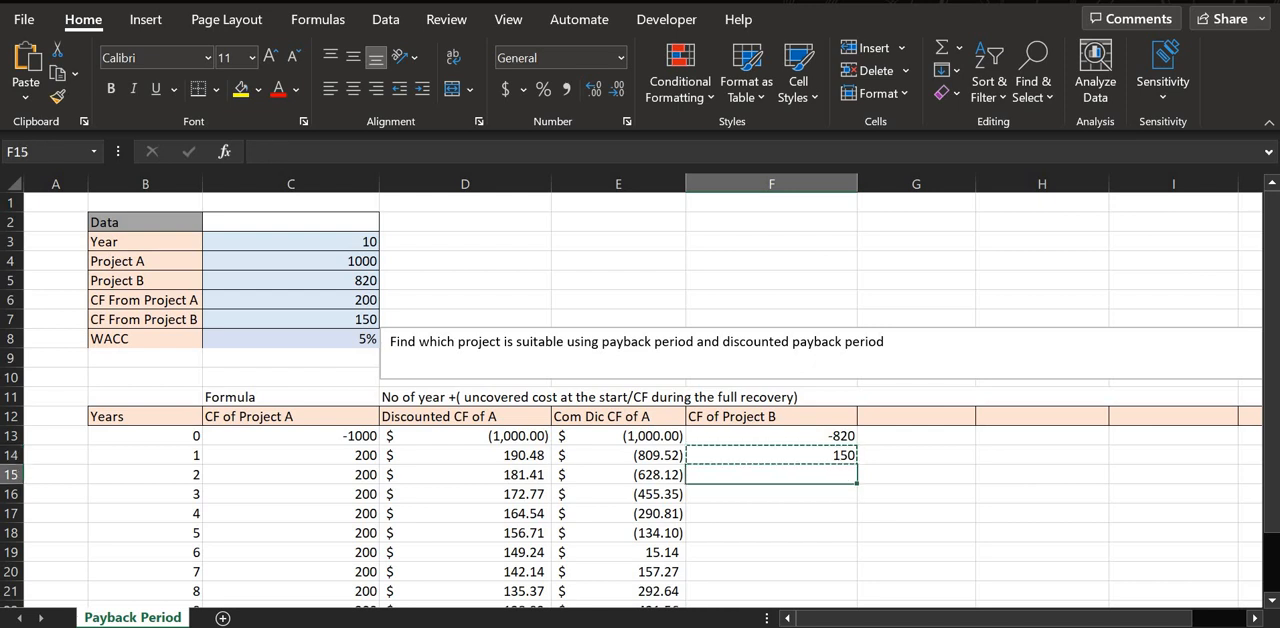
pyautogui.hotkey('shift', 'Down')
pyautogui.hotkey('shift', 'Down')
pyautogui.hotkey('shift', 'Down')
pyautogui.hotkey('shift', 'Down')
pyautogui.hotkey('shift', 'Down')
pyautogui.hotkey('shift', 'Down')
pyautogui.hotkey('shift', 'Down')
pyautogui.hotkey('shift', 'Down')
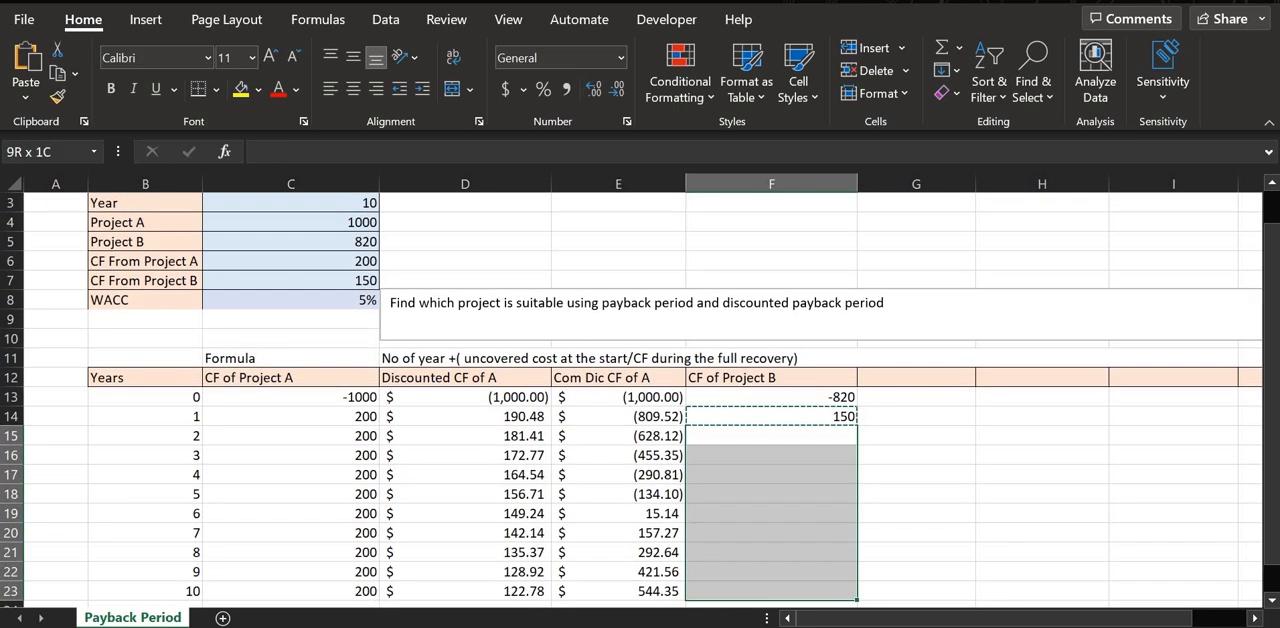
pyautogui.hotkey('ctrl', 'v')
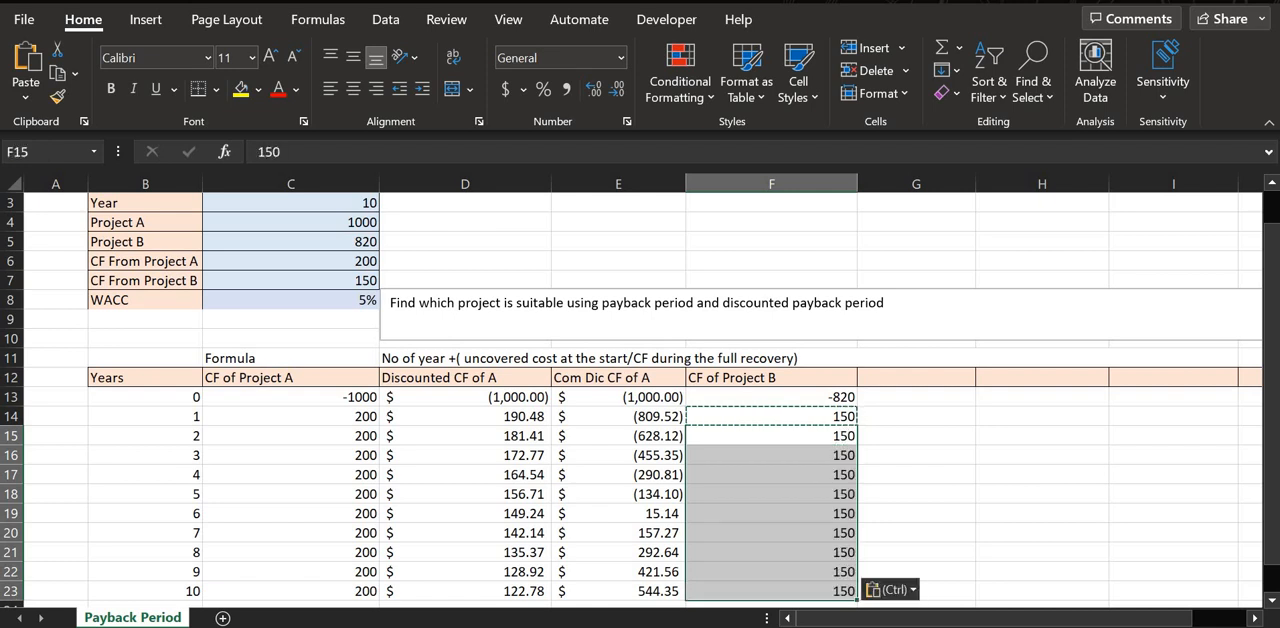
pyautogui.click(978, 443)
# Enter the header "Dis CF of B" in G12, next to the CF of Project B header.
pyautogui.doubleClick(908, 377)
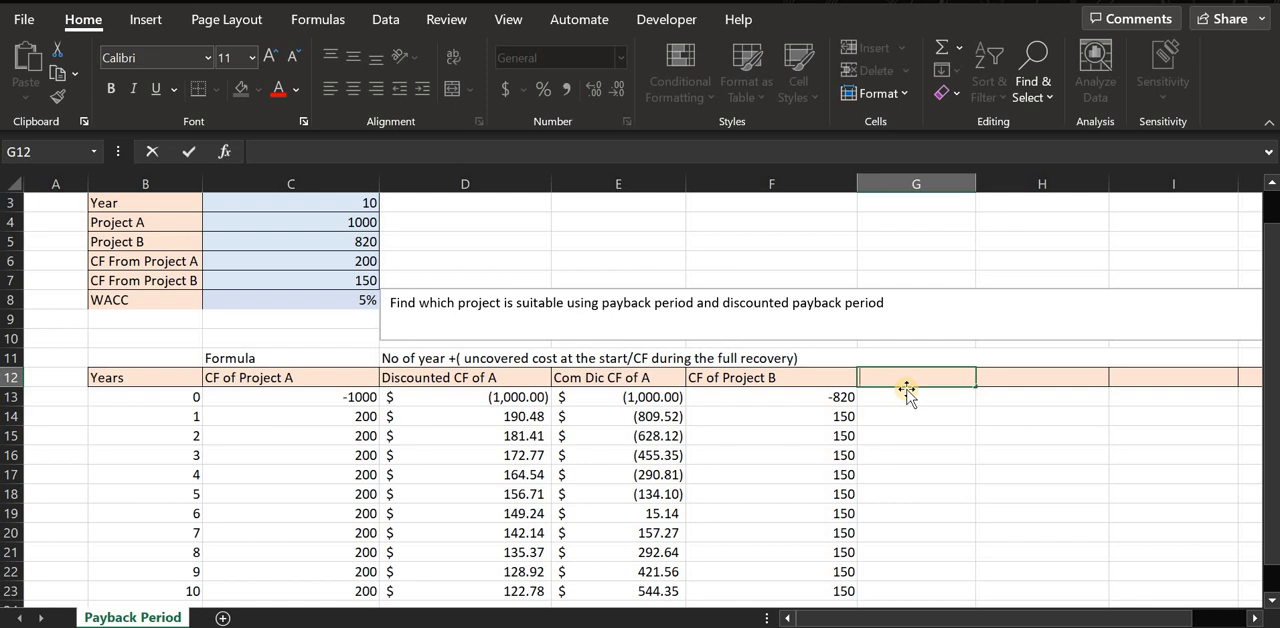
pyautogui.write('Di')
pyautogui.write('s CF og')
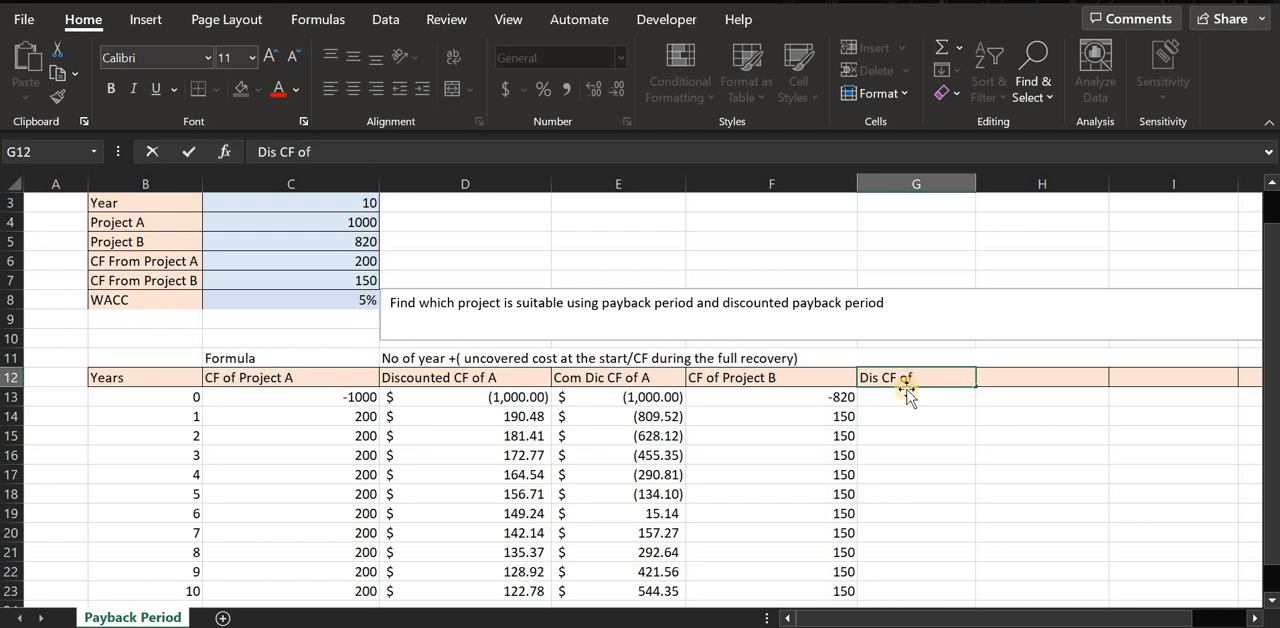
pyautogui.write(' B')
pyautogui.scroll(-2, 945, 318)
pyautogui.press('Return')
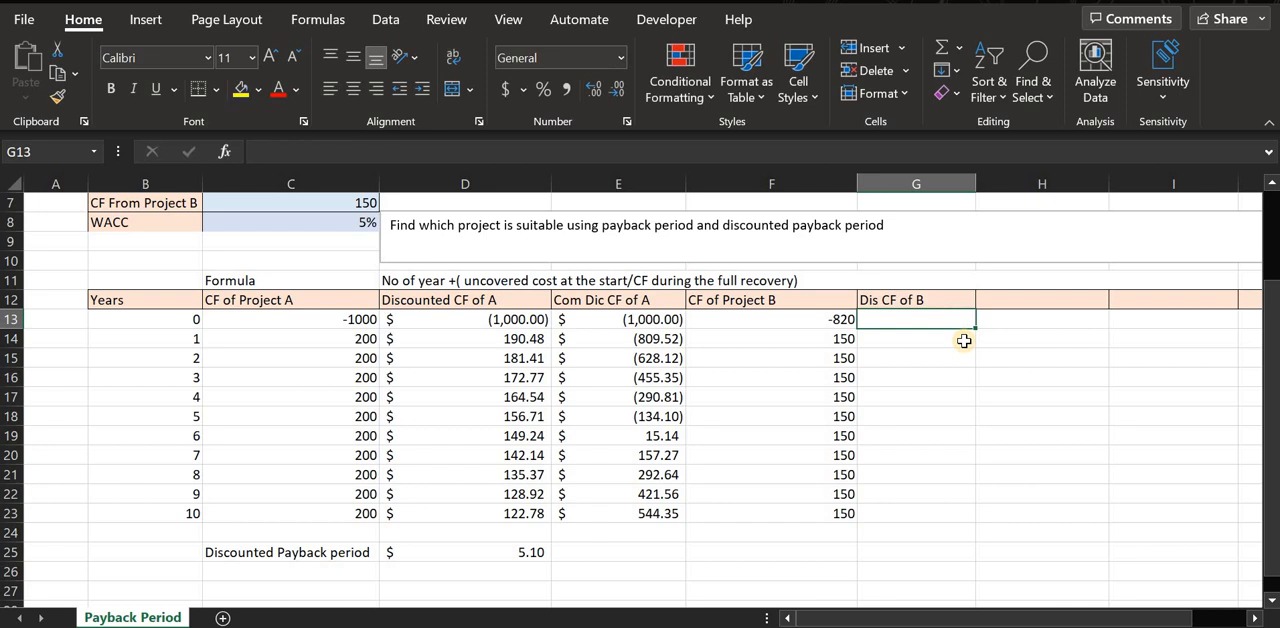
# Enter =F13/(1+C$8)^B13 in G13 to discount Project B's year 0 cash flow at the WACC.
pyautogui.doubleClick(919, 314)
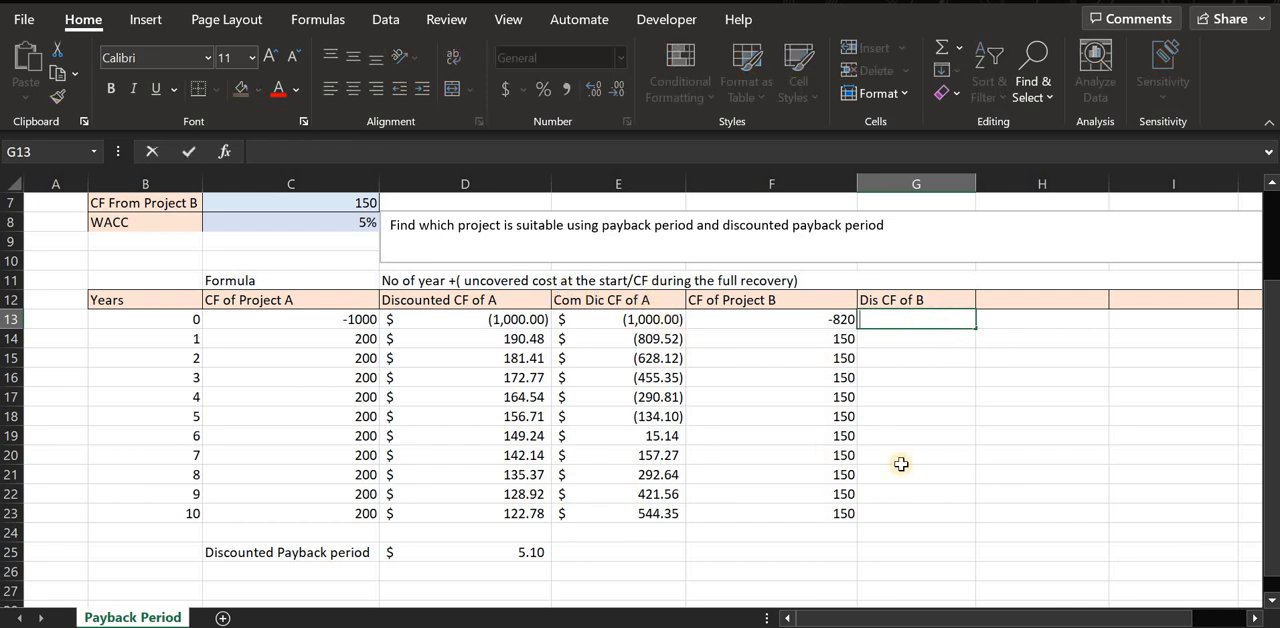
pyautogui.write('=')
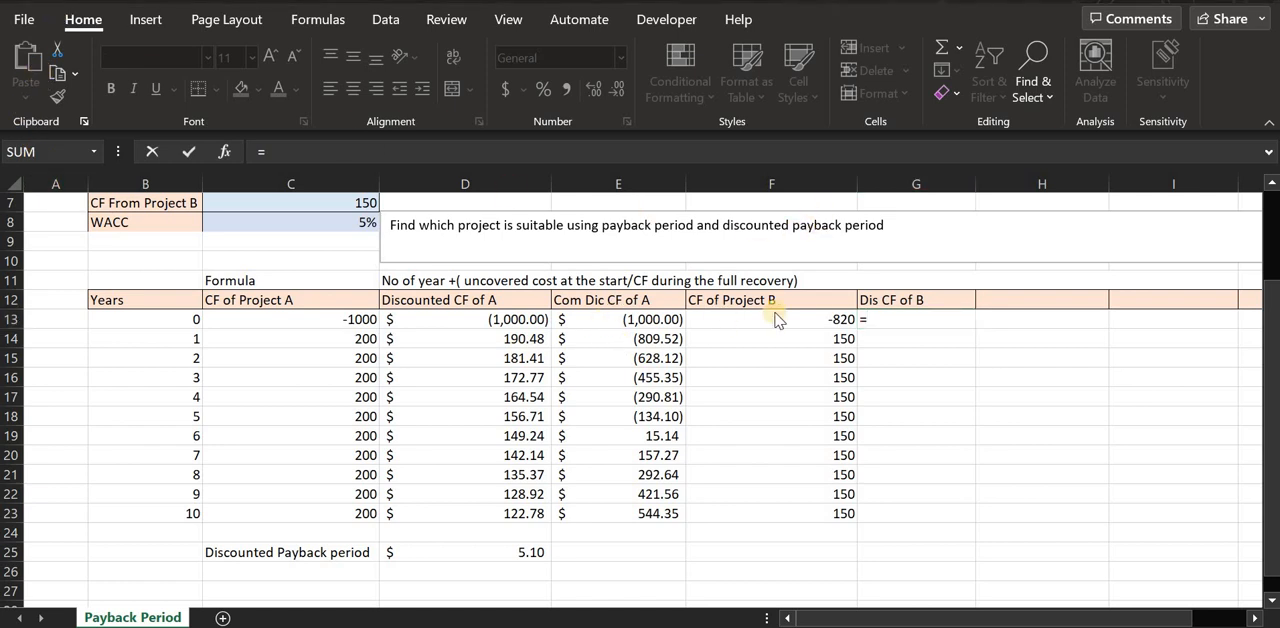
pyautogui.click(825, 320)
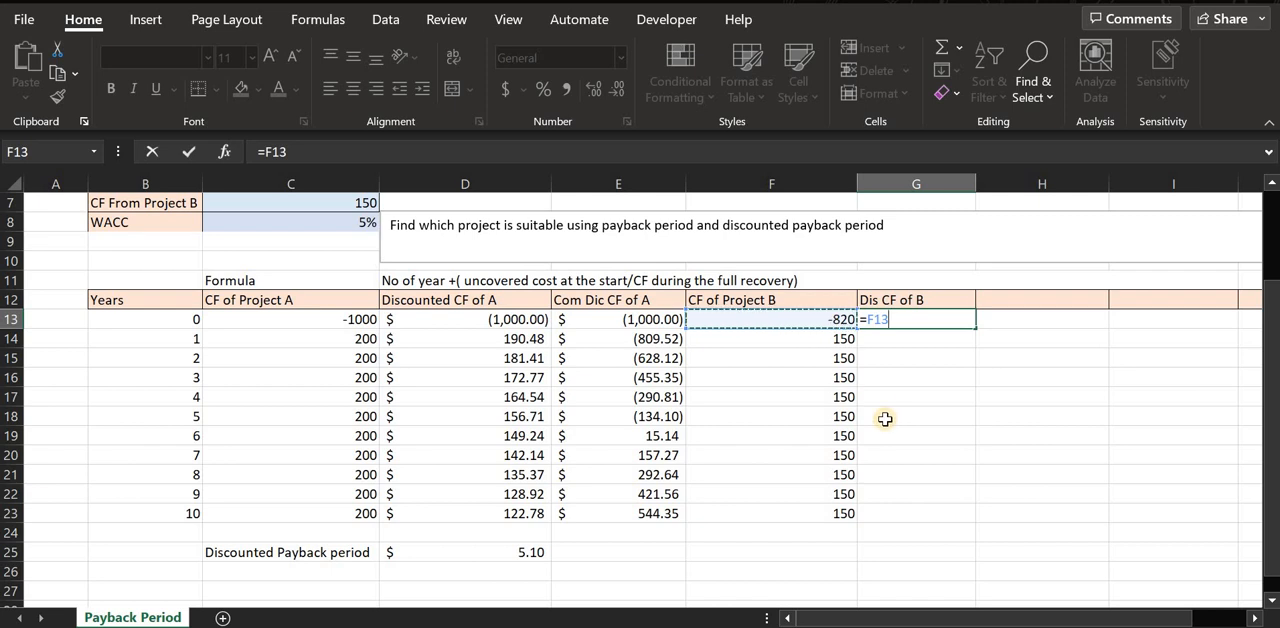
pyautogui.write('/(1+')
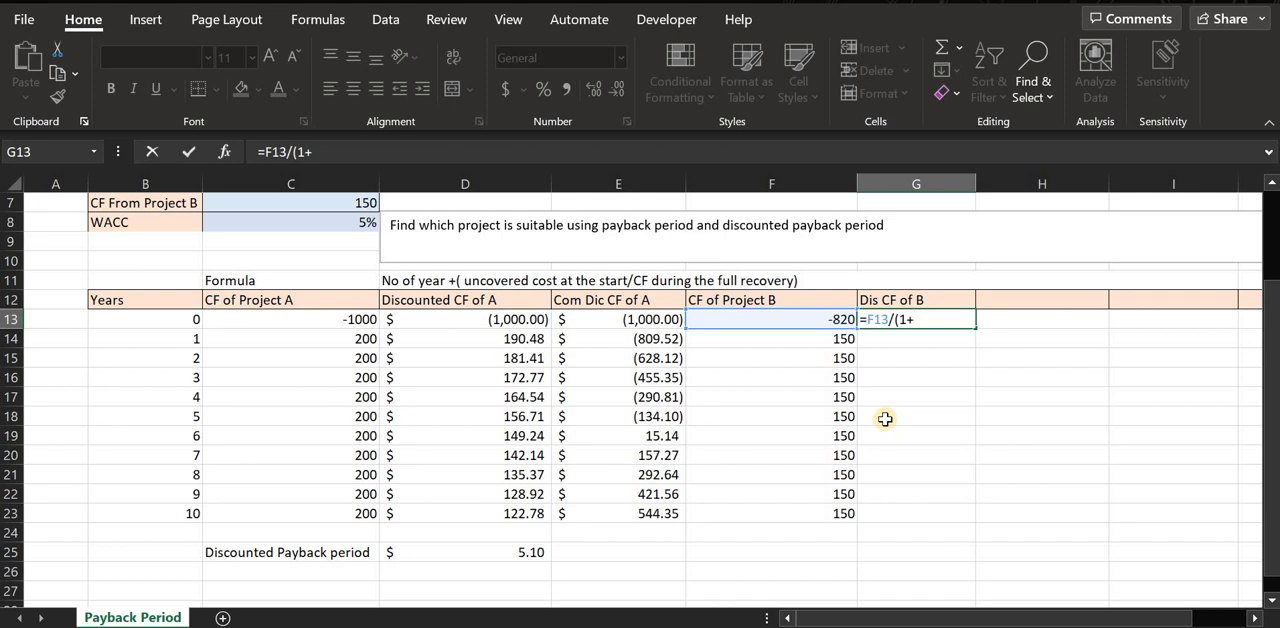
pyautogui.write('c')
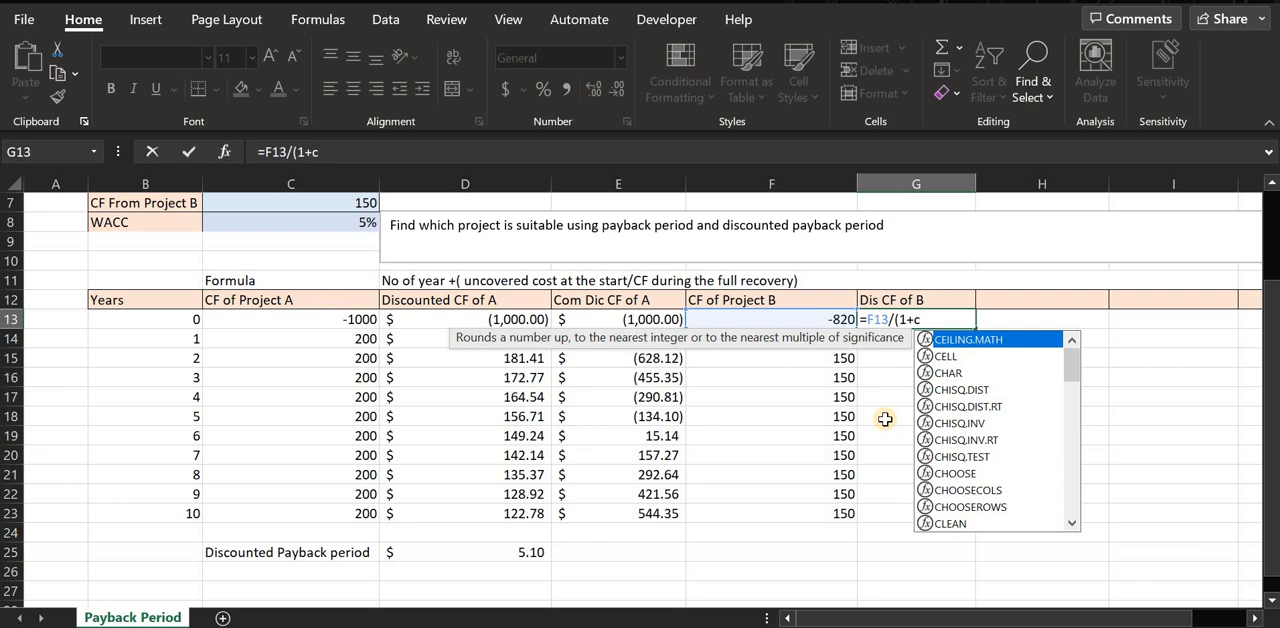
pyautogui.write('$')
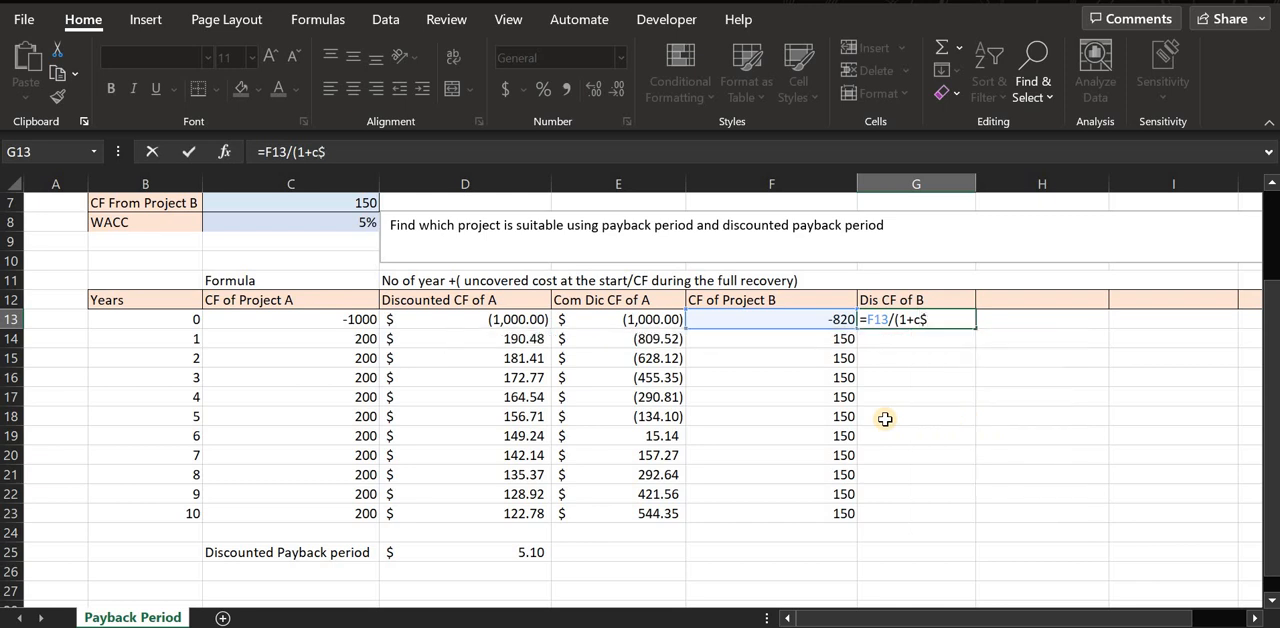
pyautogui.write('8)^')
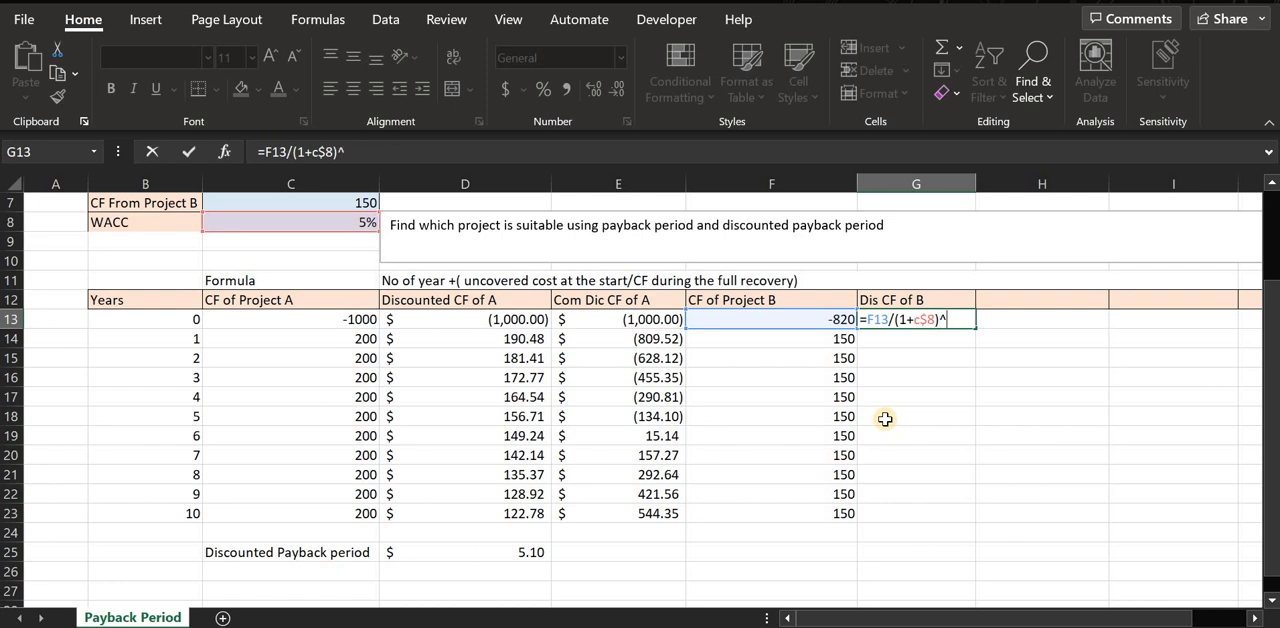
pyautogui.write('b13')
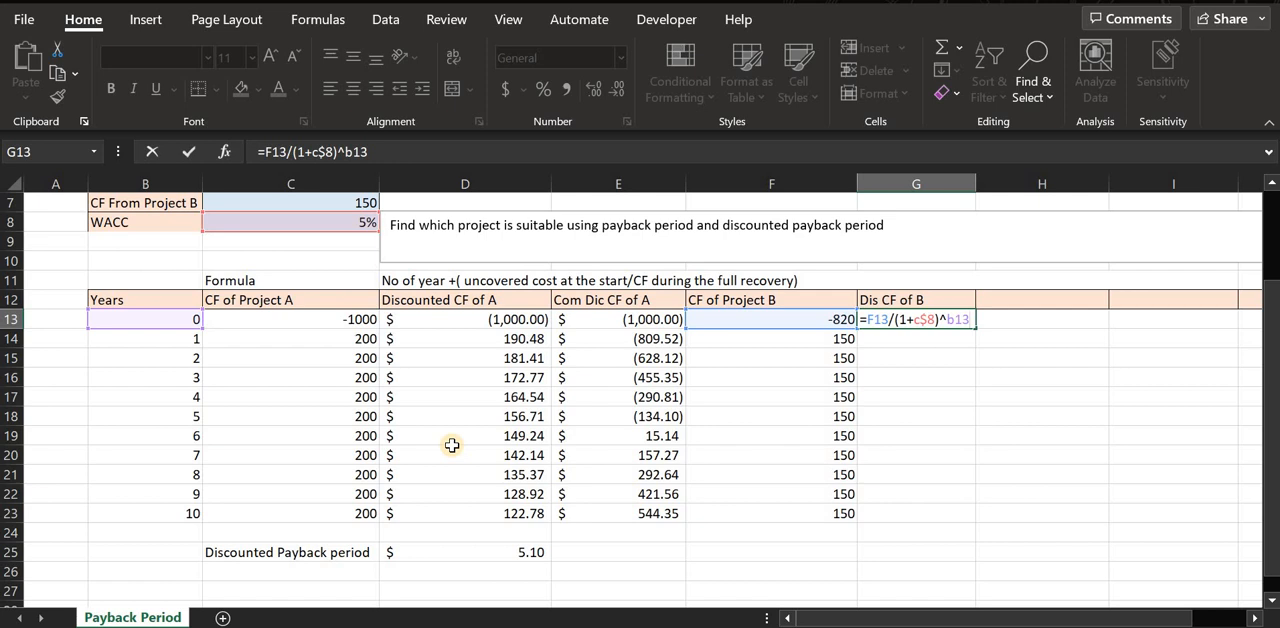
pyautogui.press('Return')
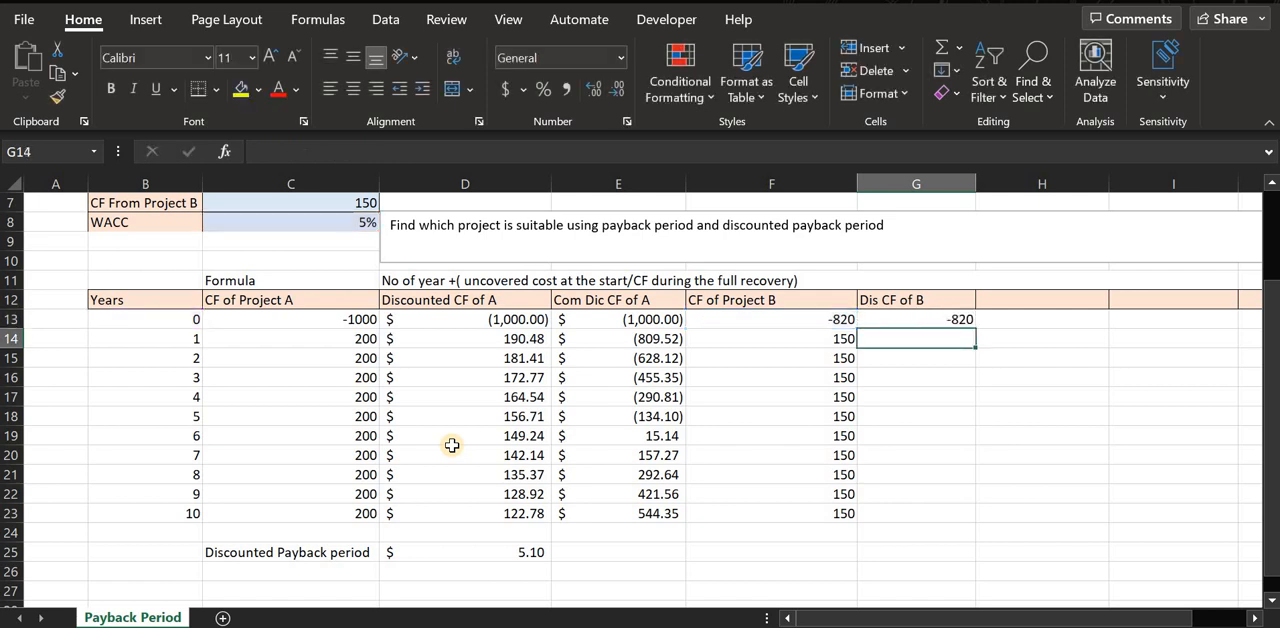
# Fill the G13 discounting formula down to G23 and format G13:G23 as Accounting.
pyautogui.click(937, 317)
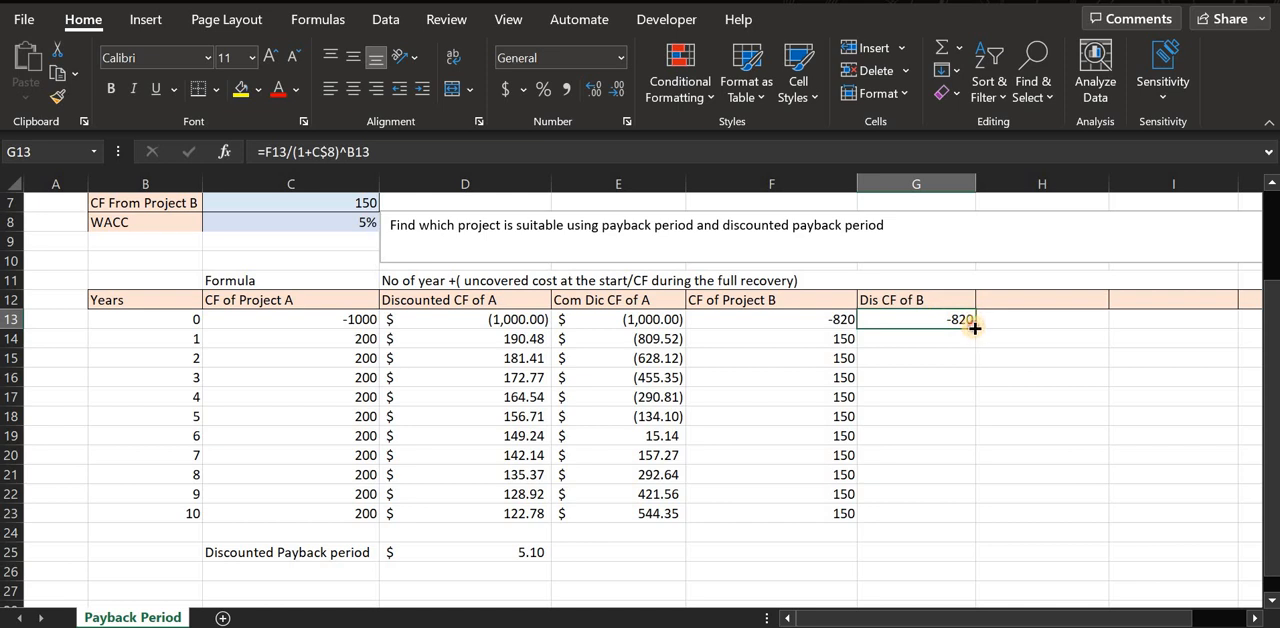
pyautogui.moveTo(975, 332); pyautogui.dragTo(975, 520)
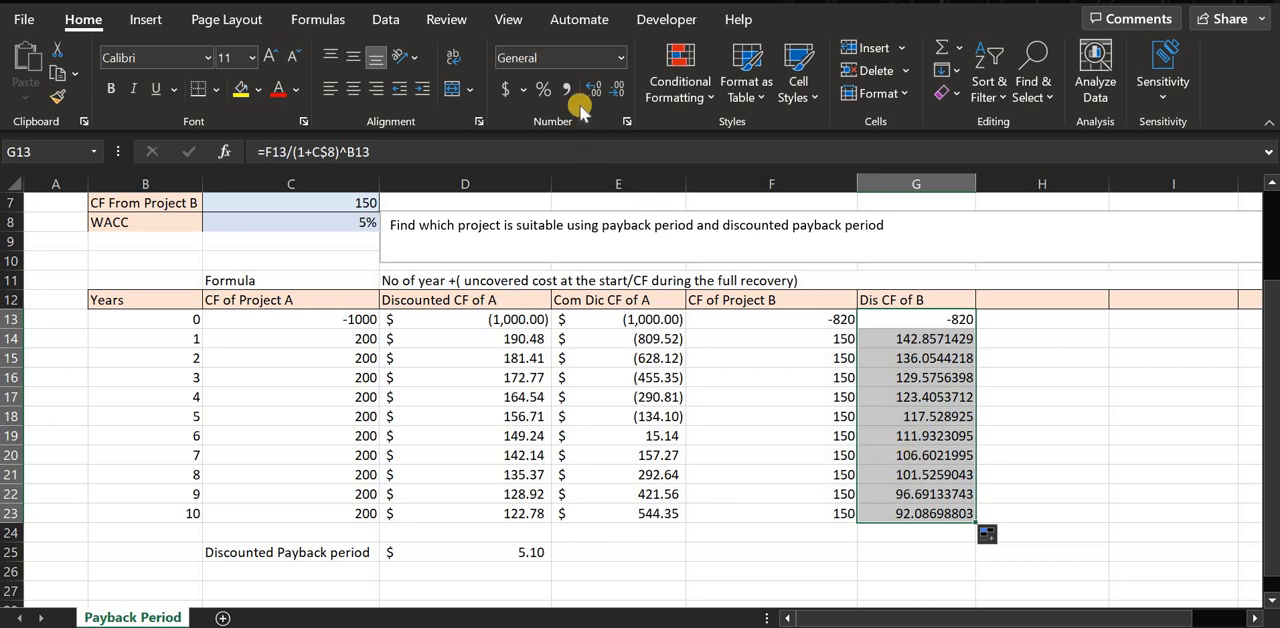
pyautogui.click(619, 57)
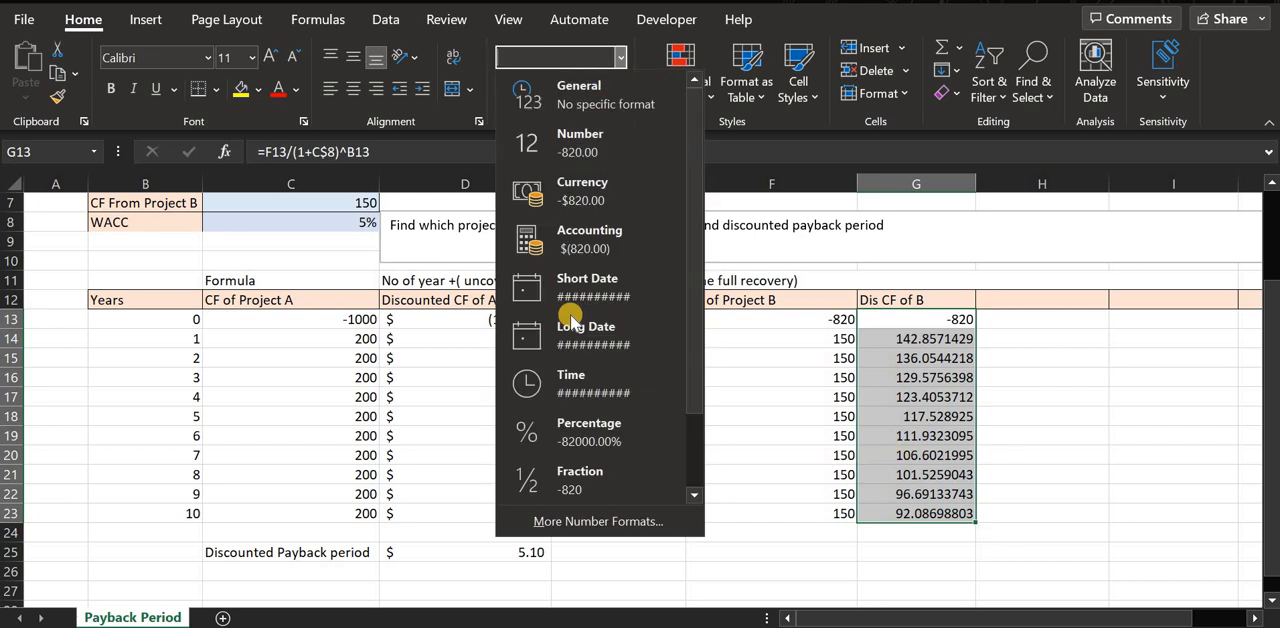
pyautogui.click(570, 232)
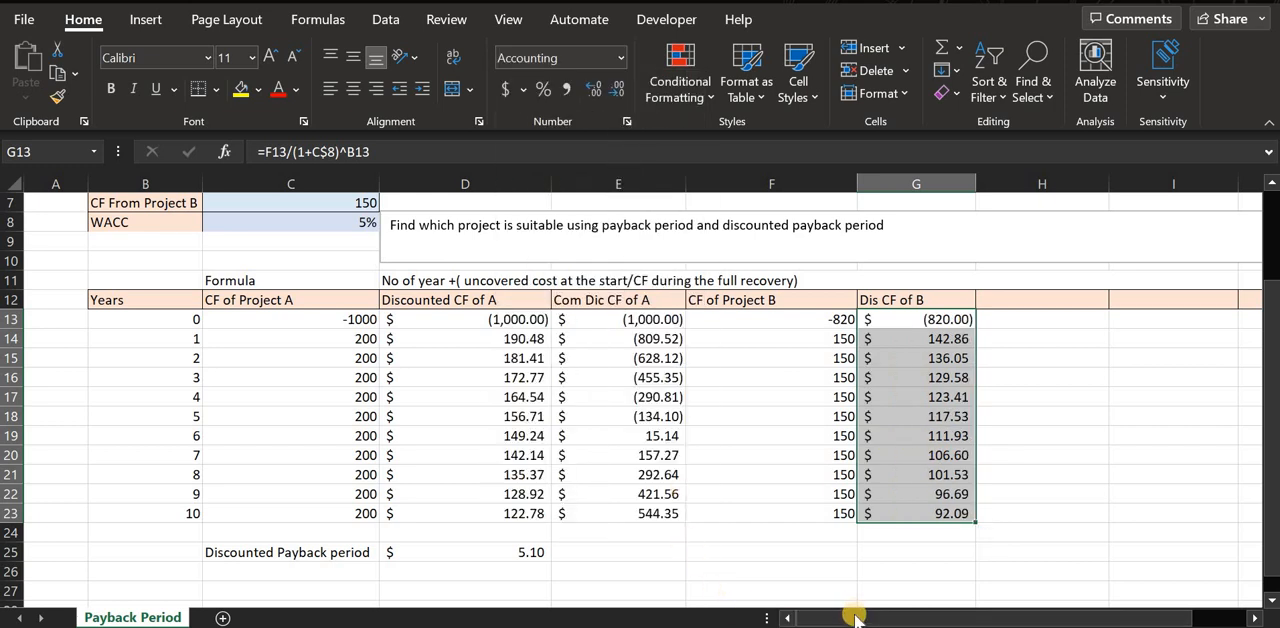
# Enter the header "Com DIC CF of B" in H12, next to the Dis CF of B header.
pyautogui.moveTo(855, 617); pyautogui.dragTo(880, 514)
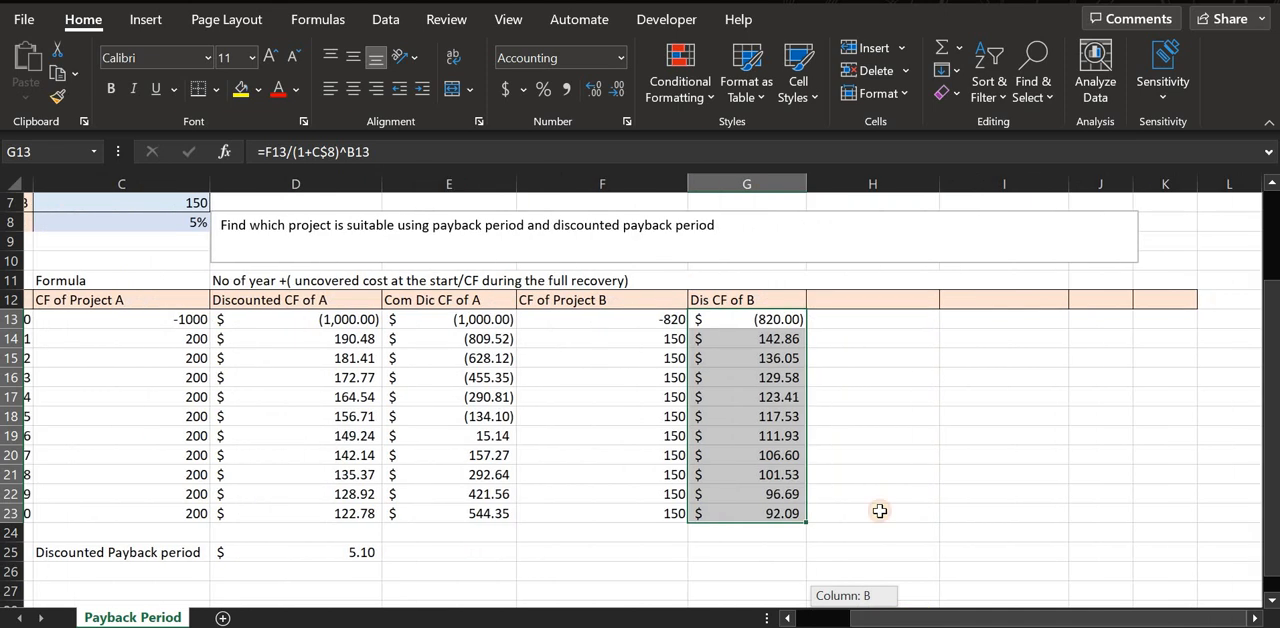
pyautogui.click(885, 300)
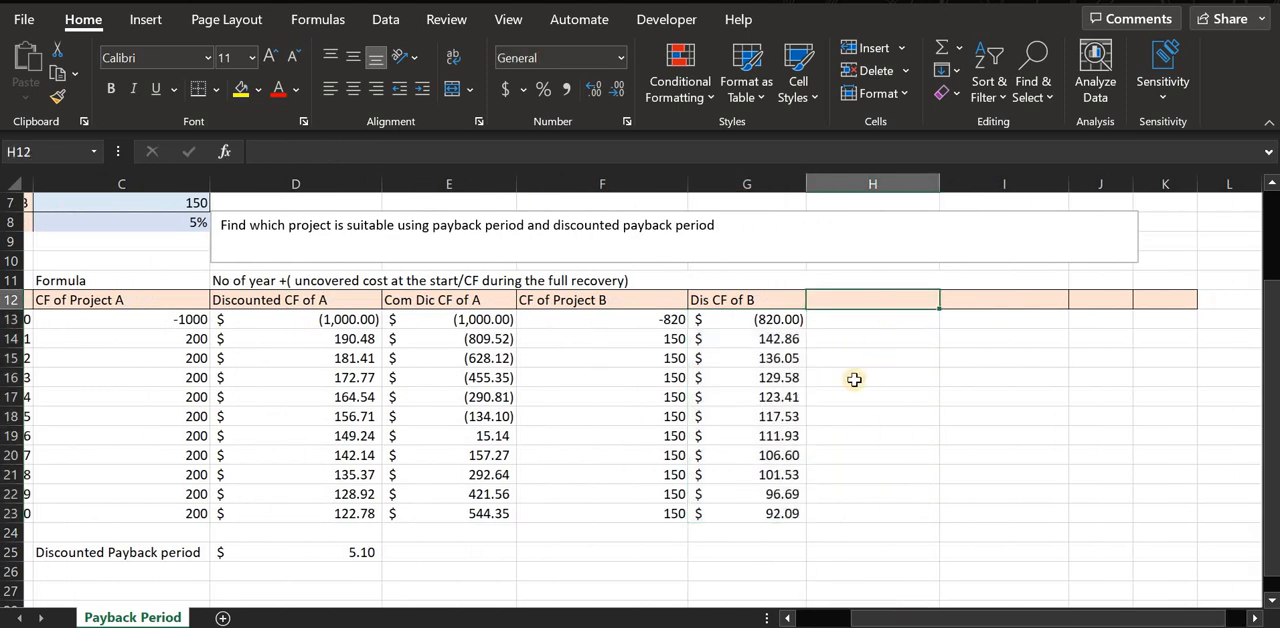
pyautogui.write('C')
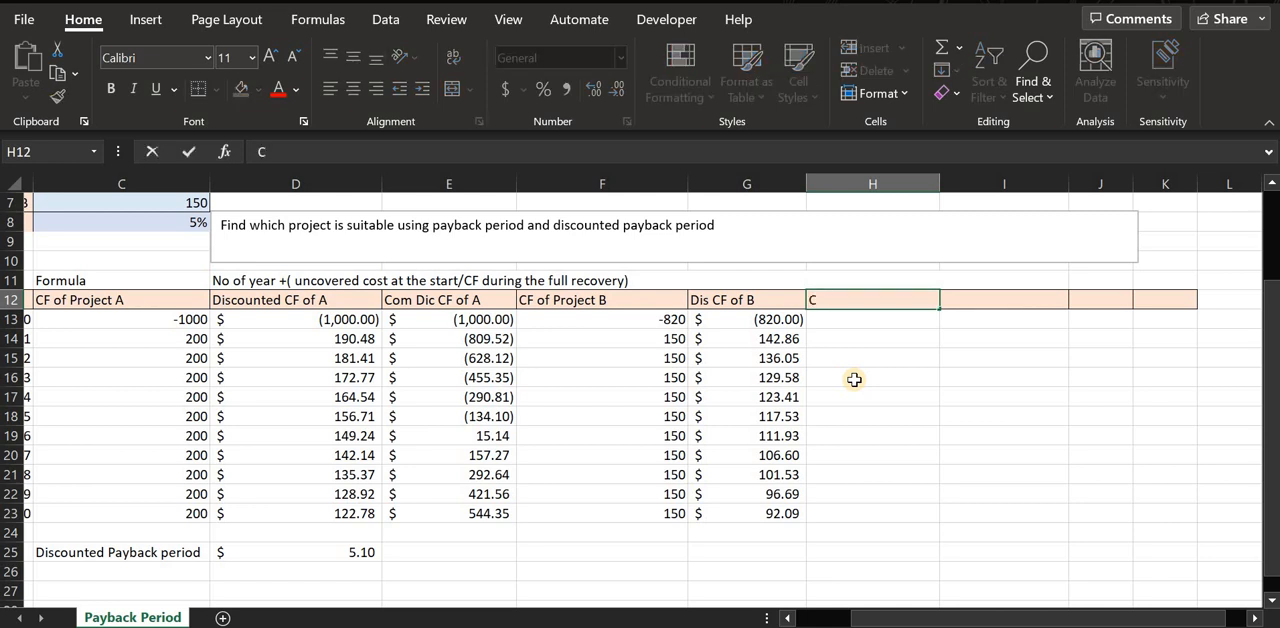
pyautogui.write('om Doc')
pyautogui.write('og')
pyautogui.press('BackSpace')
pyautogui.write('fg')
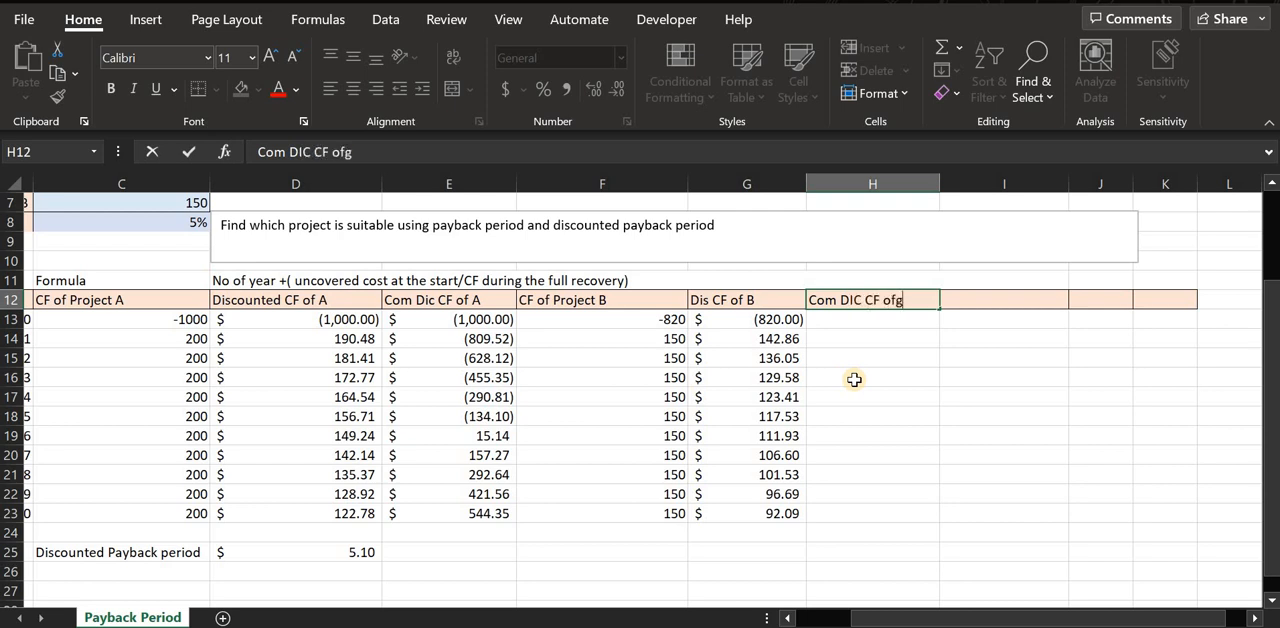
pyautogui.press('BackSpace')
pyautogui.write('B')
# Enter Project B's year 0 cumulative discounted cash flow of -820 in H13.
pyautogui.click(886, 324)
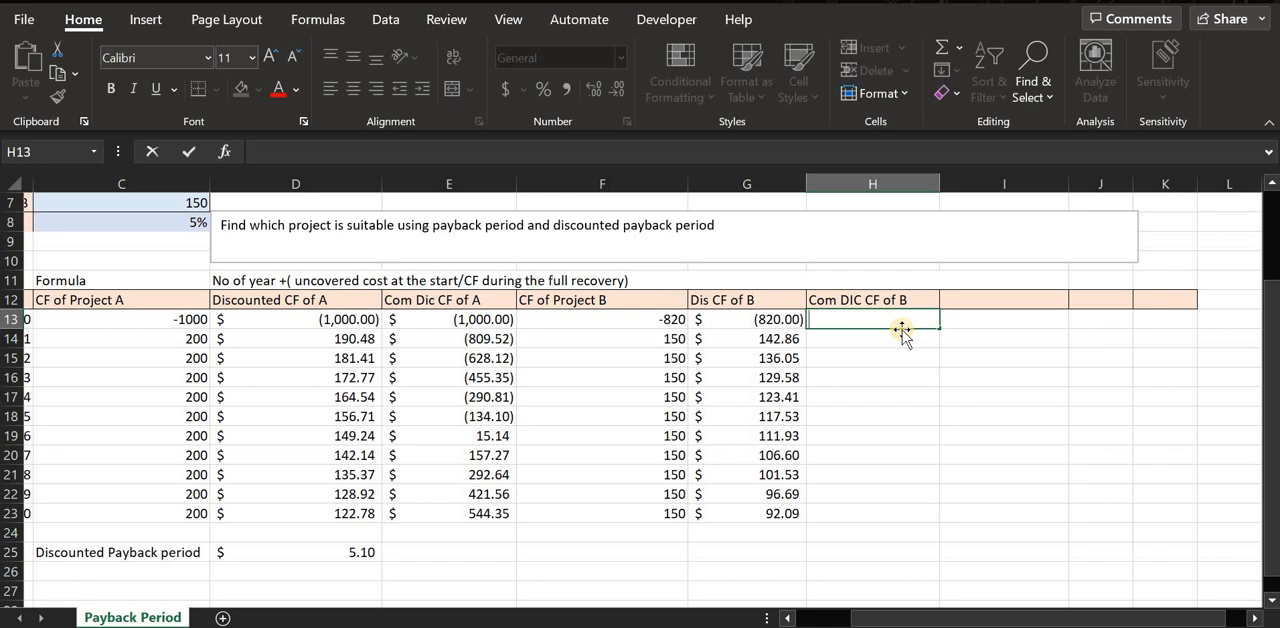
pyautogui.write('-')
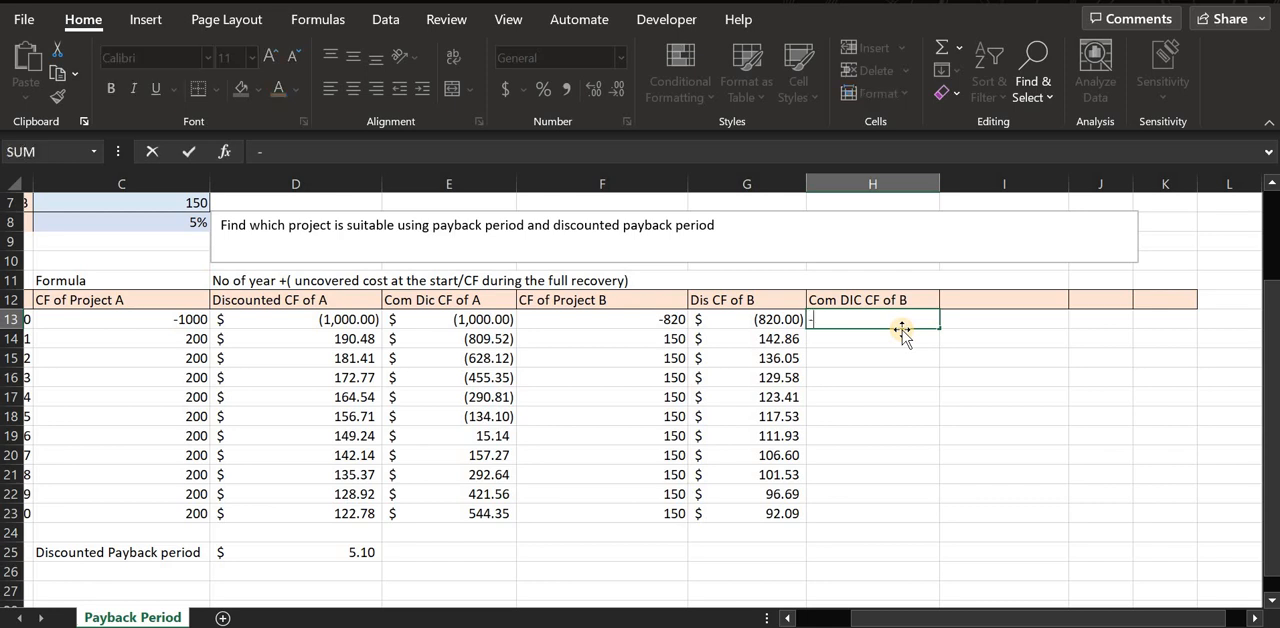
pyautogui.write('820')
pyautogui.press('Return')
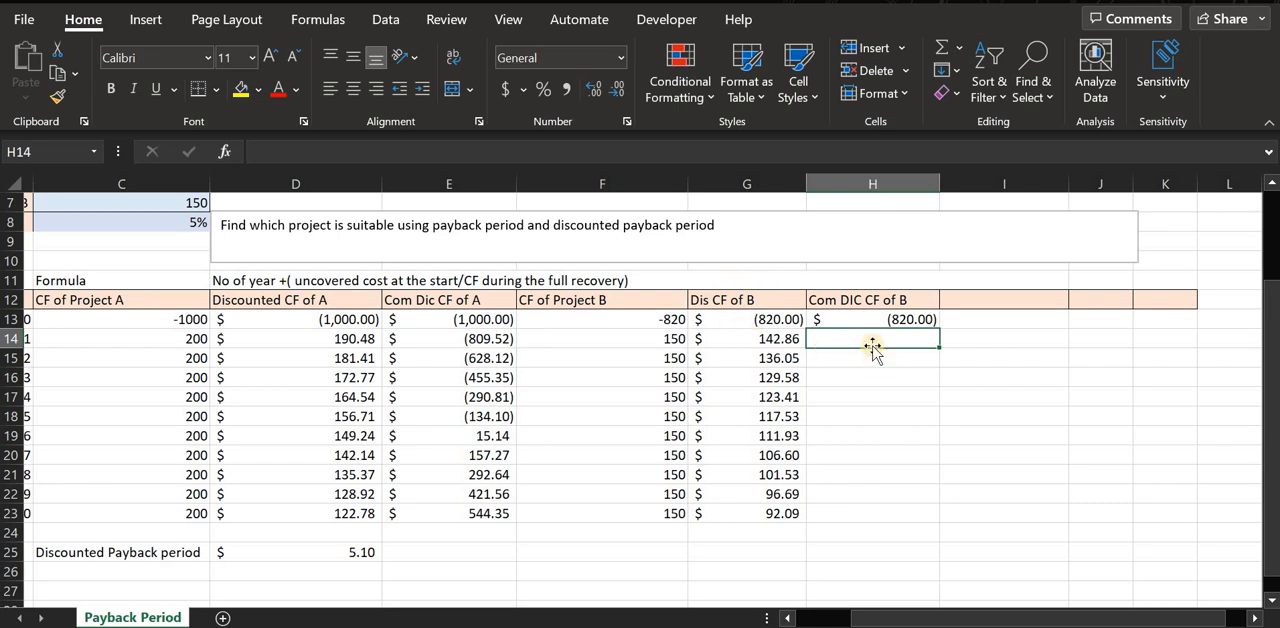
# Enter =H13+G14 in H14 to compute Project B's year 1 cumulative discounted cash flow.
pyautogui.write('=')
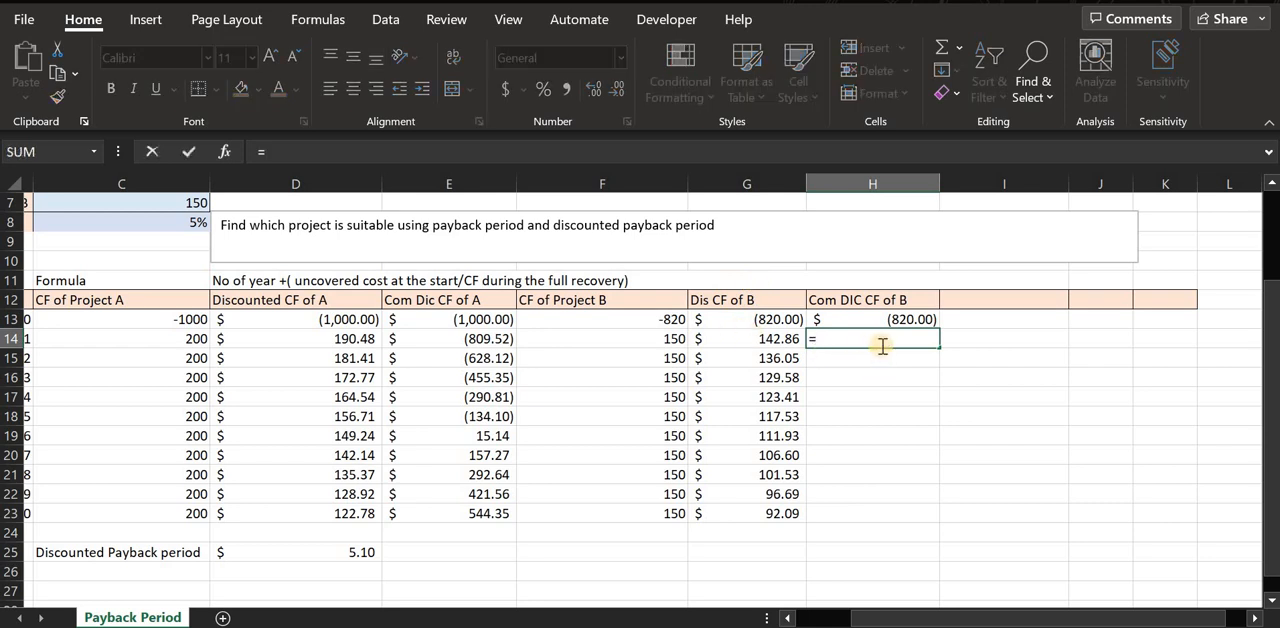
pyautogui.click(912, 319)
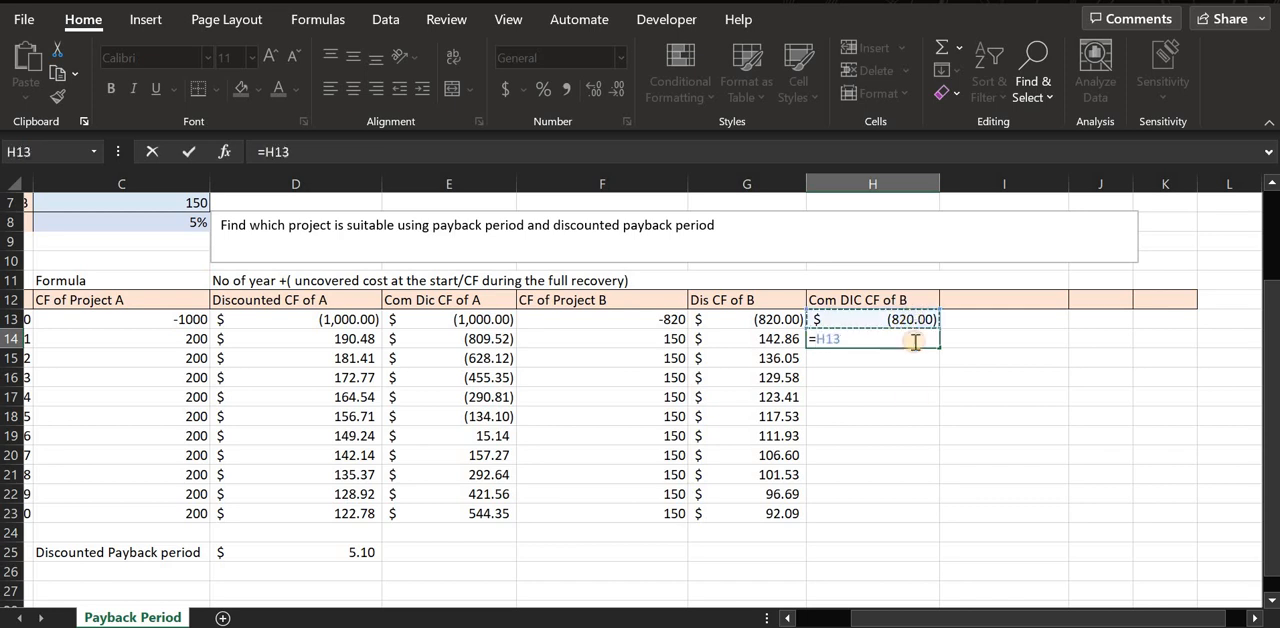
pyautogui.write('+')
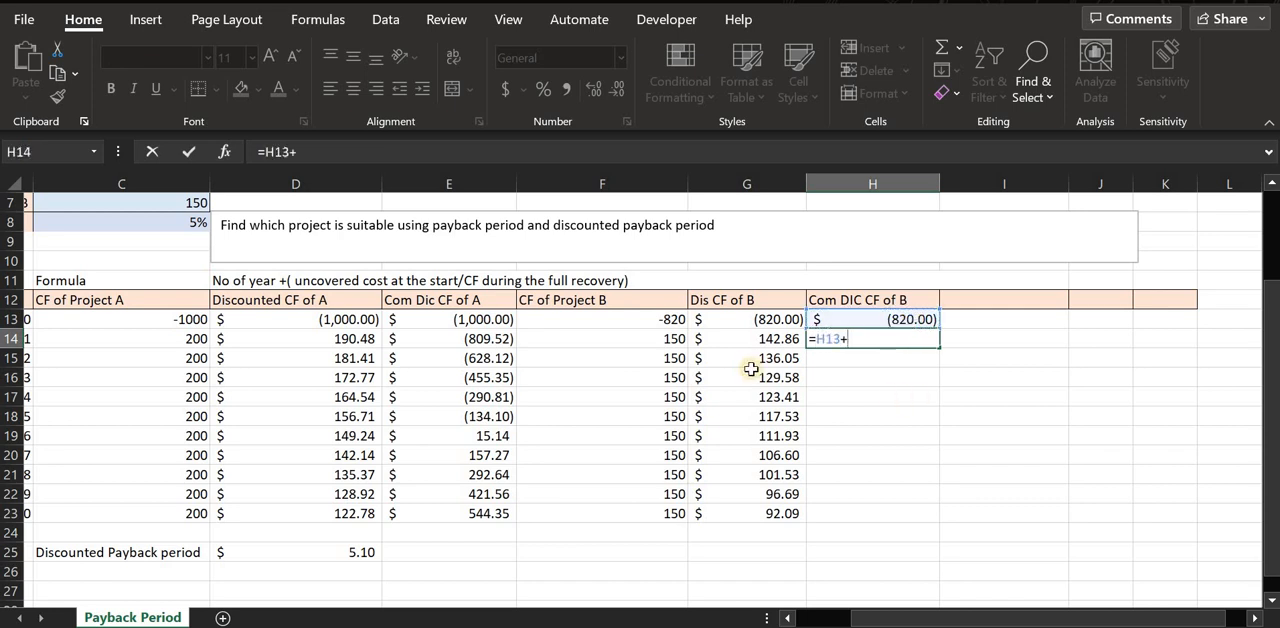
pyautogui.click(778, 340)
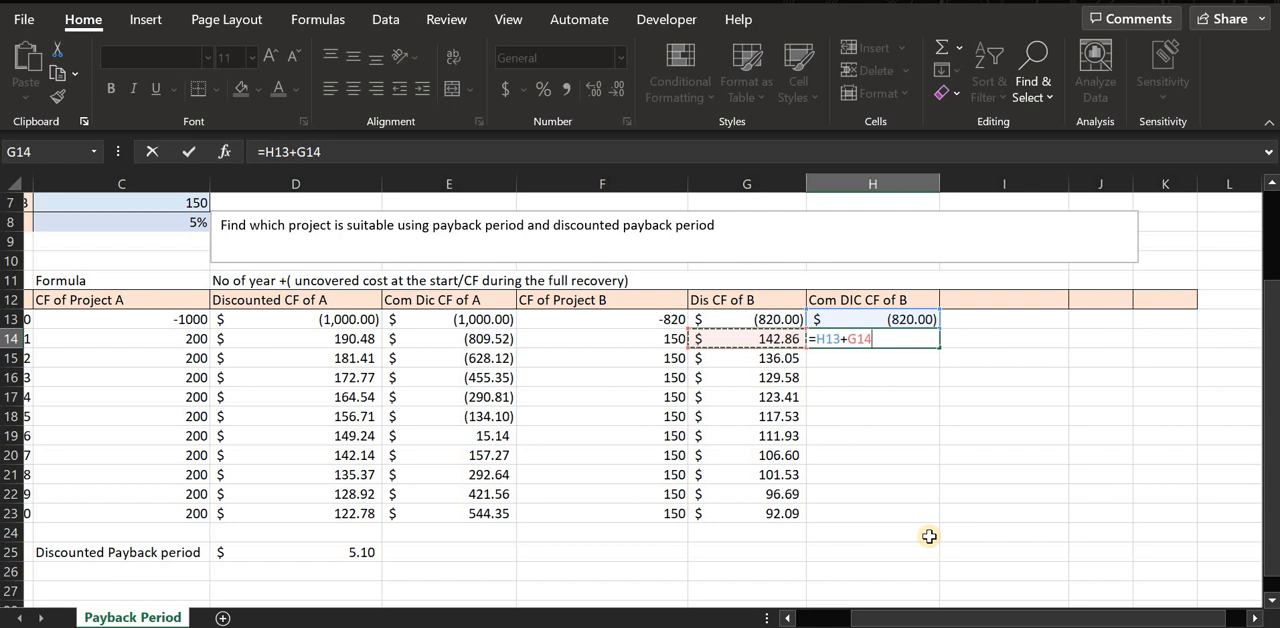
pyautogui.press('Return')
# Fill the H14 cumulative discounted cash flow formula down to H23.
pyautogui.click(922, 342)
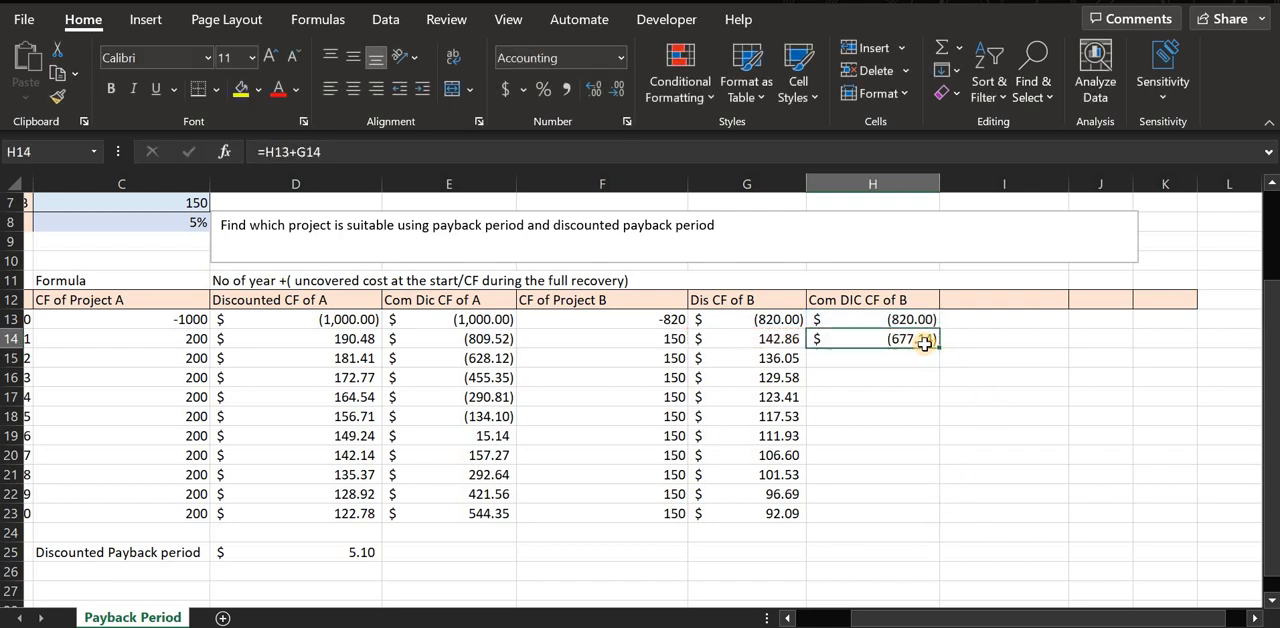
pyautogui.moveTo(921, 438); pyautogui.dragTo(906, 517)
pyautogui.click(890, 418)
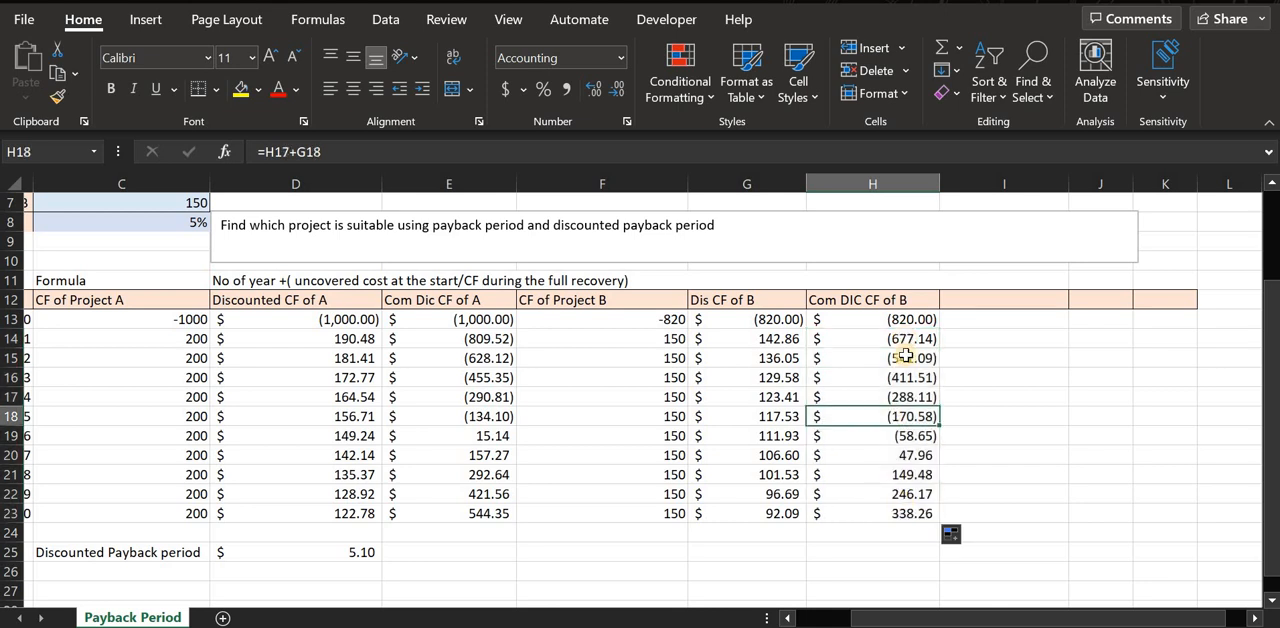
# Check the cell references in the filled cumulative discounted cash flow formulas of H15, H16 and H17.
pyautogui.click(900, 360)
pyautogui.doubleClick(900, 362)
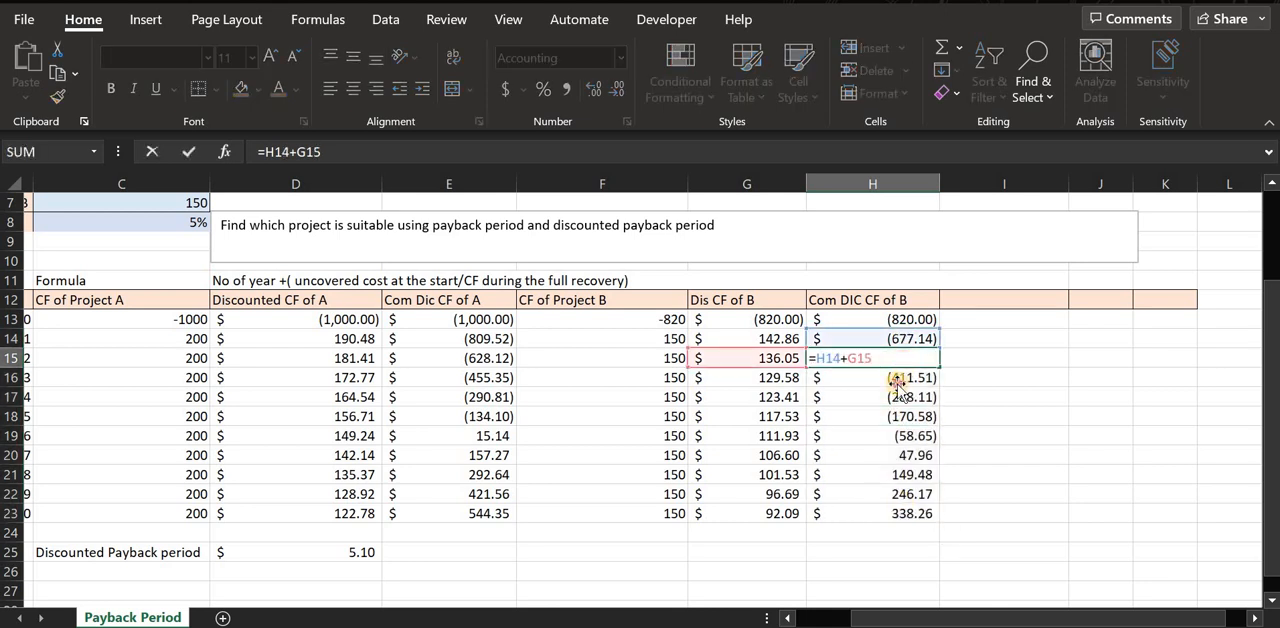
pyautogui.press('Escape')
pyautogui.doubleClick(894, 380)
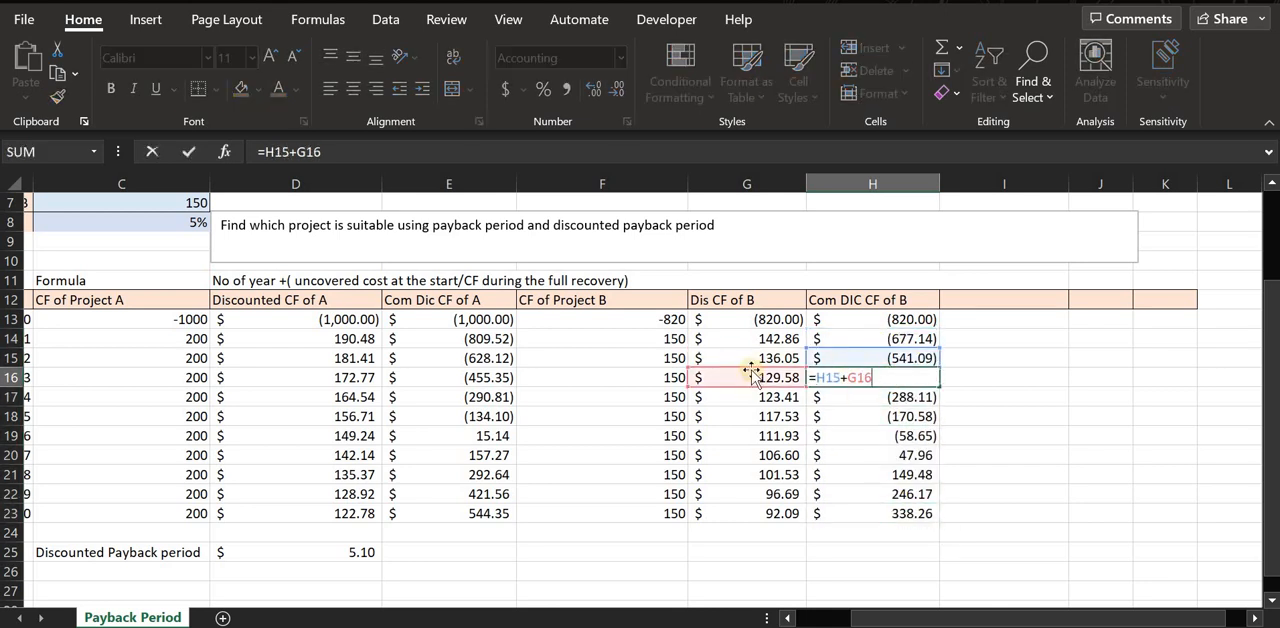
pyautogui.press('Escape')
pyautogui.doubleClick(817, 396)
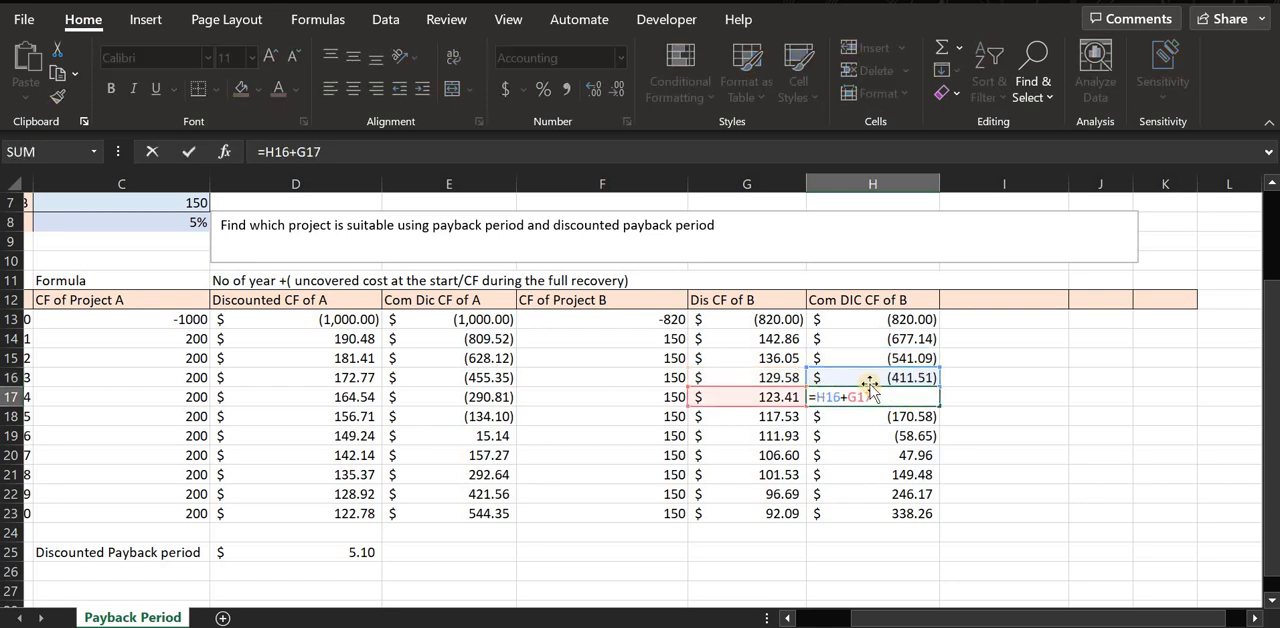
pyautogui.moveTo(869, 407); pyautogui.dragTo(875, 420)
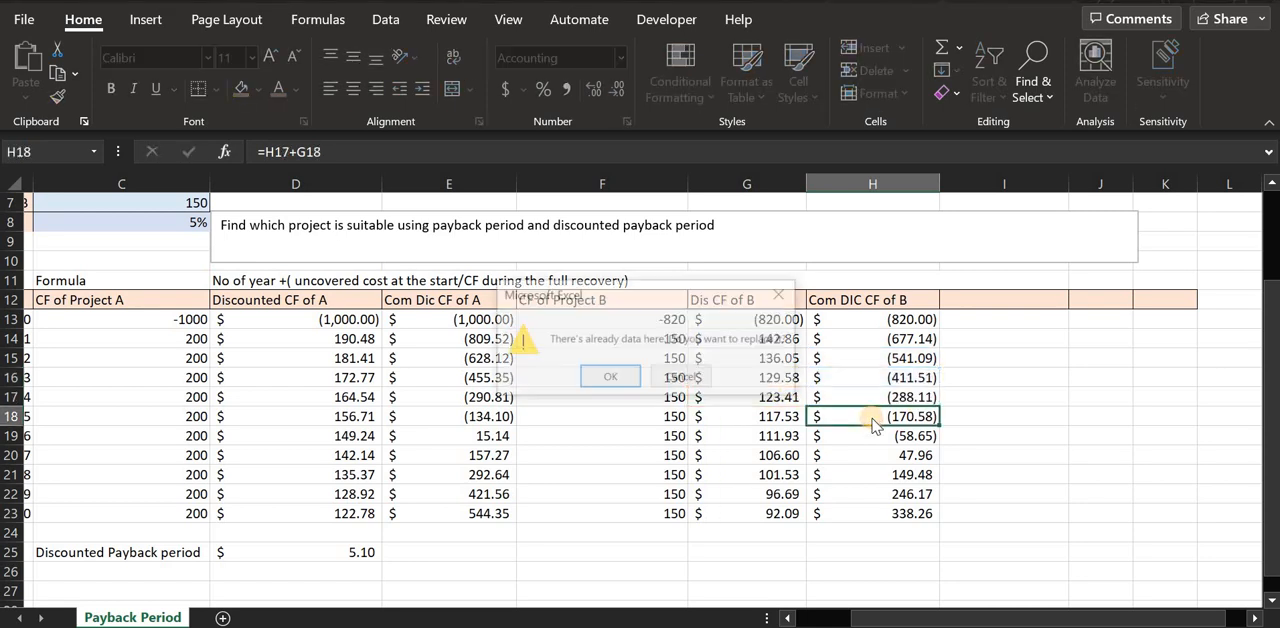
pyautogui.click(782, 296)
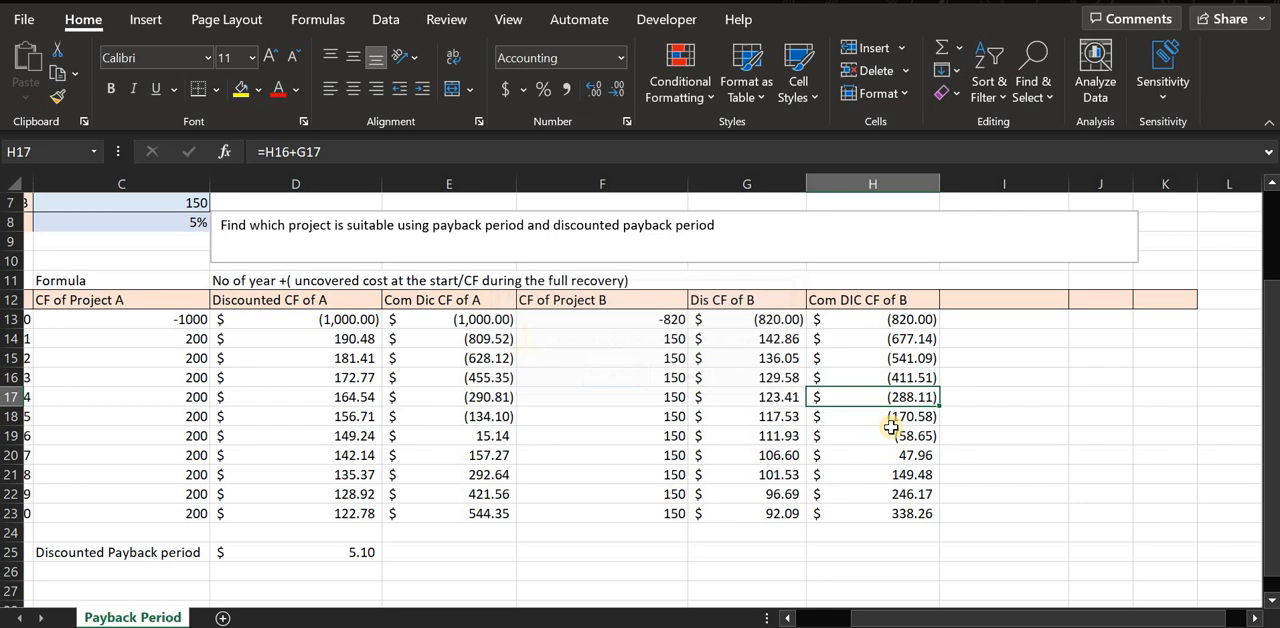
pyautogui.doubleClick(820, 397)
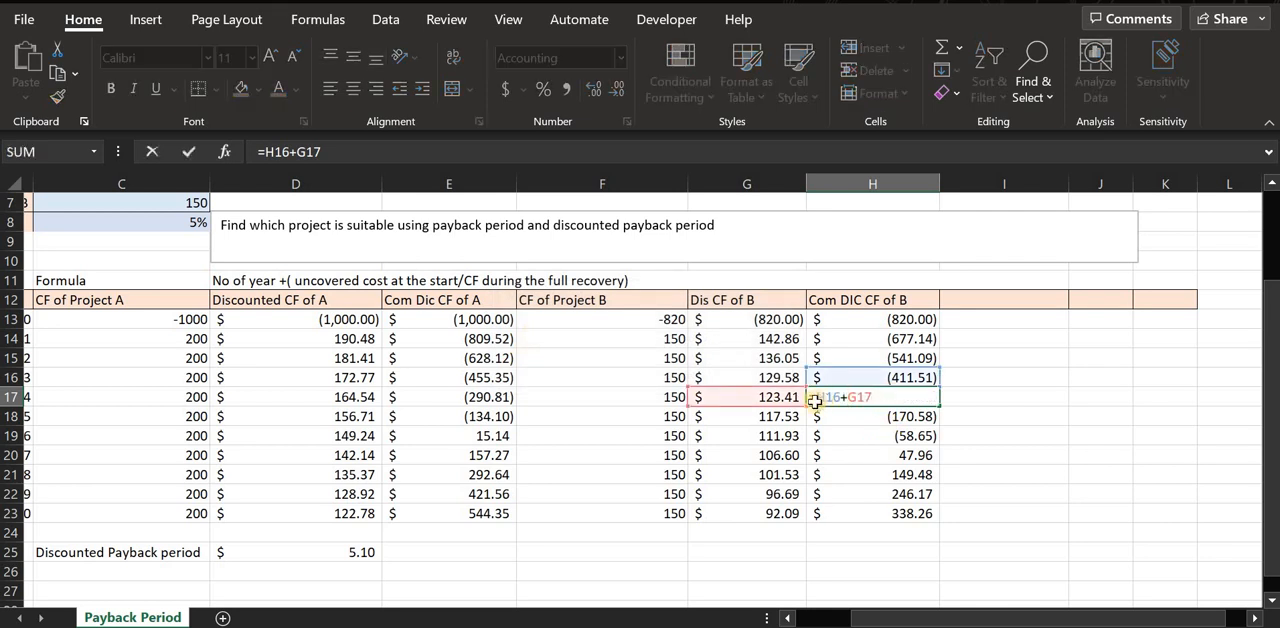
pyautogui.press('Return')
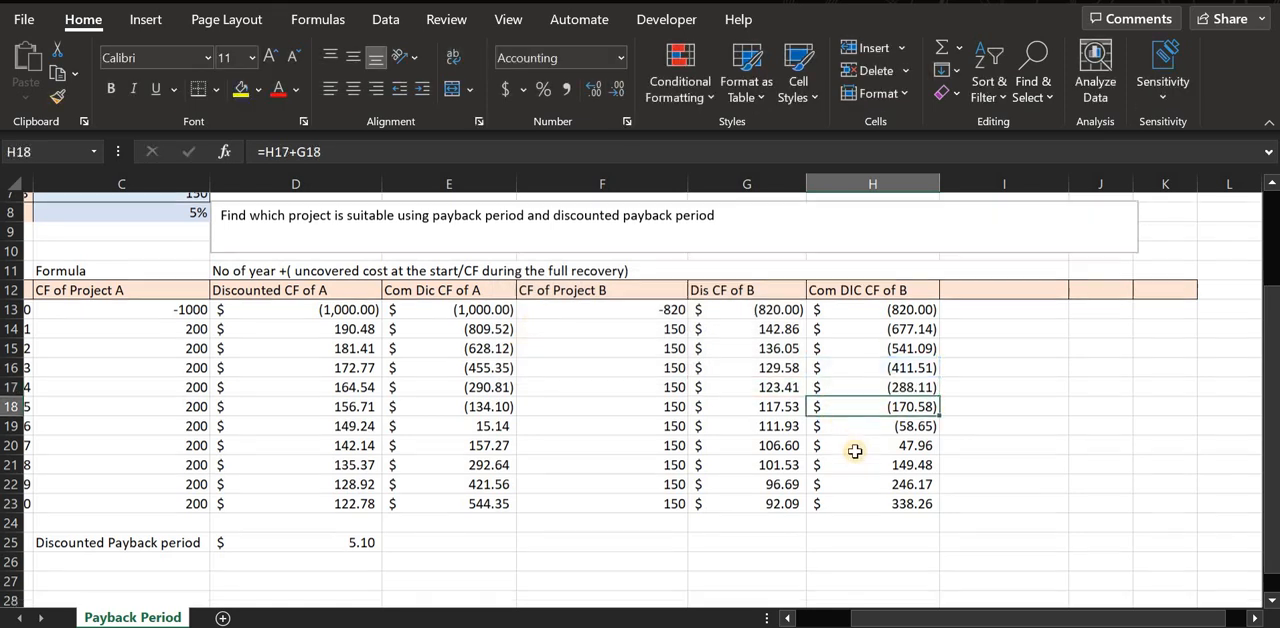
# Enter the label "Discounted Payback Period" in G25 and widen column G to fit it.
pyautogui.scroll(-1, 851, 452)
pyautogui.click(706, 497)
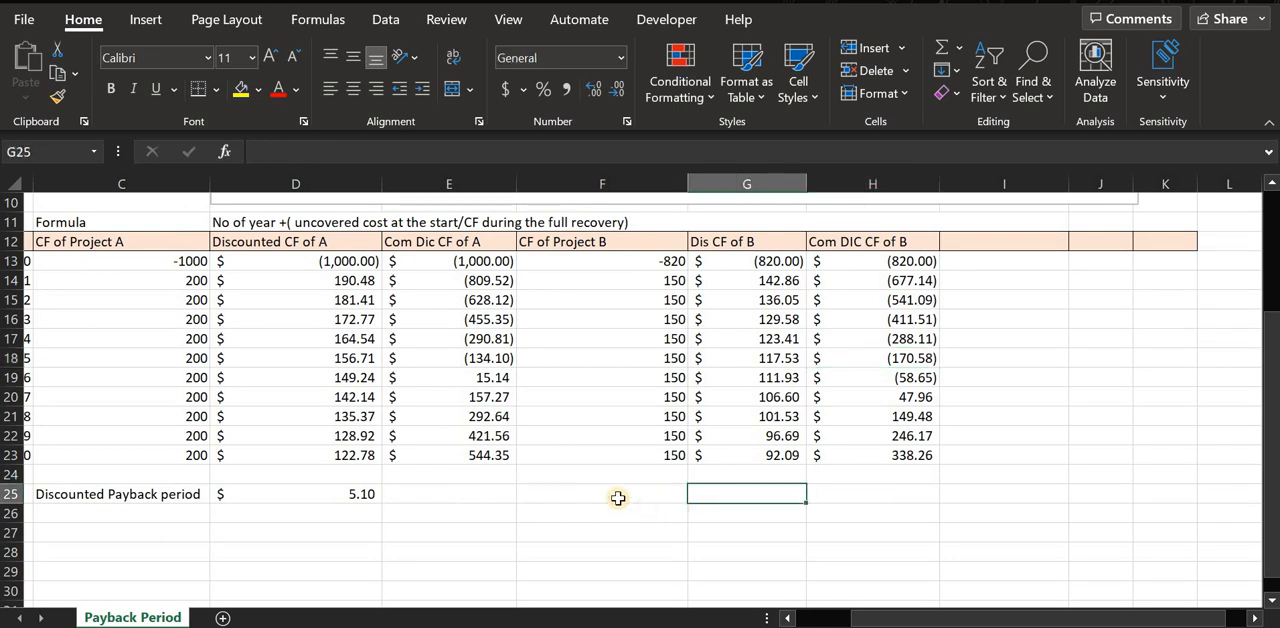
pyautogui.doubleClick(735, 494)
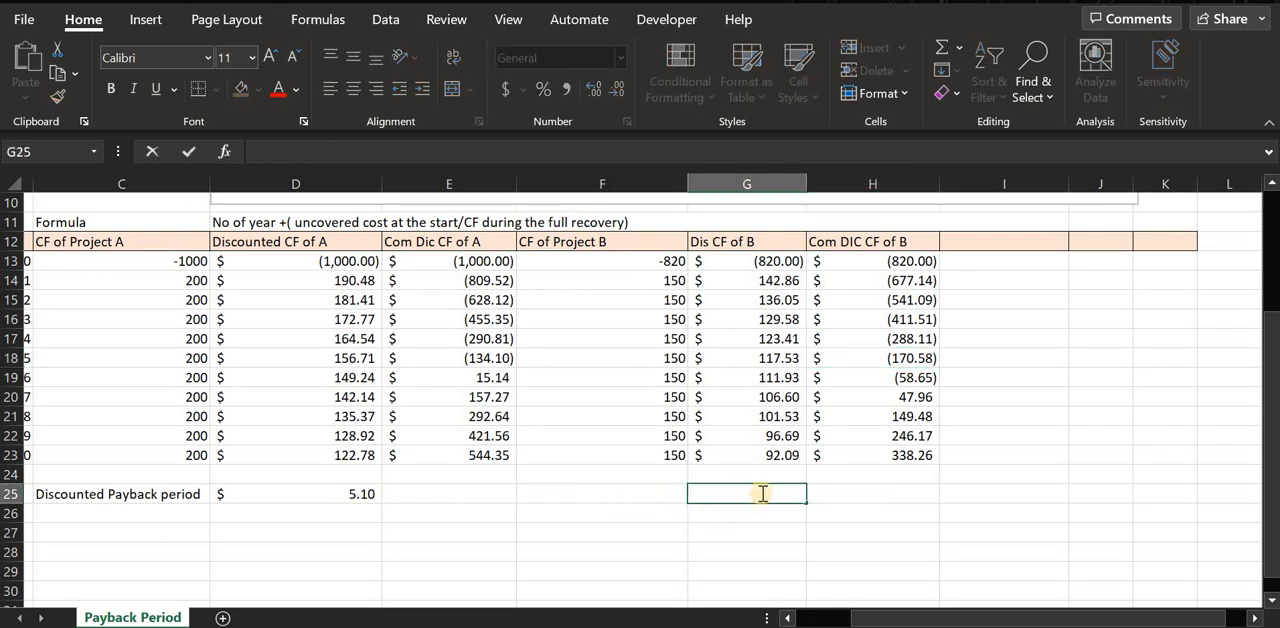
pyautogui.write('Disv')
pyautogui.press('BackSpace')
pyautogui.write('counter')
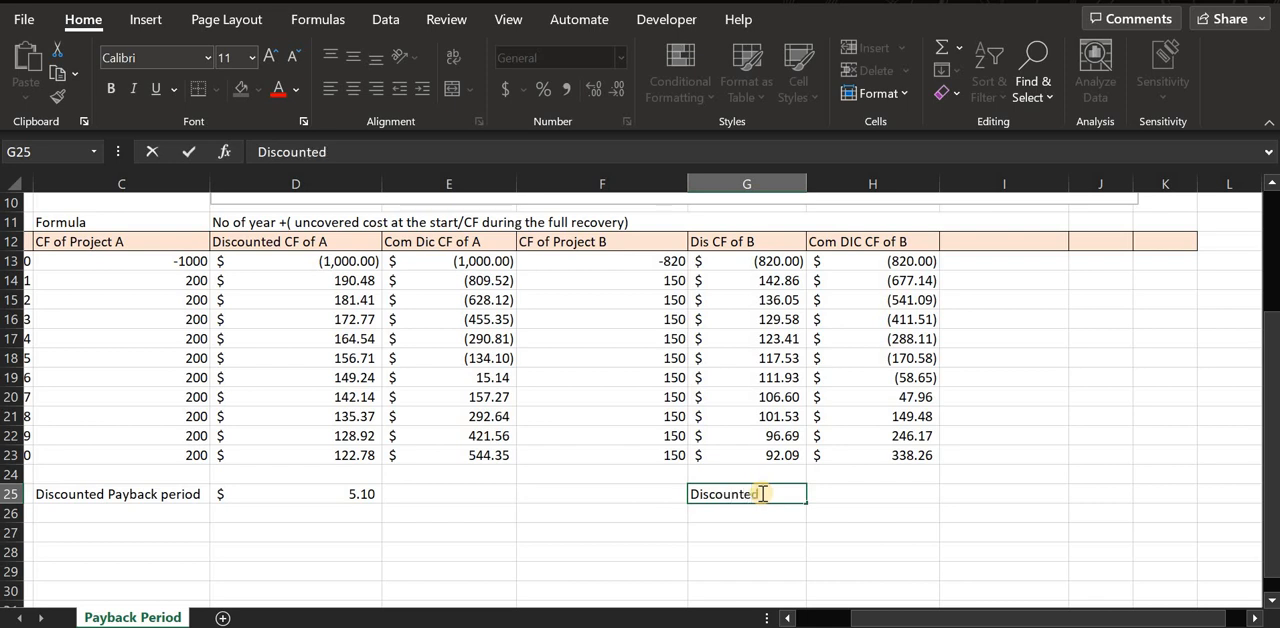
pyautogui.write(' Payback Pe')
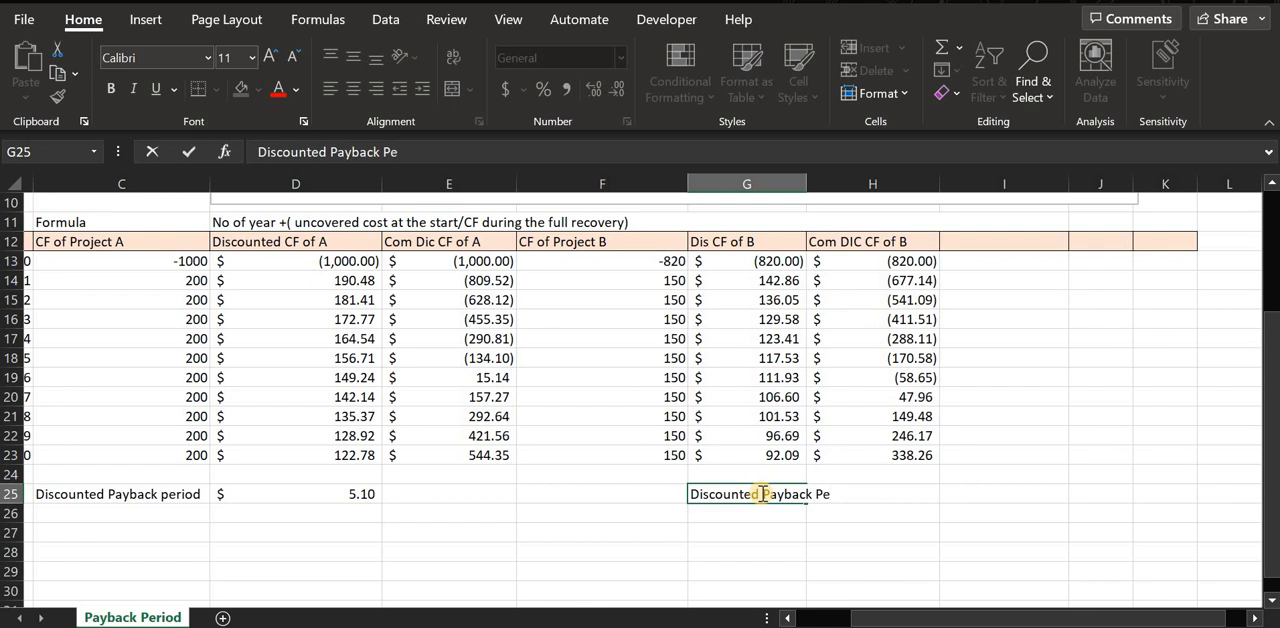
pyautogui.write('riod')
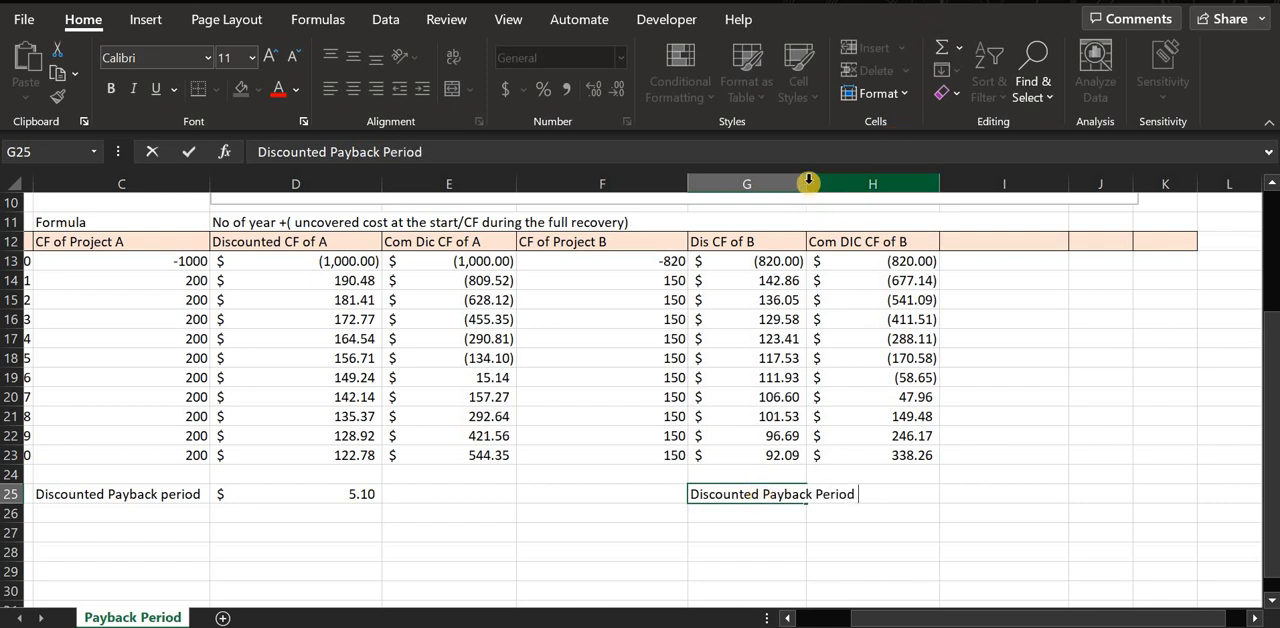
pyautogui.click(804, 184)
pyautogui.doubleClick(808, 184)
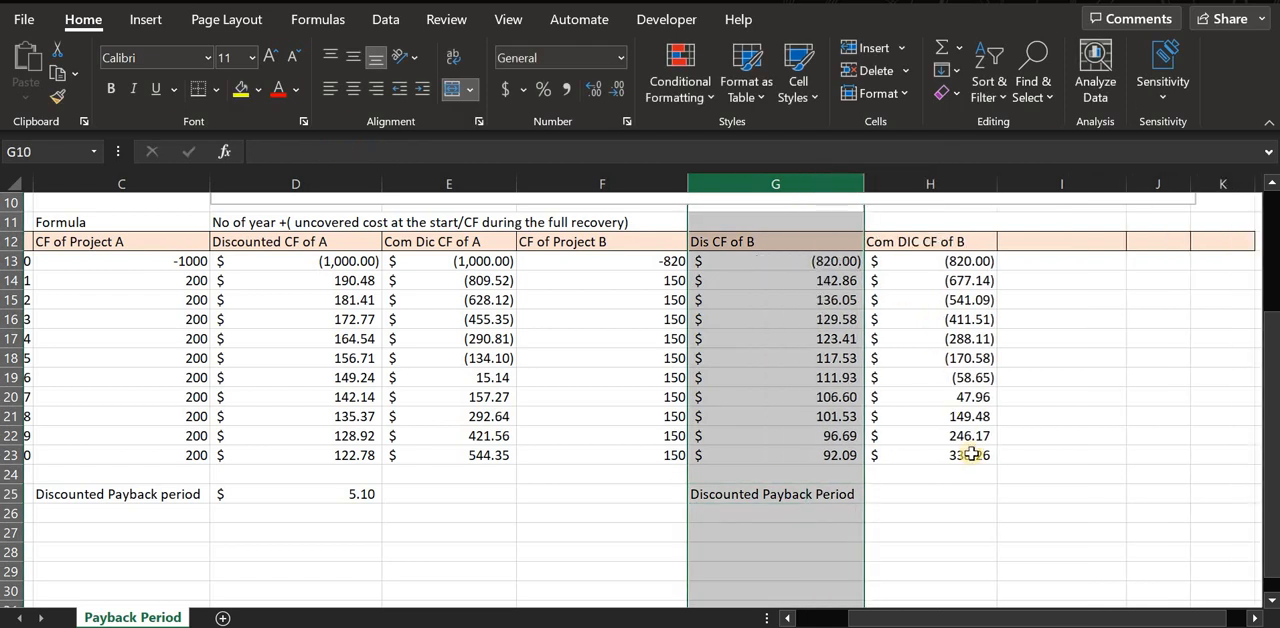
# Enter =B20+(H198/G20) in H25 as Project B's discounted payback period.
pyautogui.click(976, 500)
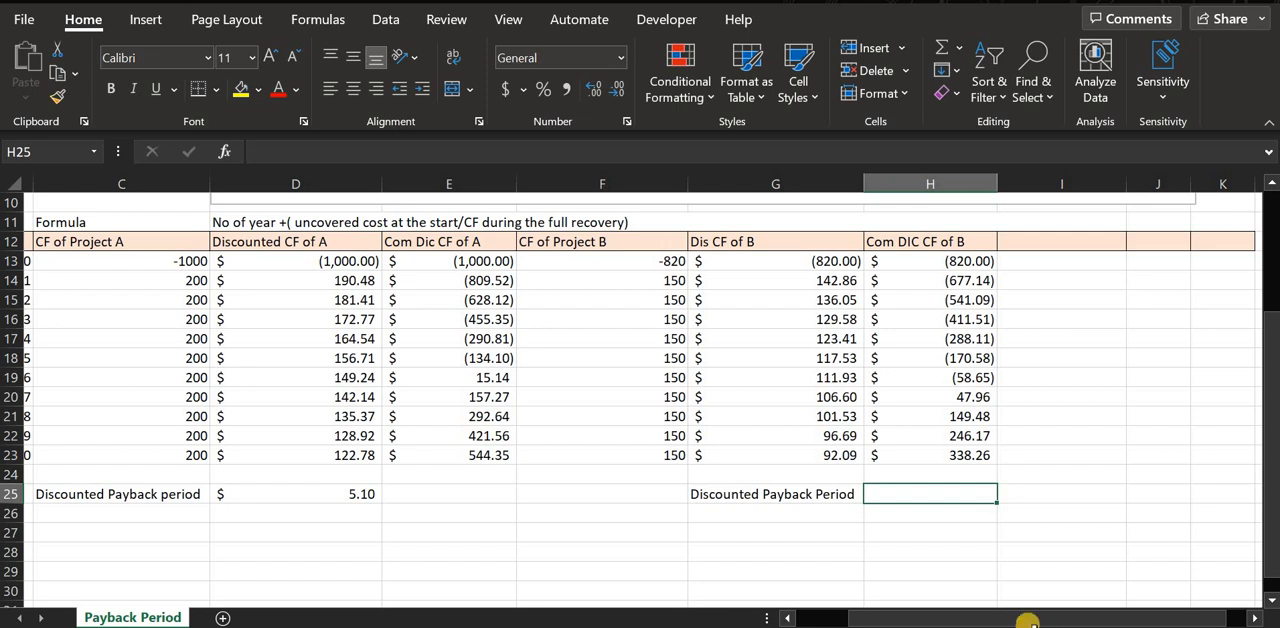
pyautogui.moveTo(956, 618); pyautogui.dragTo(908, 620)
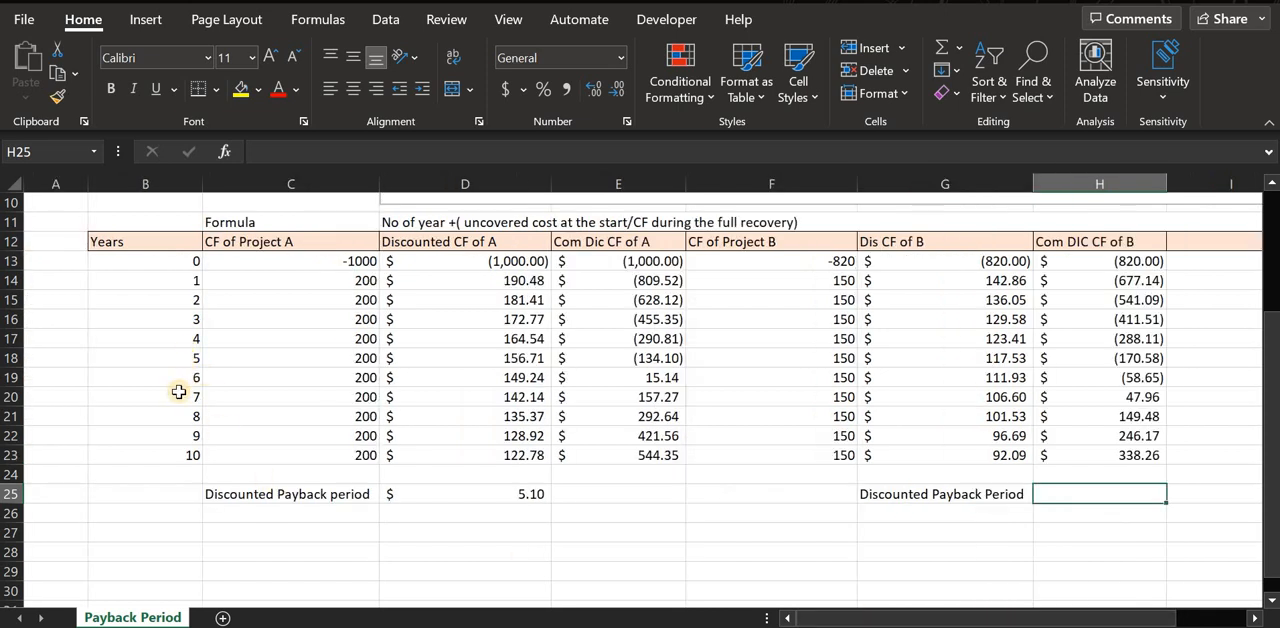
pyautogui.click(186, 393)
pyautogui.hotkey('shift', 'space')
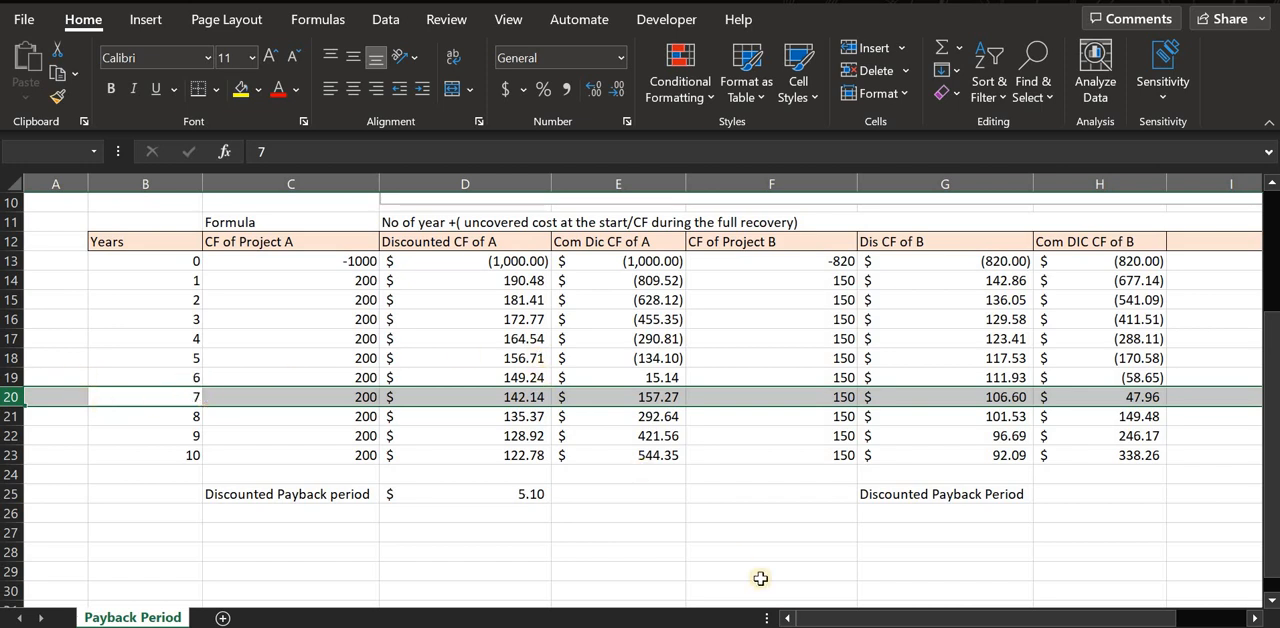
pyautogui.click(862, 618)
pyautogui.moveTo(862, 618); pyautogui.dragTo(905, 618)
pyautogui.click(880, 510)
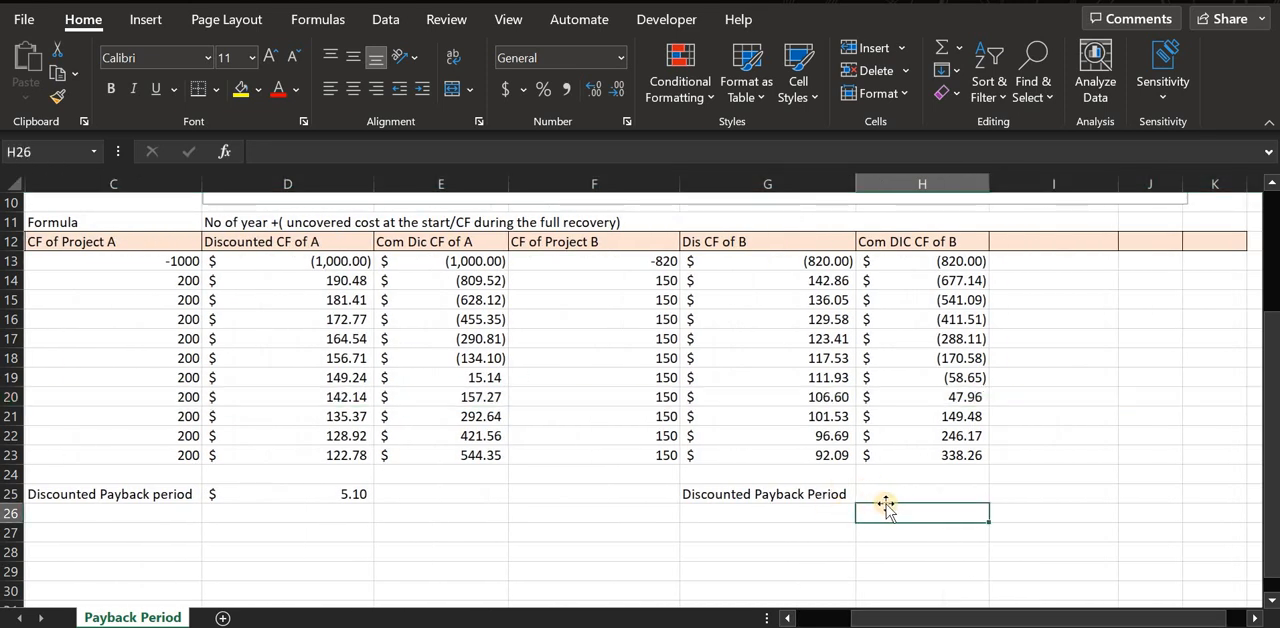
pyautogui.click(902, 494)
pyautogui.write('=')
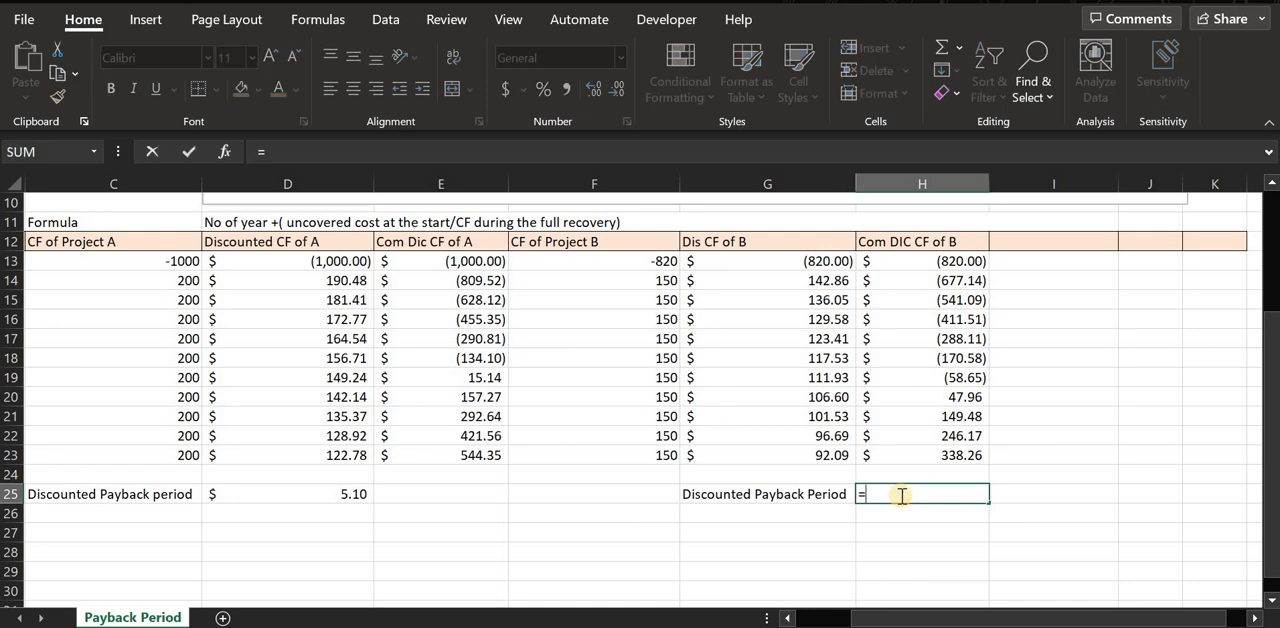
pyautogui.write('b20+(')
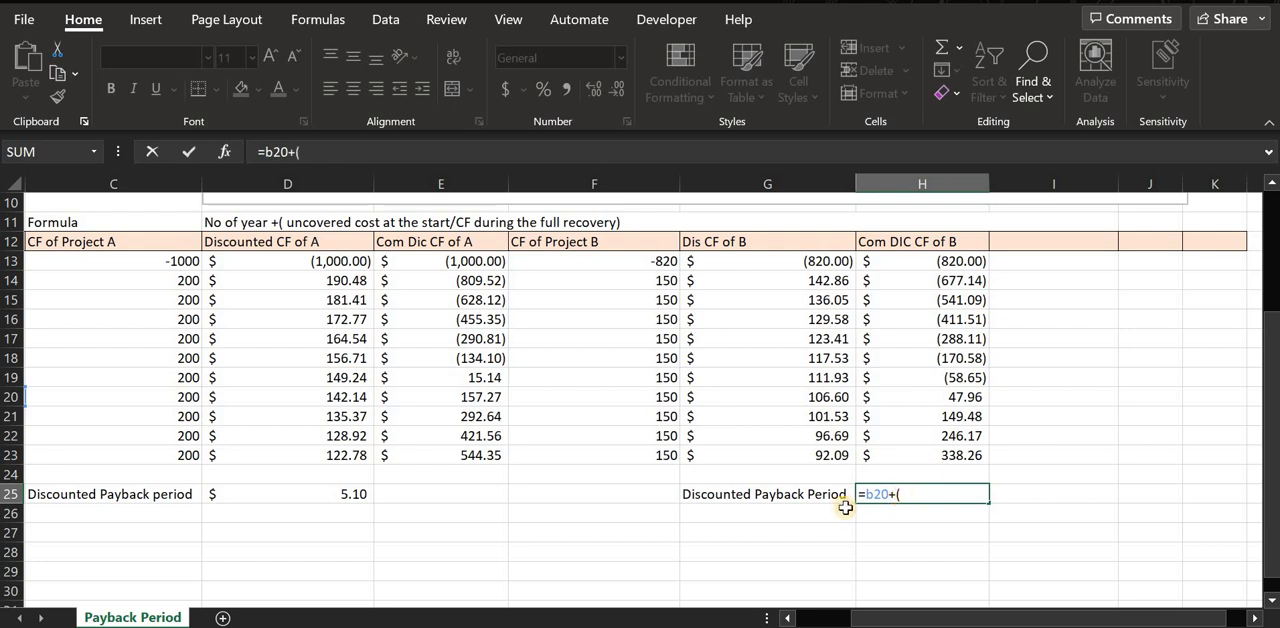
pyautogui.click(928, 379)
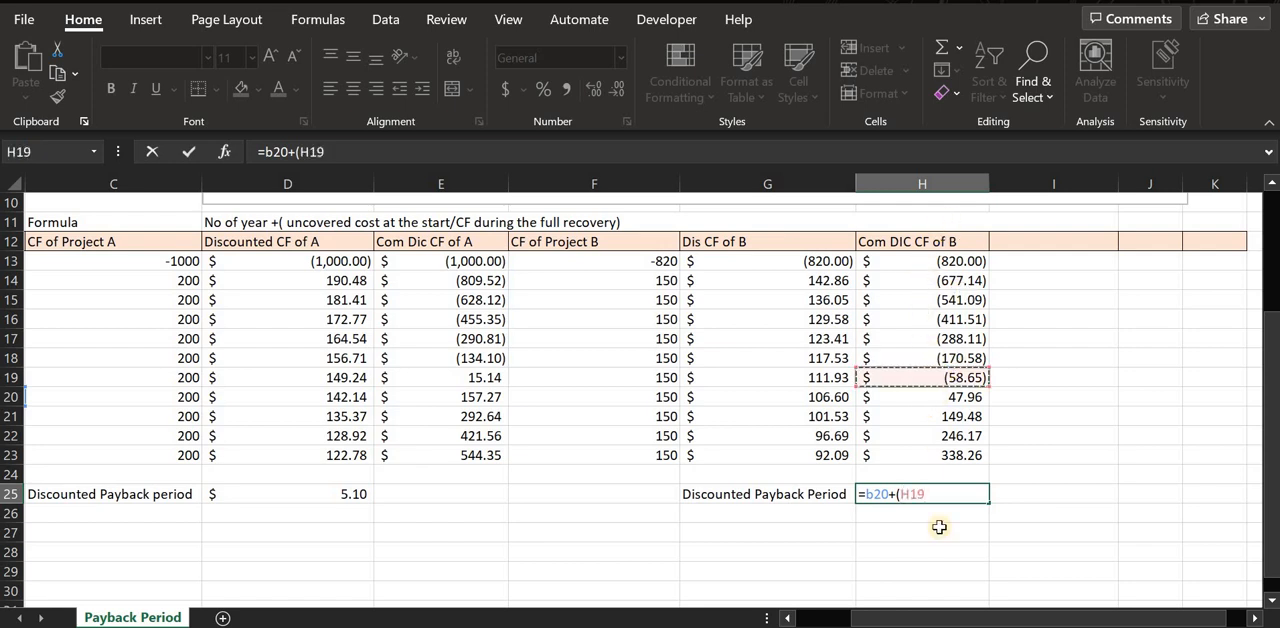
pyautogui.write('8/')
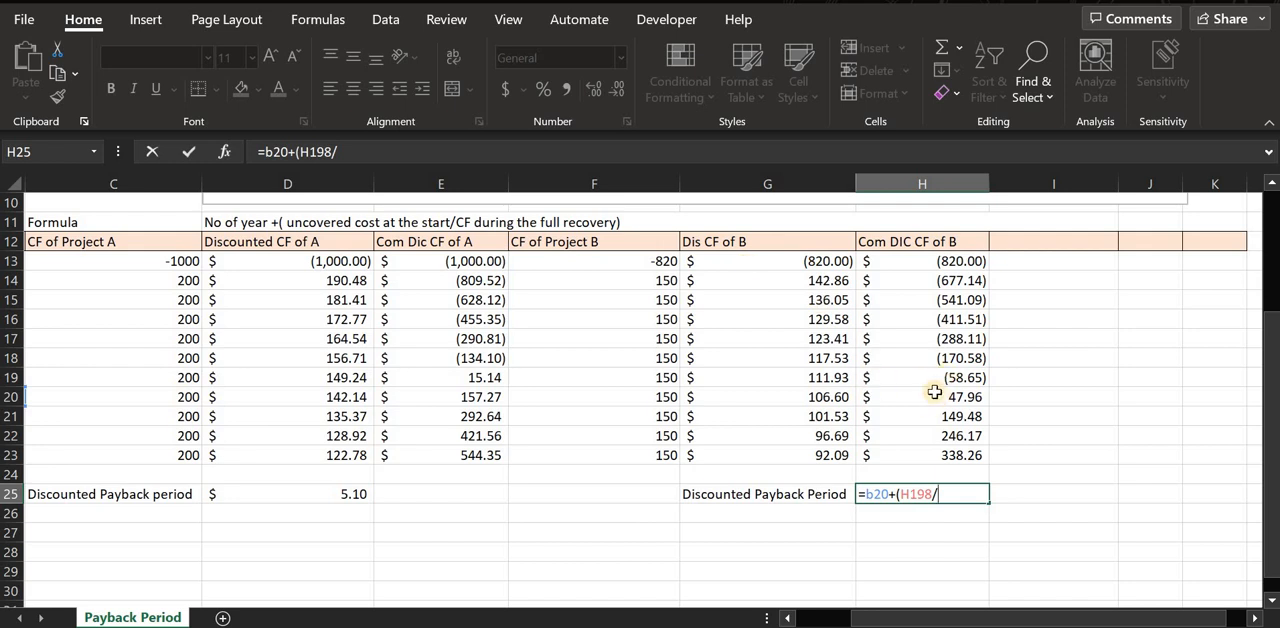
pyautogui.click(812, 397)
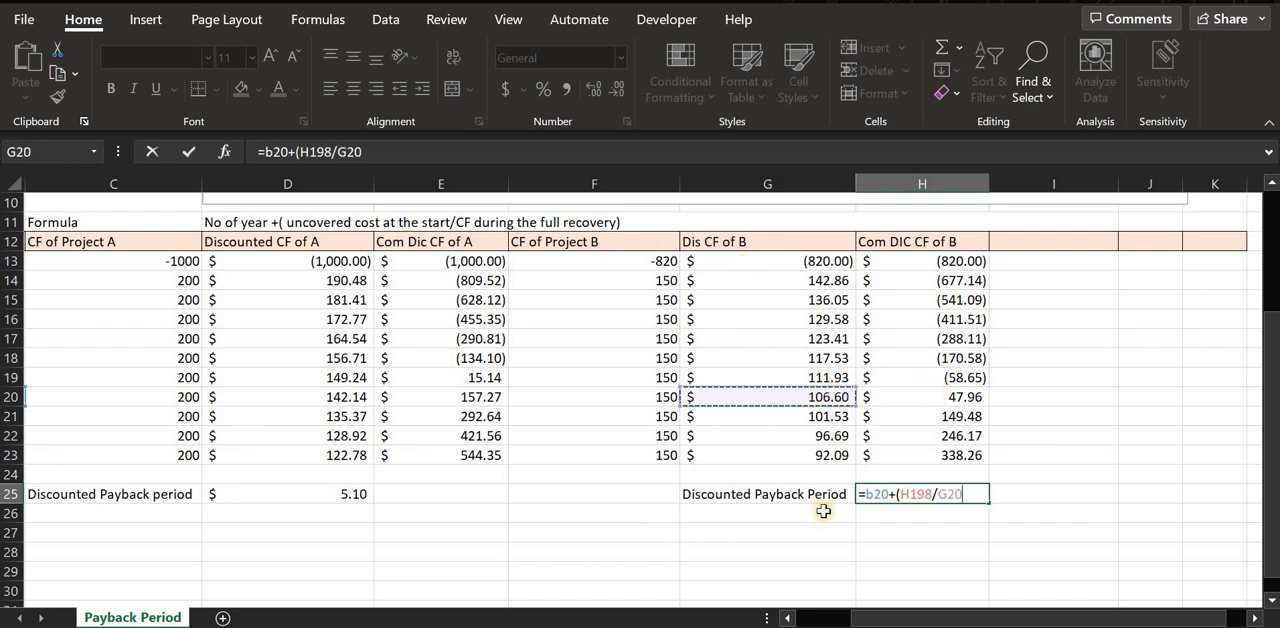
pyautogui.press('Return')
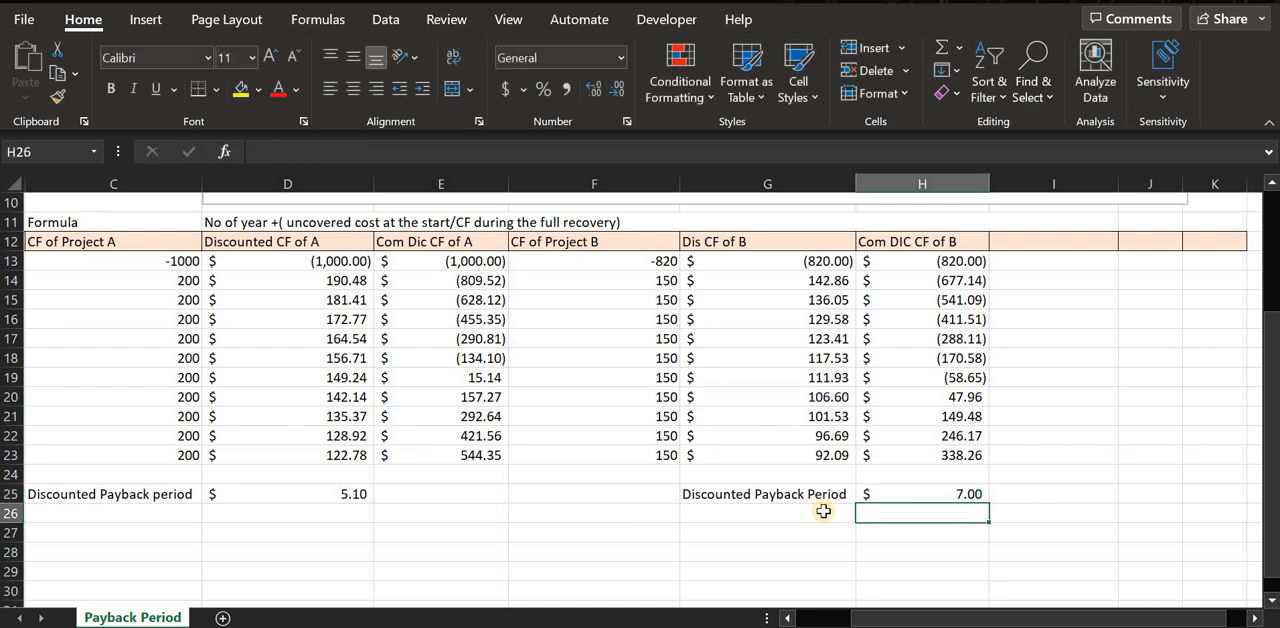
# Compare the discounted payback periods of Project A in D25 and Project B in H25, including their formulas.
pyautogui.moveTo(975, 618); pyautogui.dragTo(940, 618)
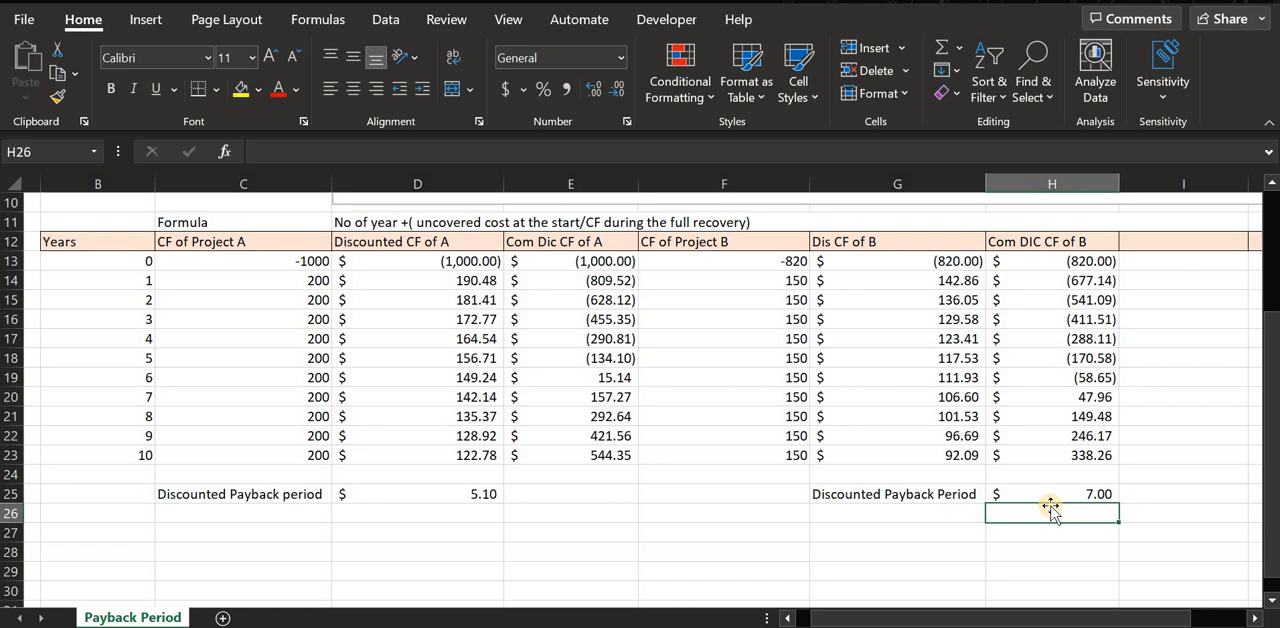
pyautogui.click(345, 494)
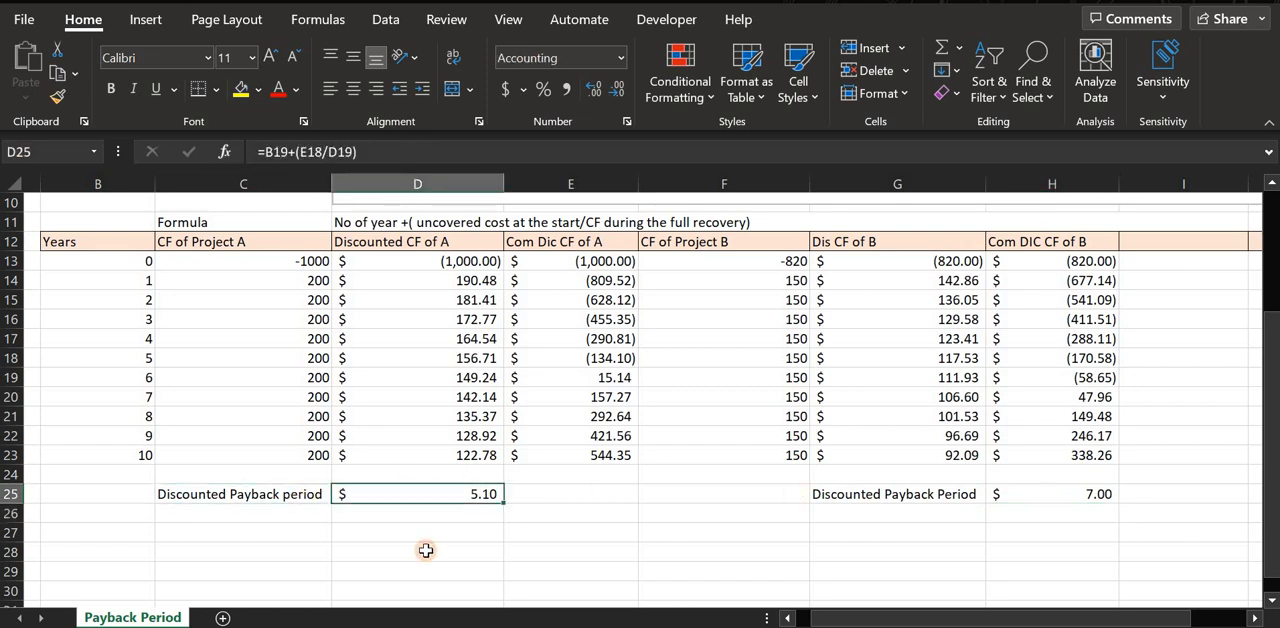
pyautogui.click(1066, 497)
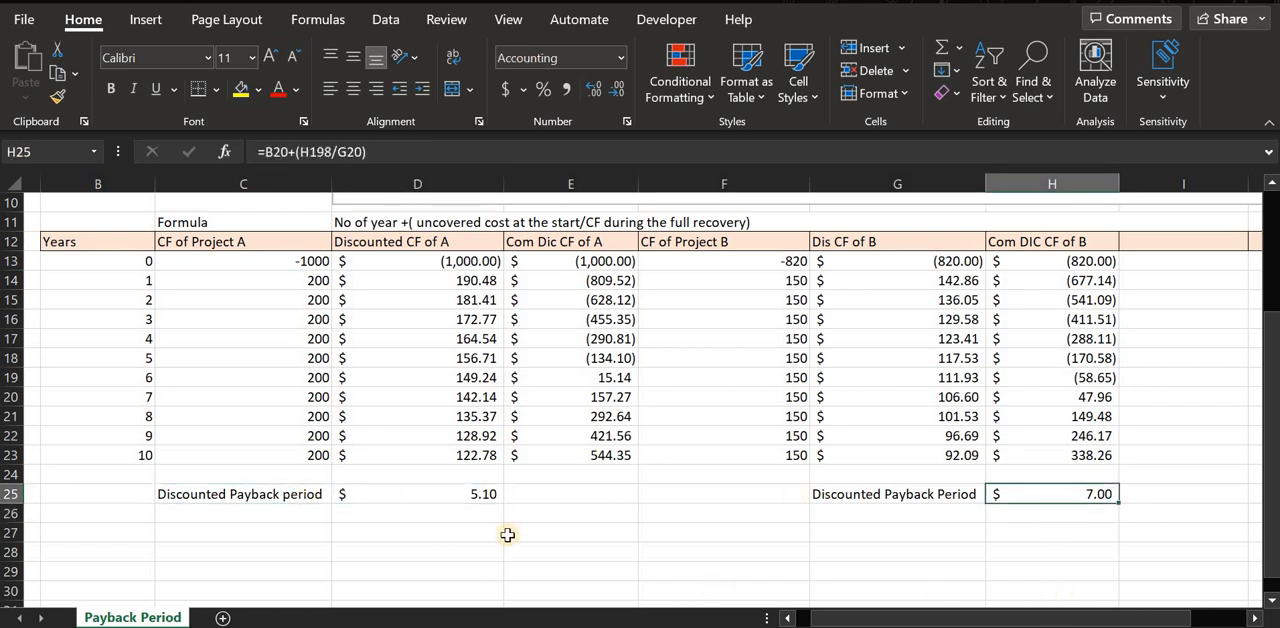
pyautogui.click(470, 494)
pyautogui.click(1043, 502)
pyautogui.click(451, 497)
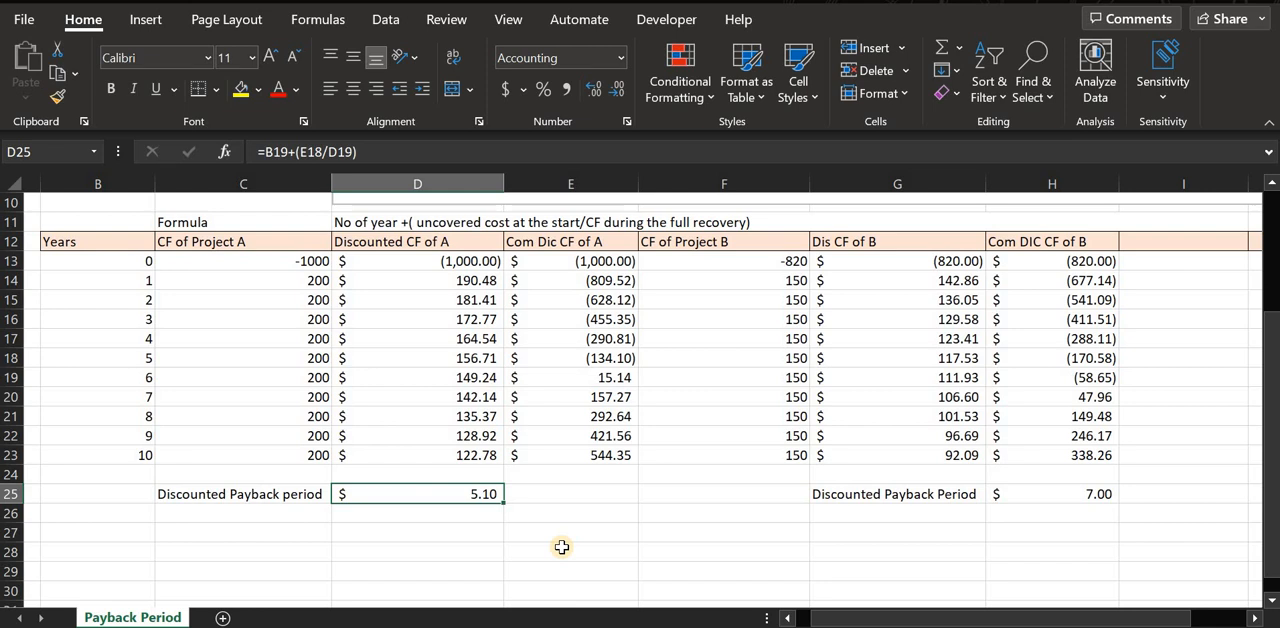
pyautogui.click(1076, 498)
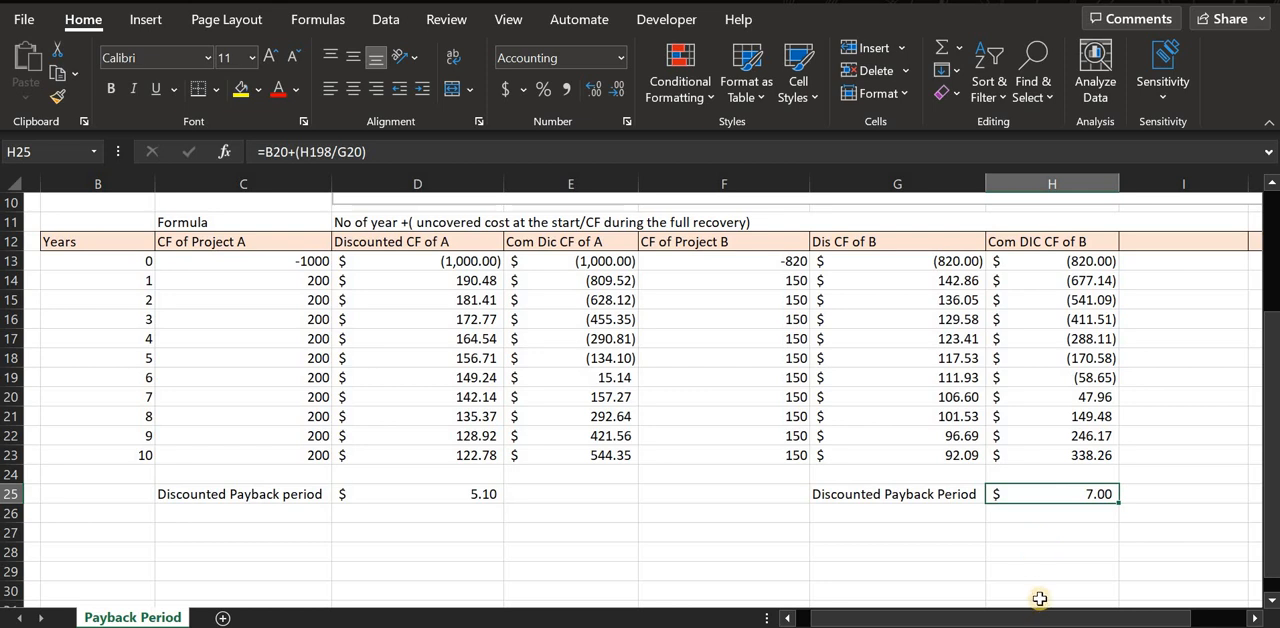
pyautogui.moveTo(1024, 617); pyautogui.dragTo(397, 478)
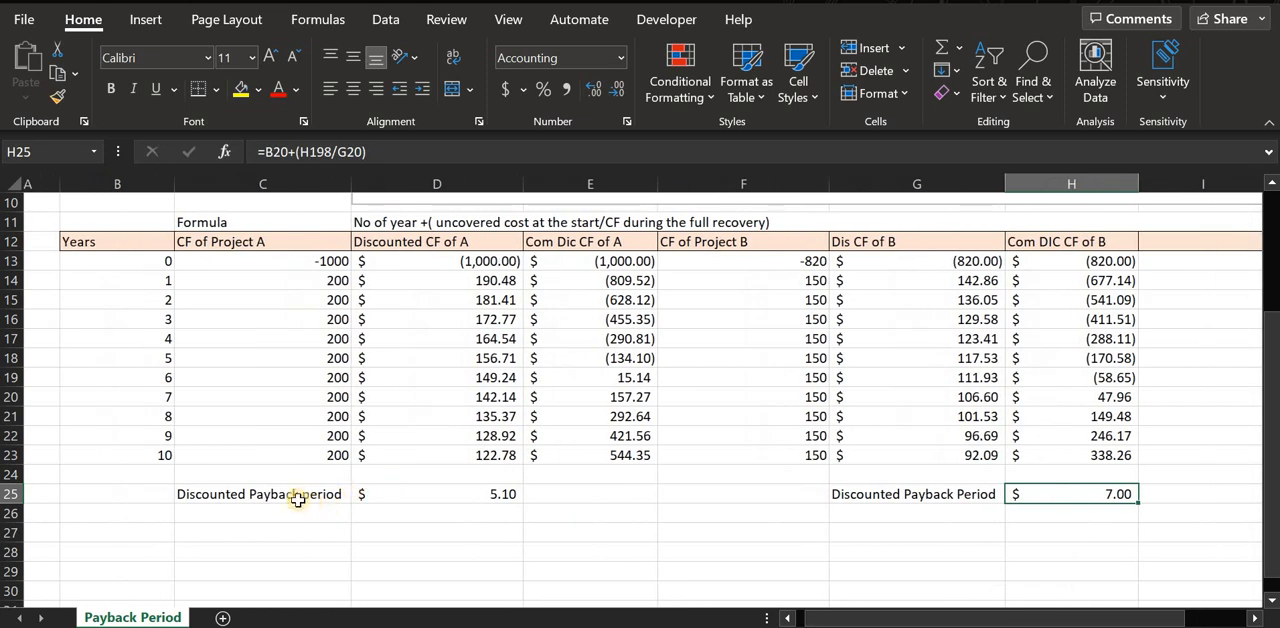
pyautogui.moveTo(295, 497); pyautogui.dragTo(500, 502)
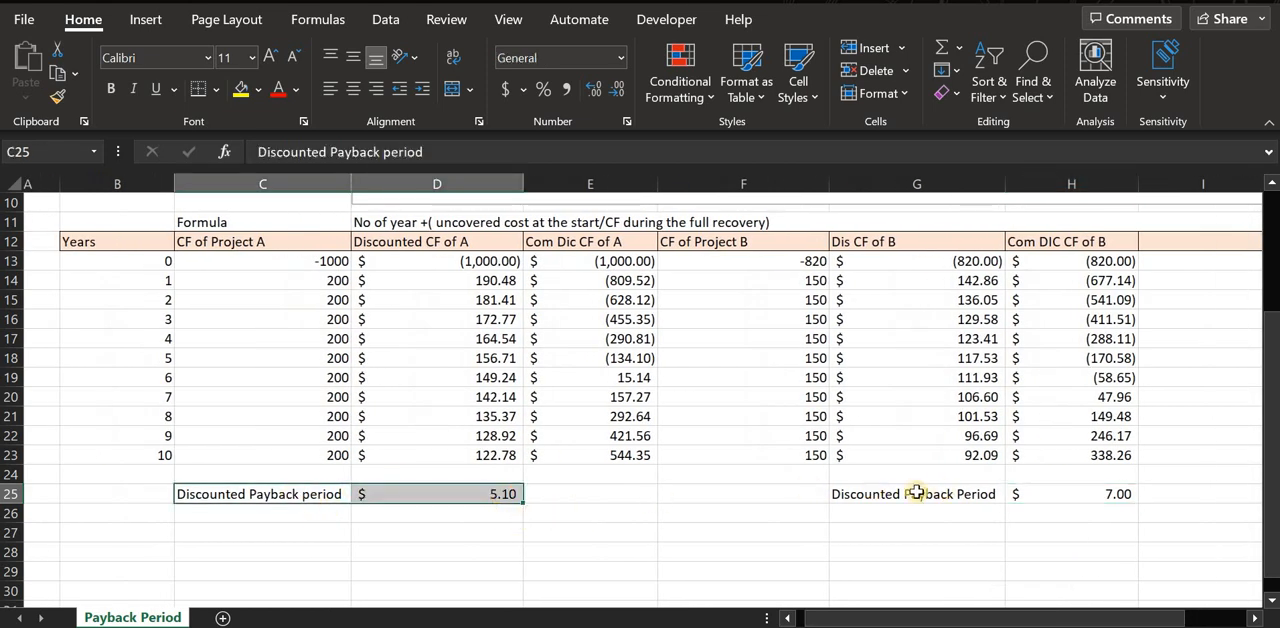
pyautogui.moveTo(915, 492); pyautogui.dragTo(1063, 506)
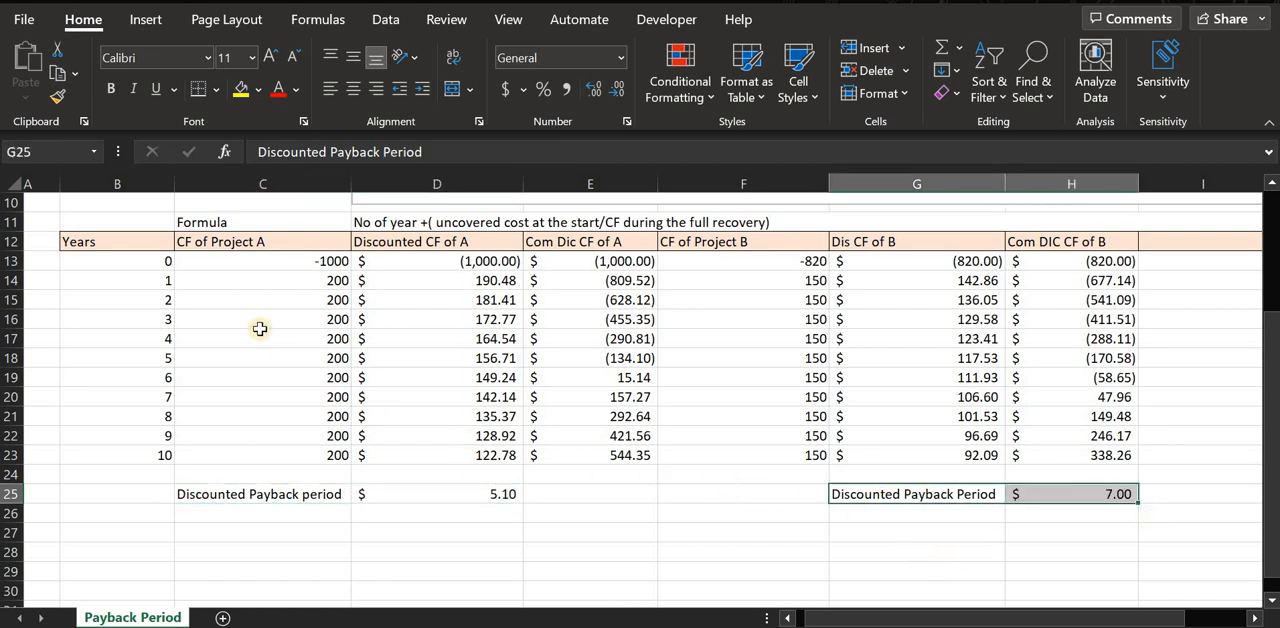
pyautogui.scroll(1, 227, 281)
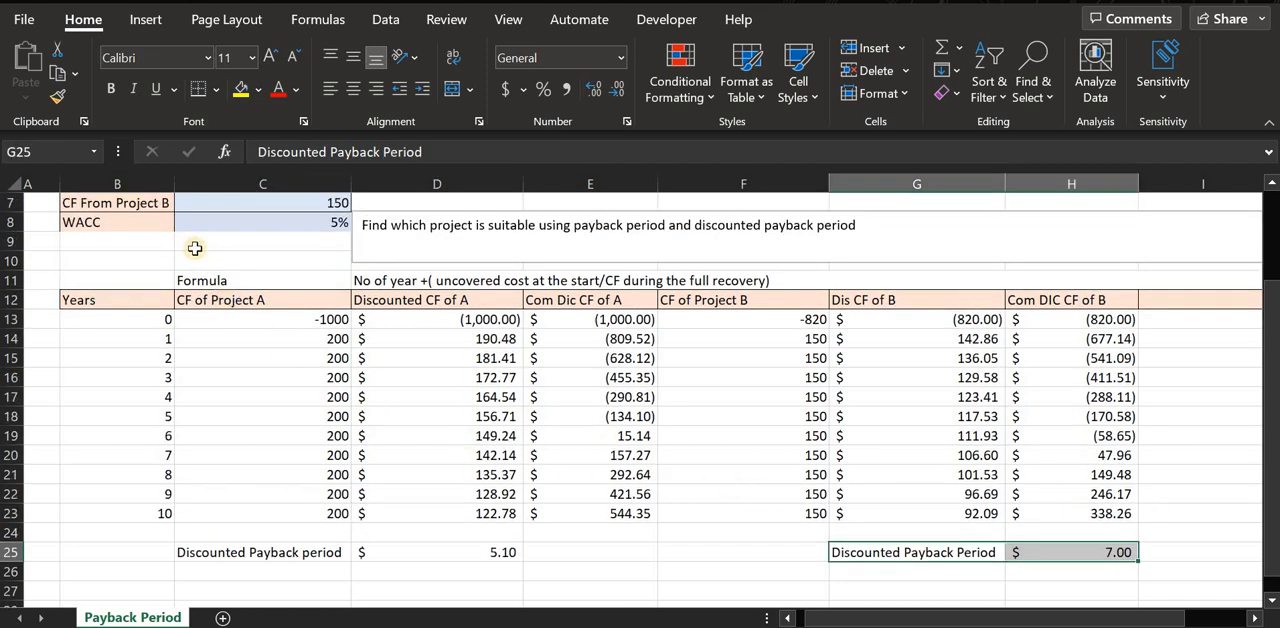